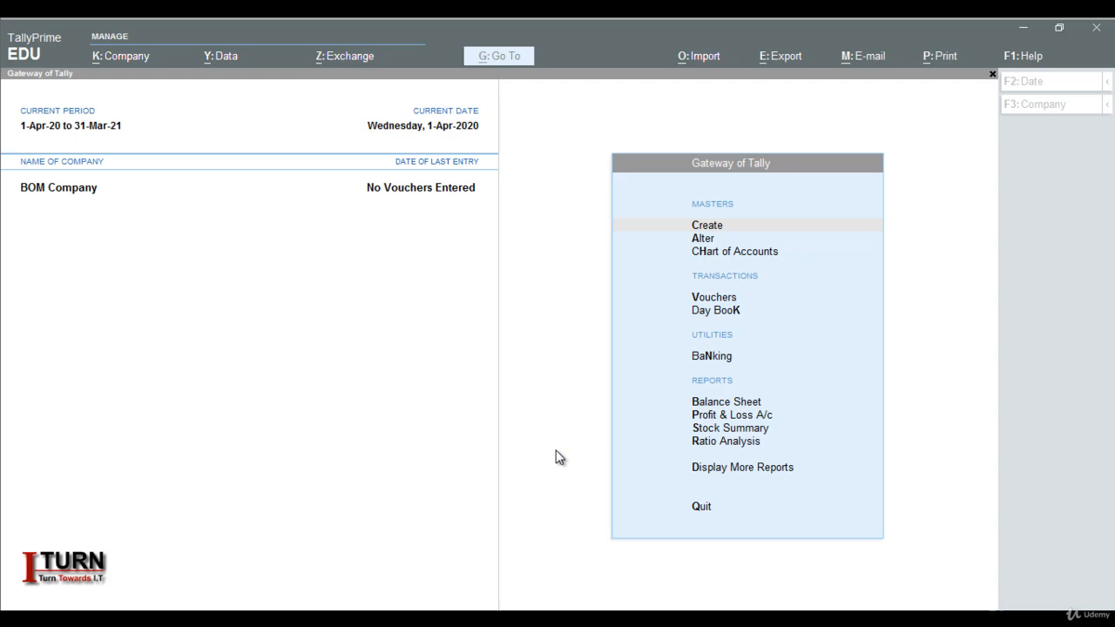
# Open a new purchase voucher and change its mode to Item Invoice.
pyautogui.click(538, 443)
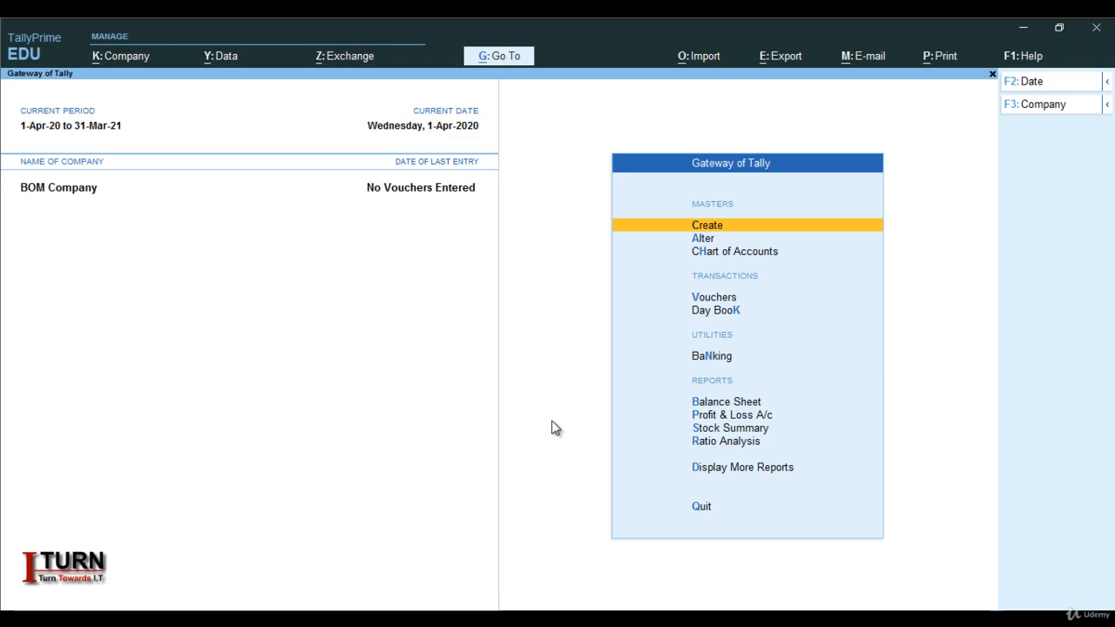
pyautogui.click(708, 299)
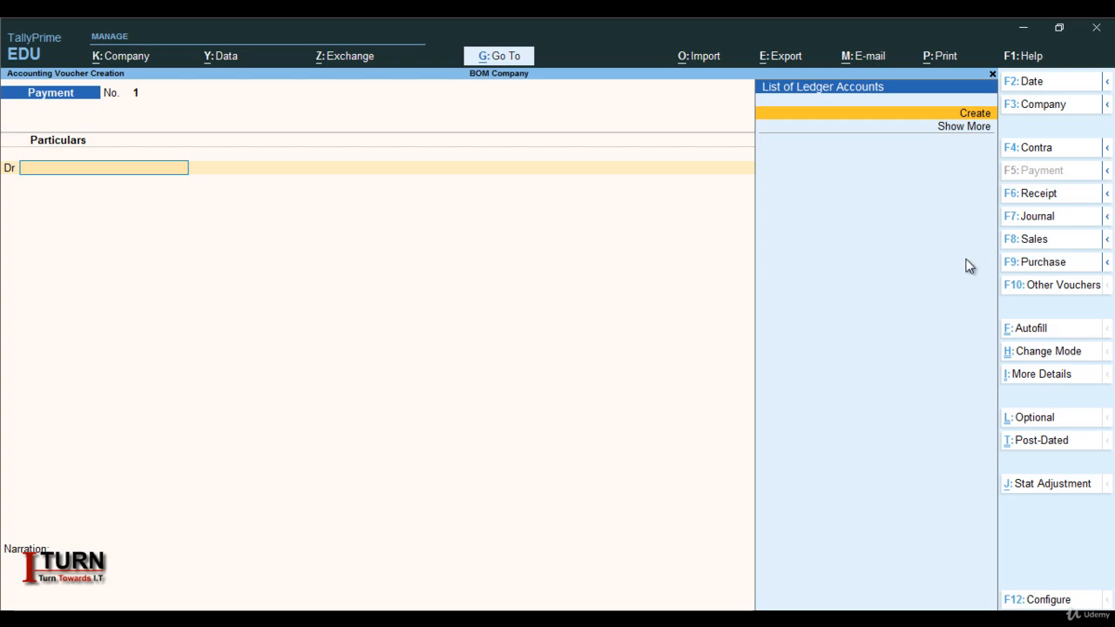
pyautogui.click(1038, 263)
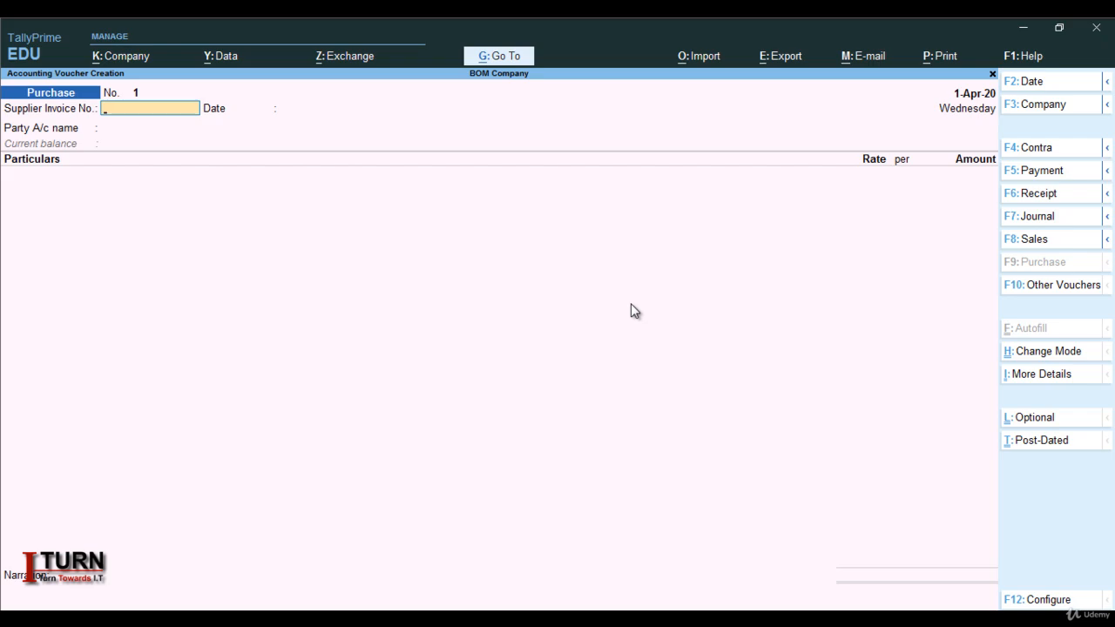
pyautogui.click(1030, 351)
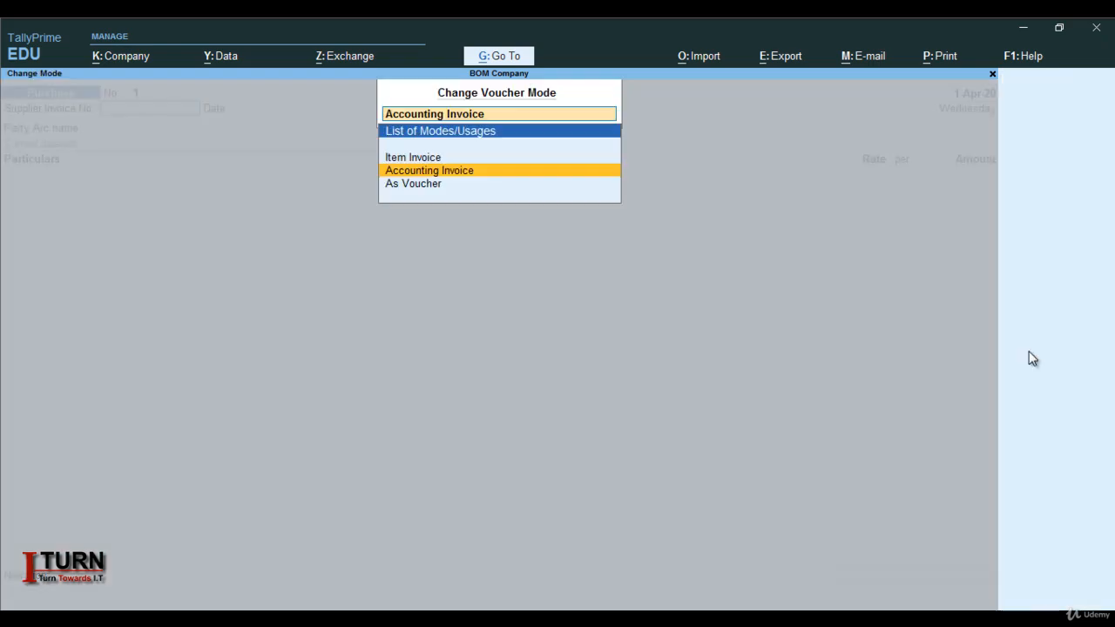
pyautogui.click(415, 160)
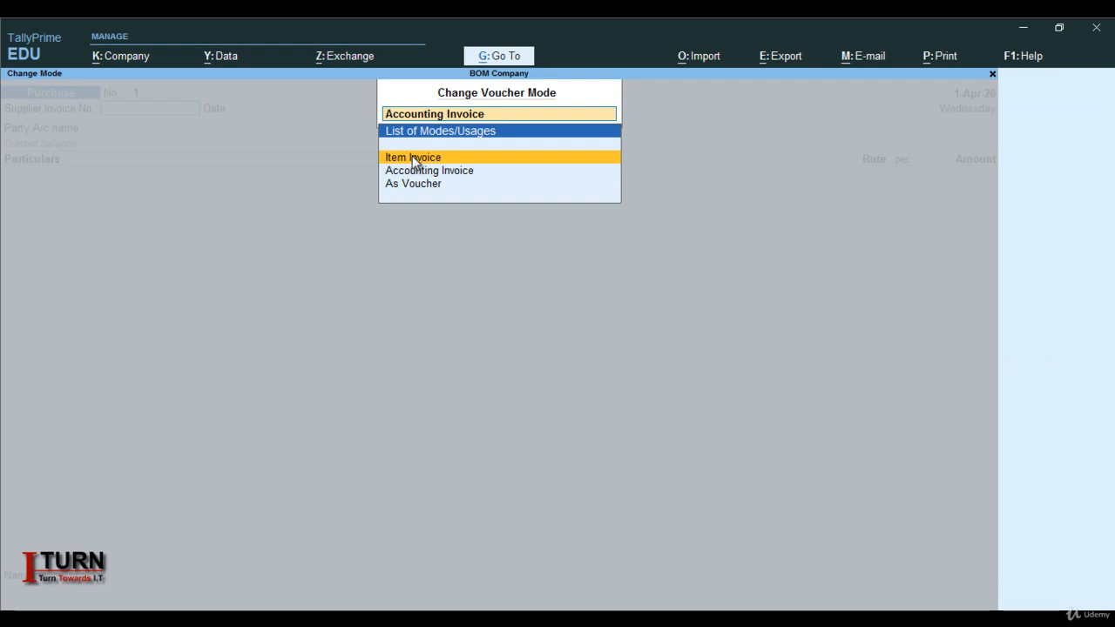
pyautogui.click(416, 160)
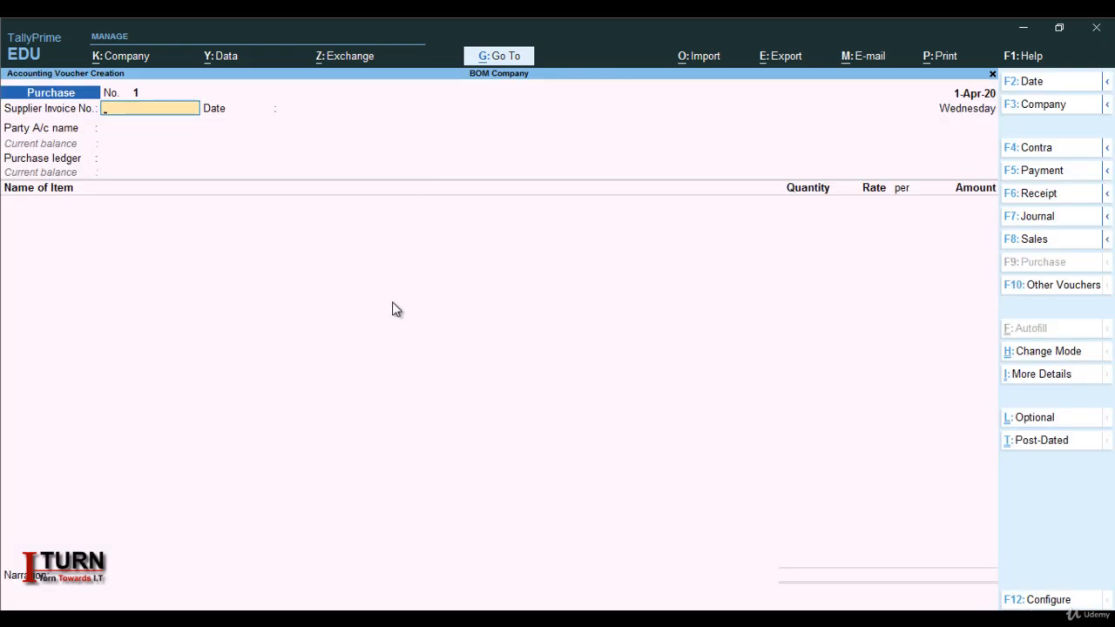
# Enter supplier invoice number 4545 on the purchase voucher and accept the date 1-Apr-20.
pyautogui.write('4545')
pyautogui.press('Return')
pyautogui.press('Return')
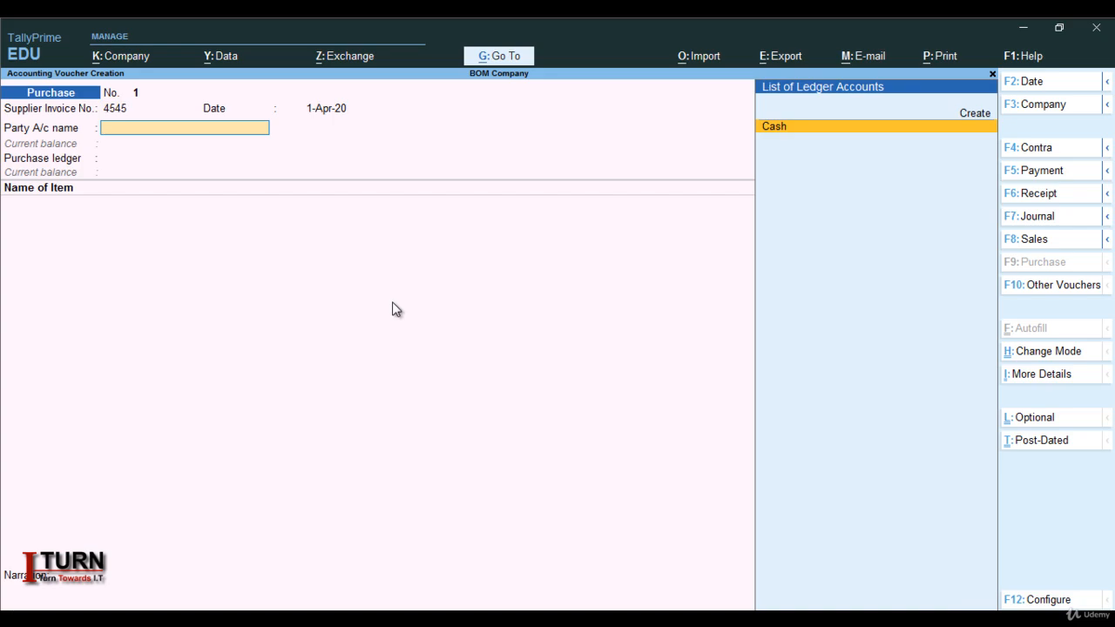
# Create a party ledger named Ram Ent under Sundry Creditors, keeping bill-by-bill balances at Yes and the default mailing name.
pyautogui.hotkey('alt', 'c')
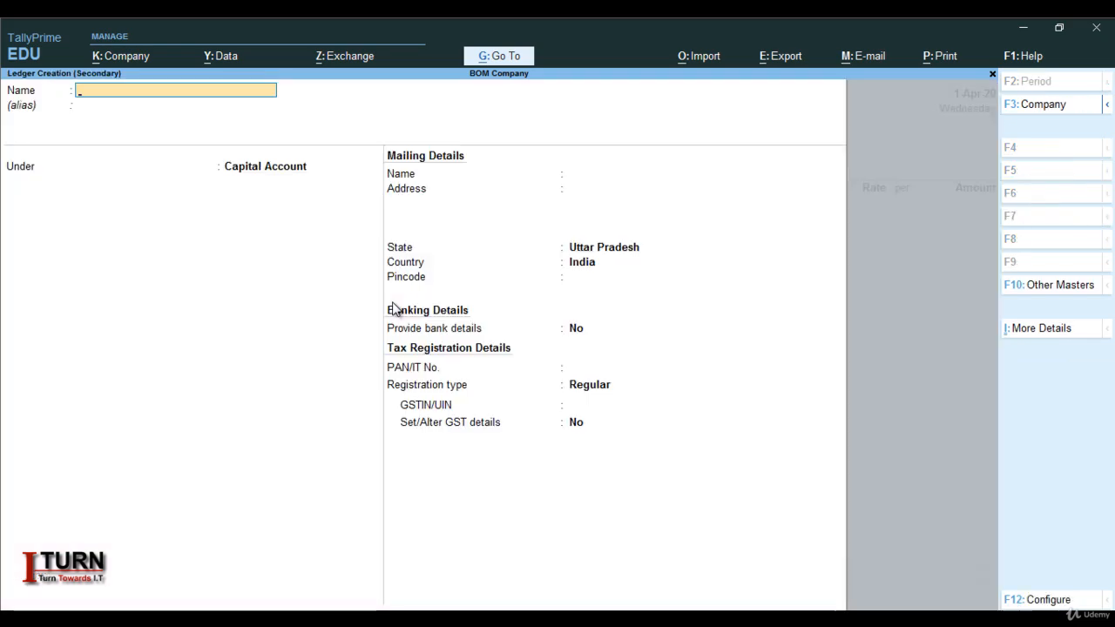
pyautogui.write('Ram Ent')
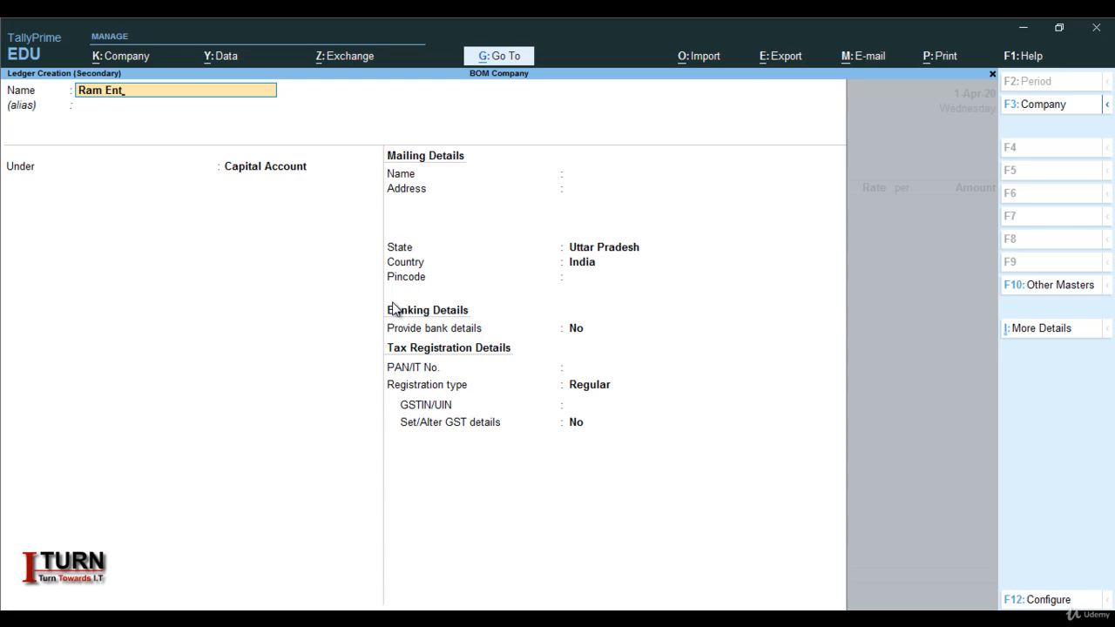
pyautogui.press('Return')
pyautogui.press('Return')
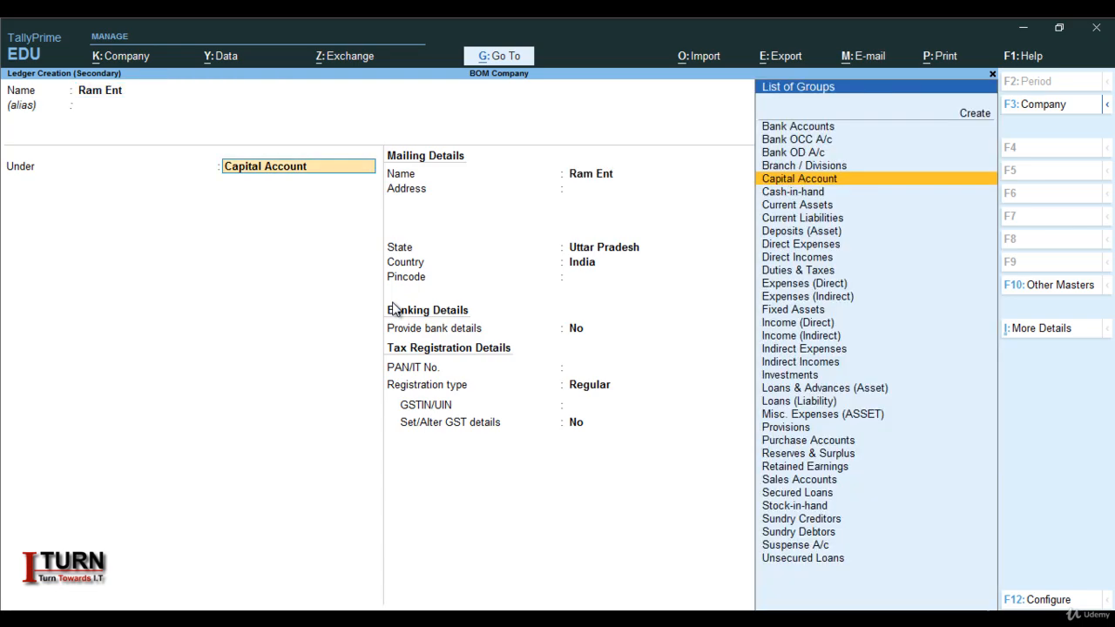
pyautogui.write('Sun')
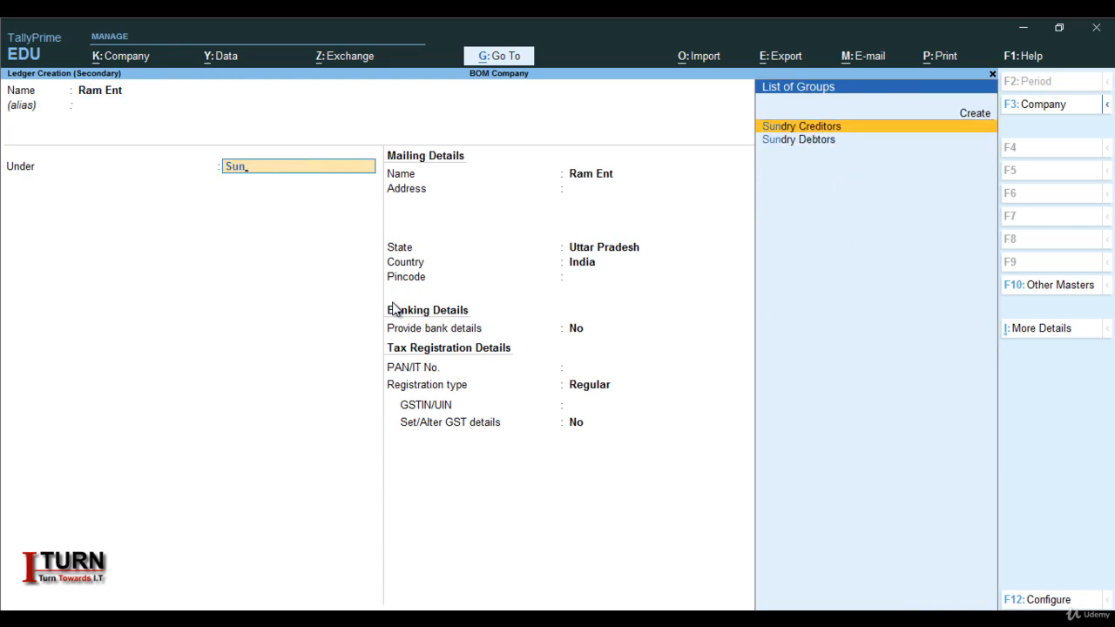
pyautogui.press('Return')
# Fill in the party's GSTIN with Regular registration, keep the other ledger defaults, and save the Ram Ent ledger.
pyautogui.press('Return')
pyautogui.press('Return')
pyautogui.press('Return')
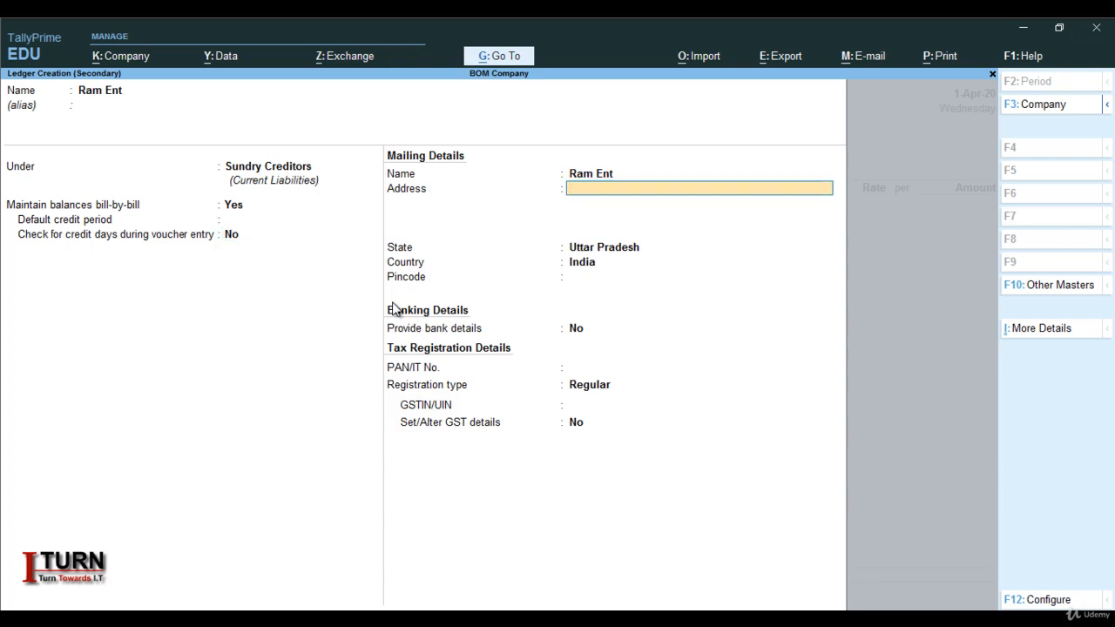
pyautogui.press('Return')
pyautogui.press('Return')
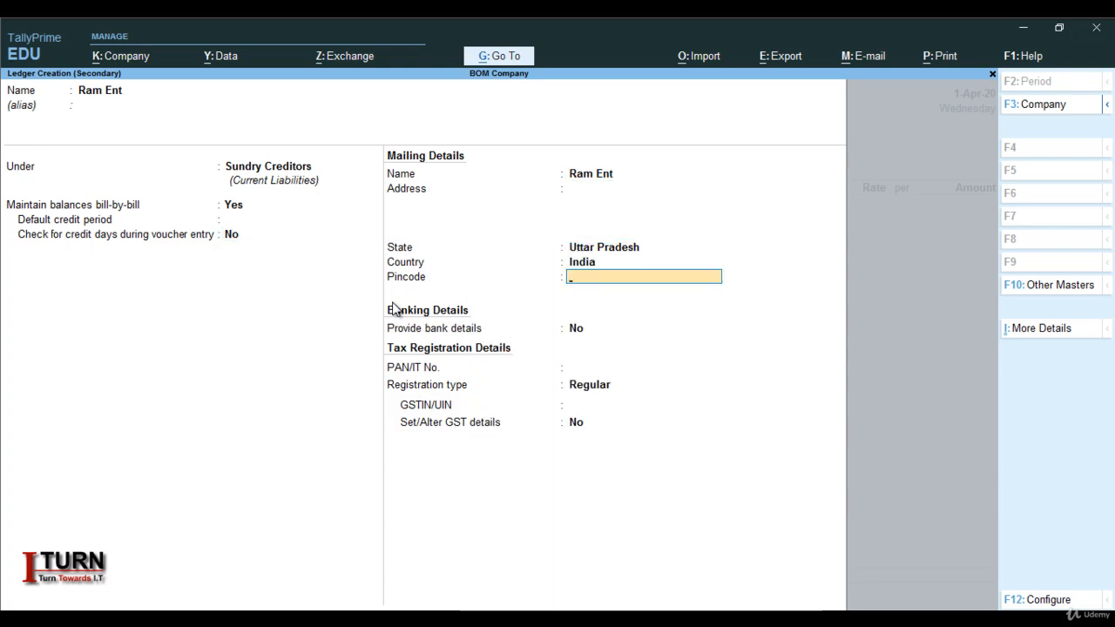
pyautogui.press('Return')
pyautogui.press('Return')
pyautogui.press('Return')
pyautogui.press('Return')
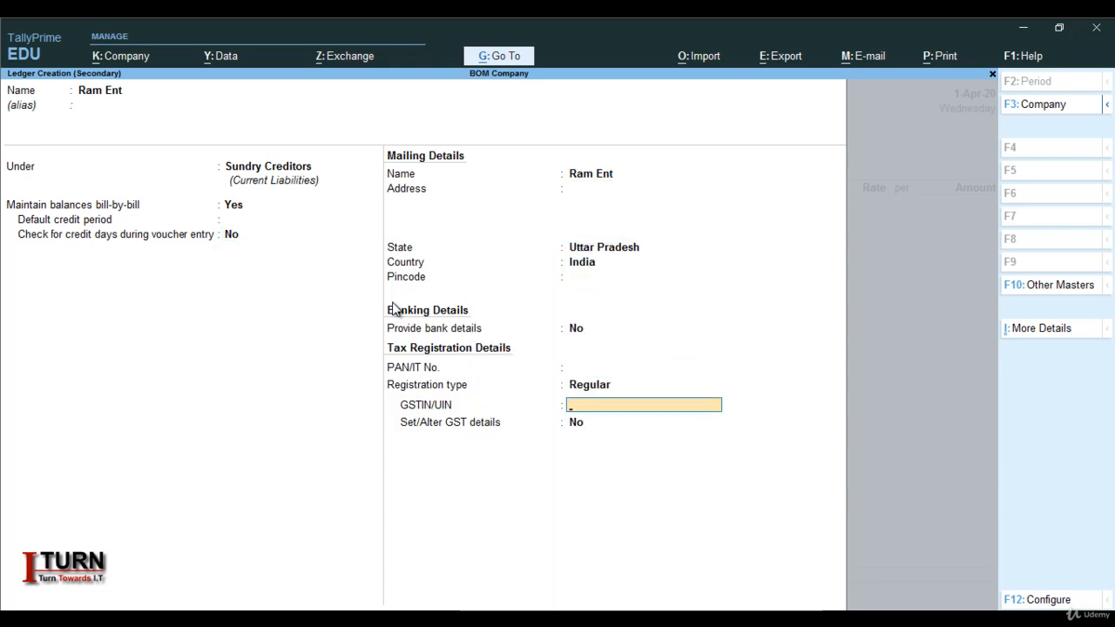
pyautogui.write('09GHCFDSHFDS')
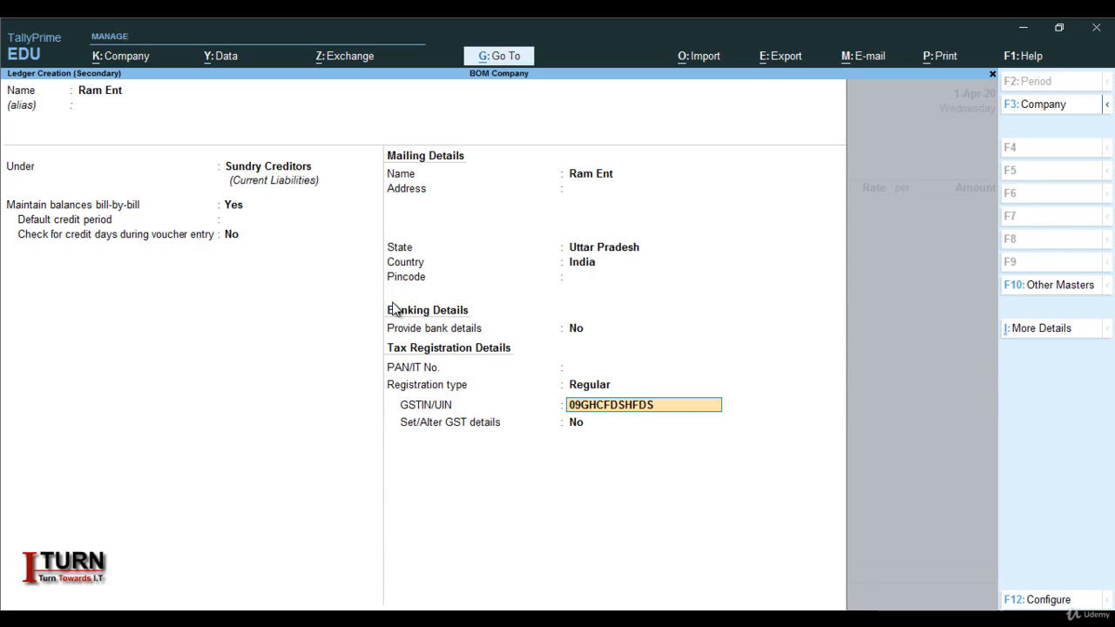
pyautogui.press('Return')
pyautogui.press('Return')
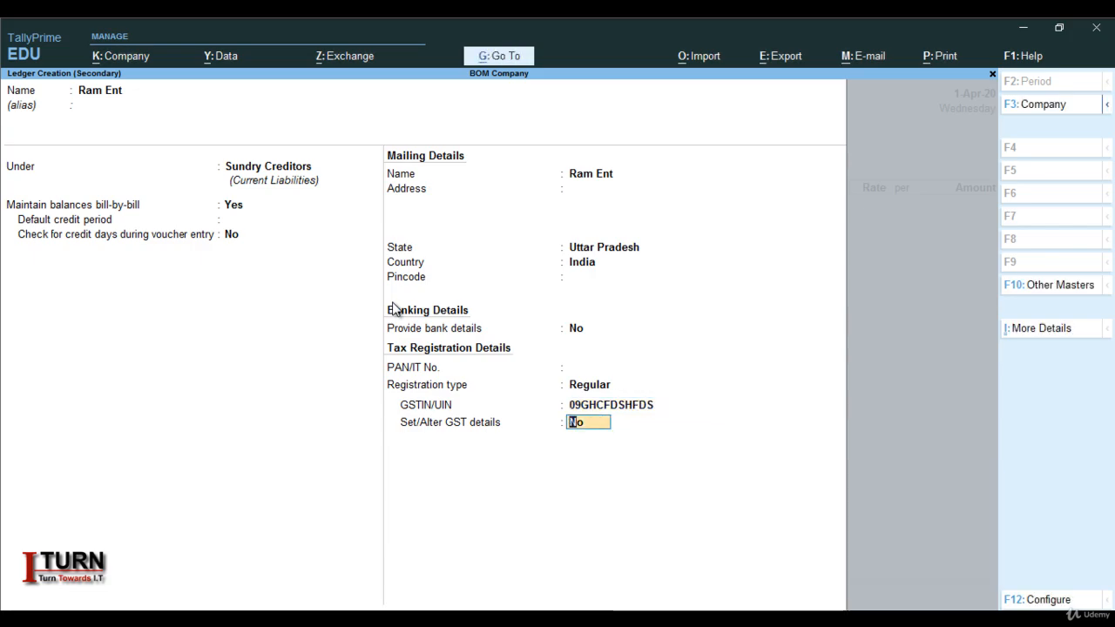
pyautogui.press('Return')
# Accept the voucher's receipt, order and party details, leaving the empty receipt and order fields blank.
pyautogui.press('Return')
pyautogui.press('Return')
pyautogui.press('Return')
pyautogui.press('Return')
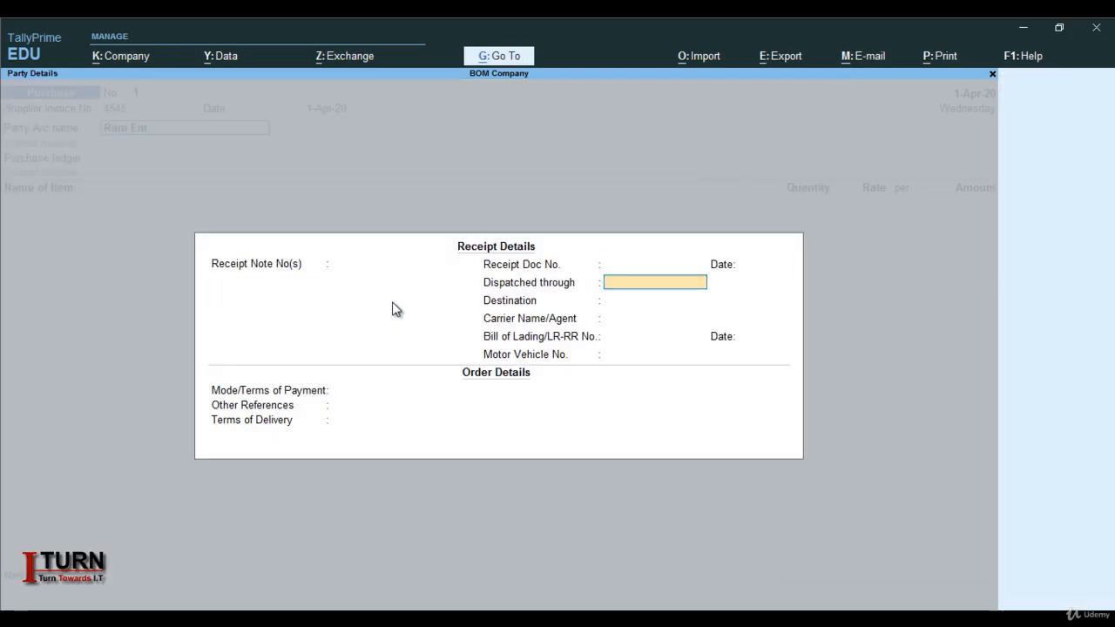
pyautogui.press('Return')
pyautogui.press('Return')
pyautogui.press('Return')
pyautogui.press('Return')
pyautogui.press('Return')
pyautogui.press('Return')
pyautogui.press('Return')
pyautogui.press('Return')
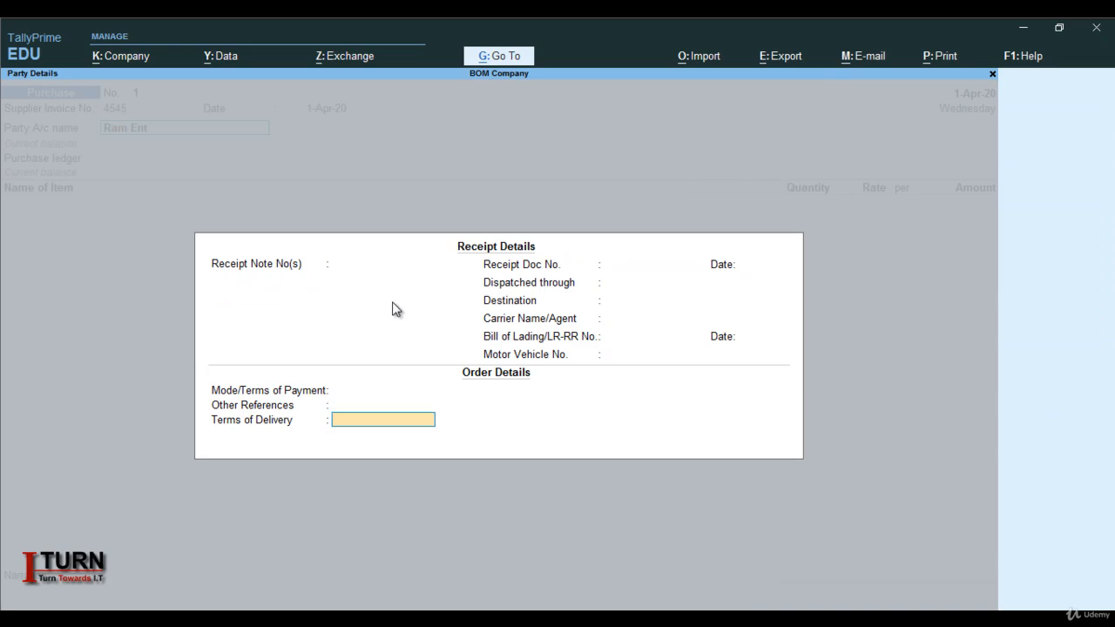
pyautogui.press('Return')
pyautogui.press('Return')
pyautogui.press('Return')
pyautogui.press('Return')
pyautogui.press('Return')
pyautogui.press('Return')
pyautogui.press('Return')
pyautogui.press('Return')
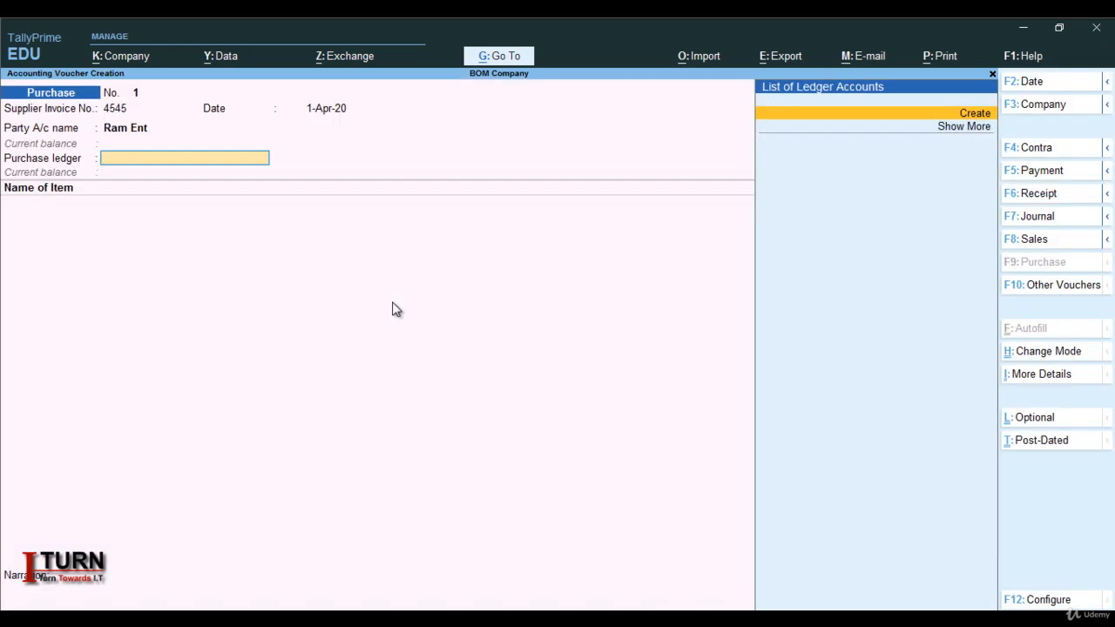
# Create a ledger named Purchase under Purchase Accounts, with ledger type Not Applicable and GST set to Applicable.
pyautogui.press('Return')
pyautogui.write('Pu')
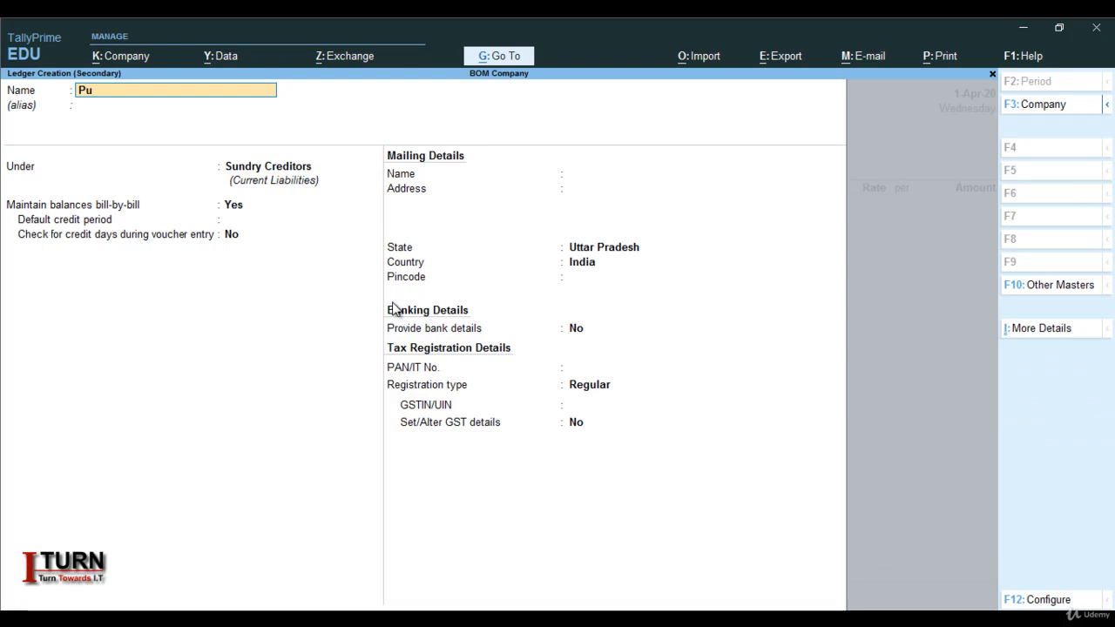
pyautogui.write('rchase')
pyautogui.press('Return')
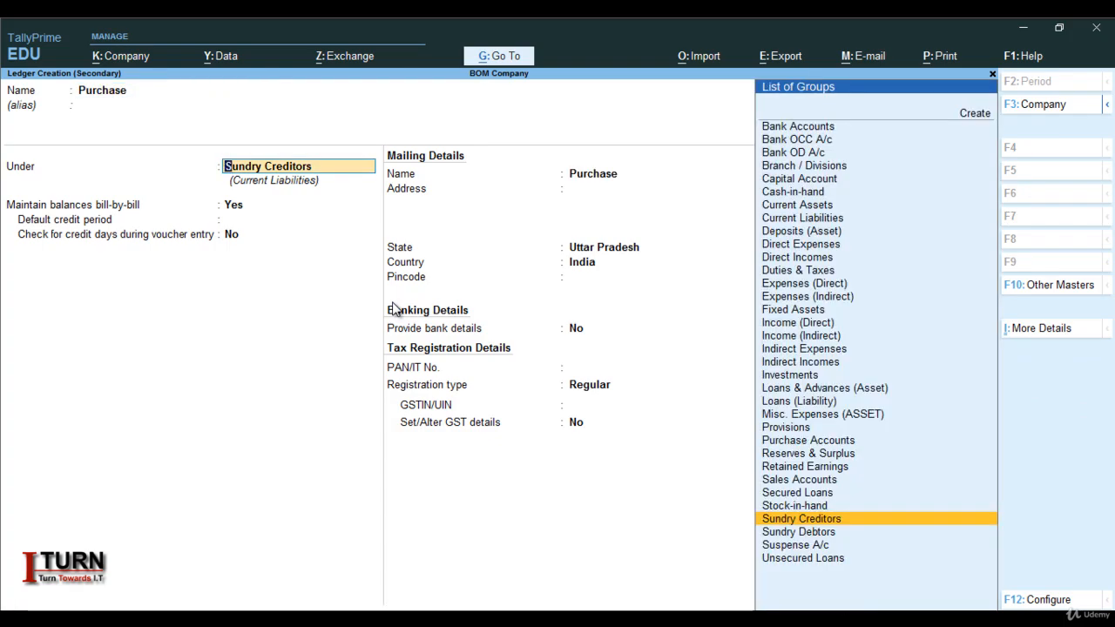
pyautogui.write('Pu')
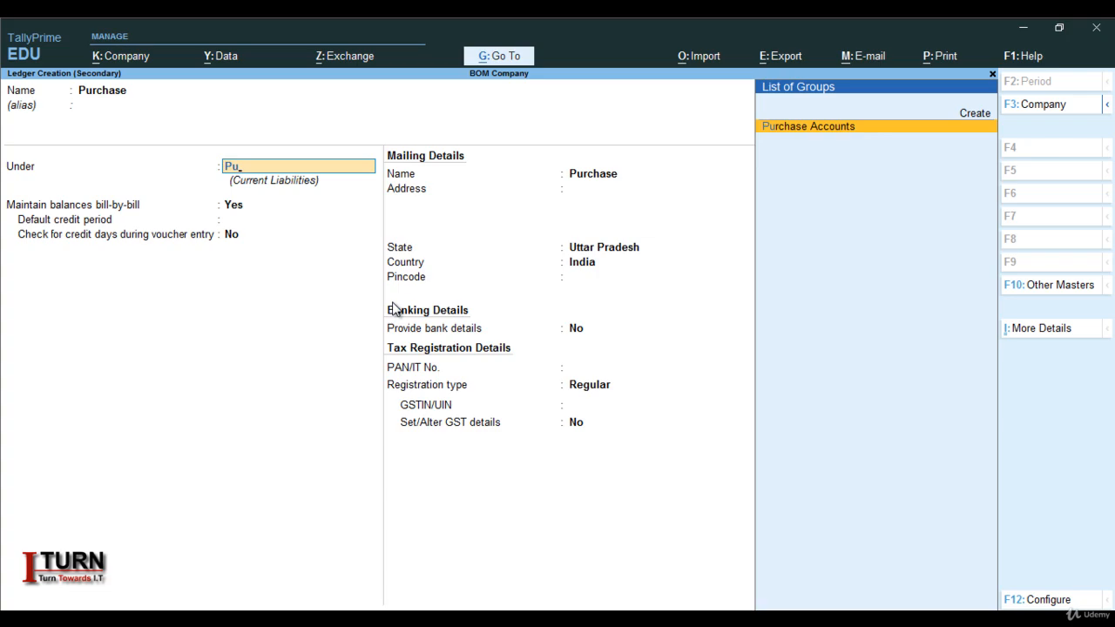
pyautogui.press('Return')
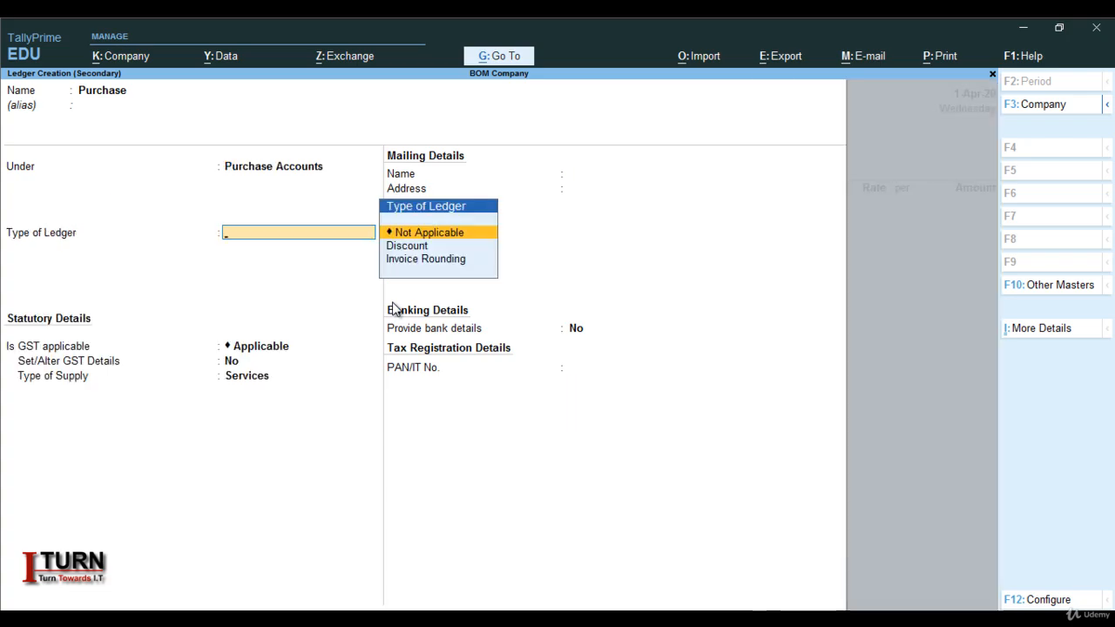
pyautogui.press('Return')
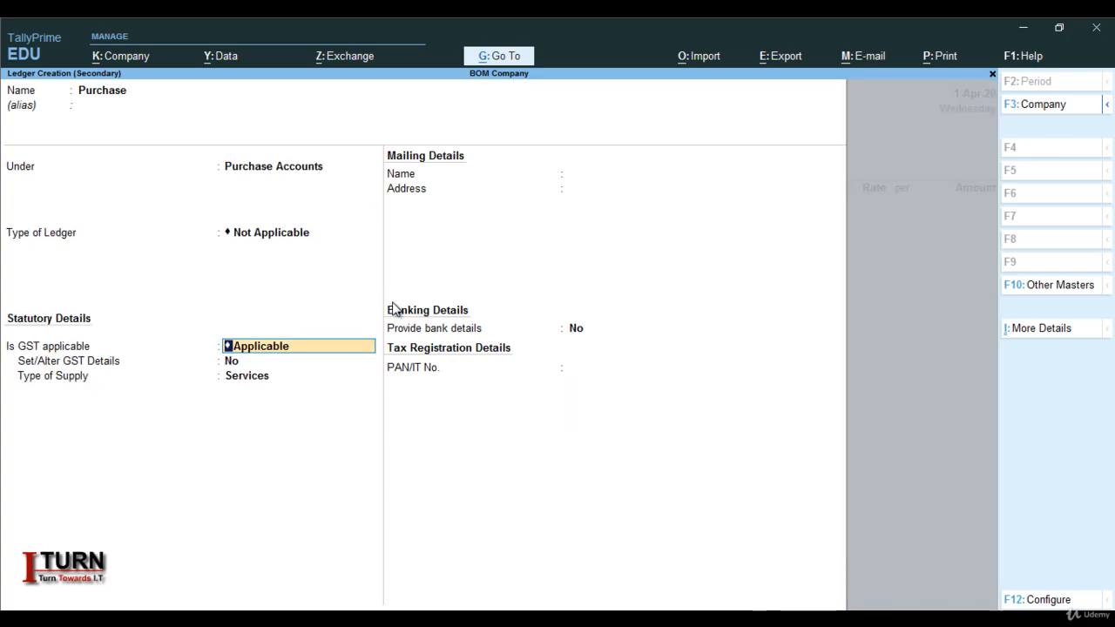
pyautogui.press('Return')
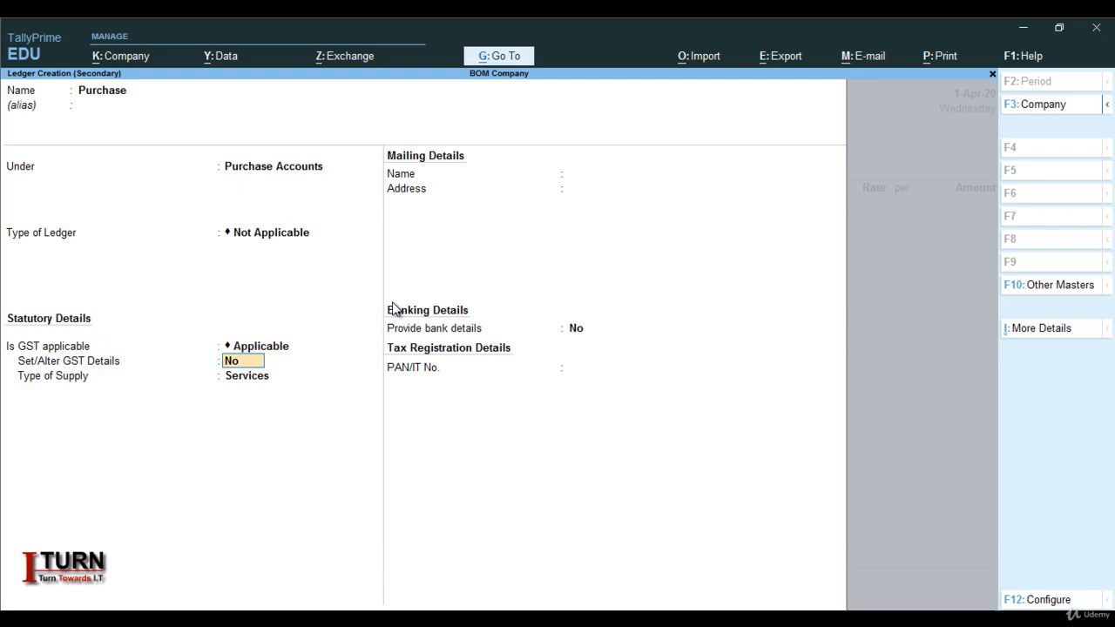
# Enable GST details for the Purchase ledger, with nature of transaction Purchase Taxable and integrated tax at 18%.
pyautogui.write('y')
pyautogui.press('Return')
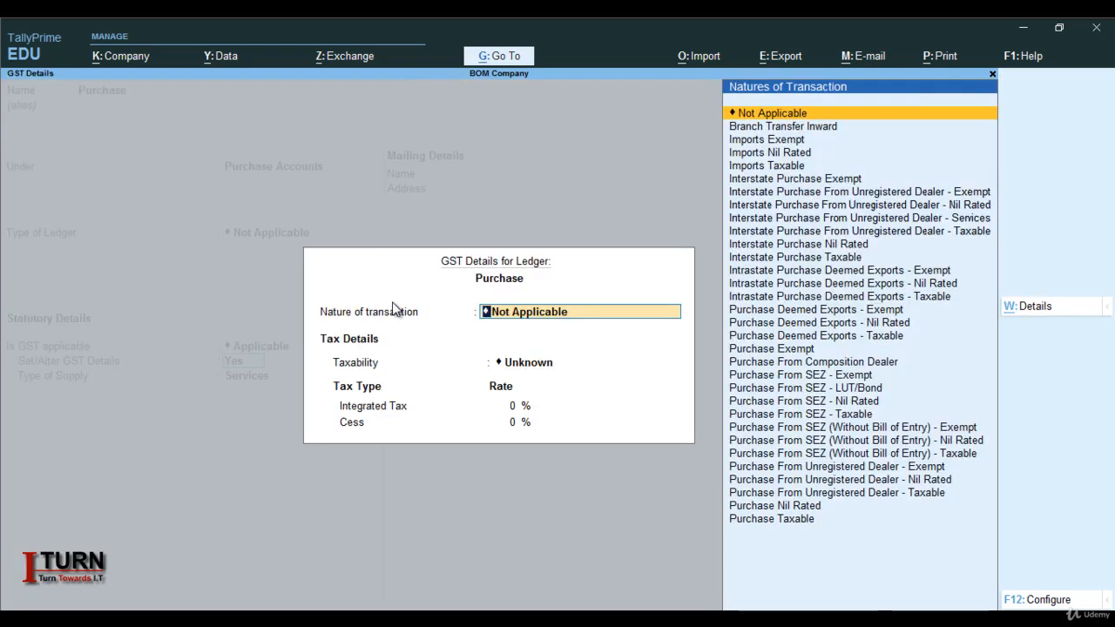
pyautogui.write('Pu')
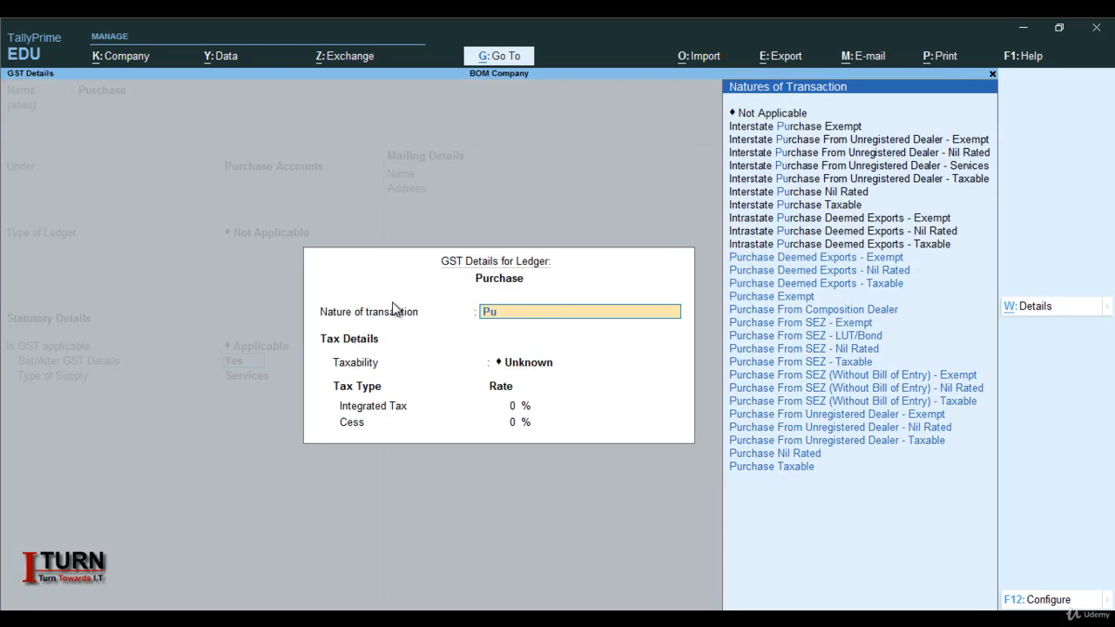
pyautogui.press('Up')
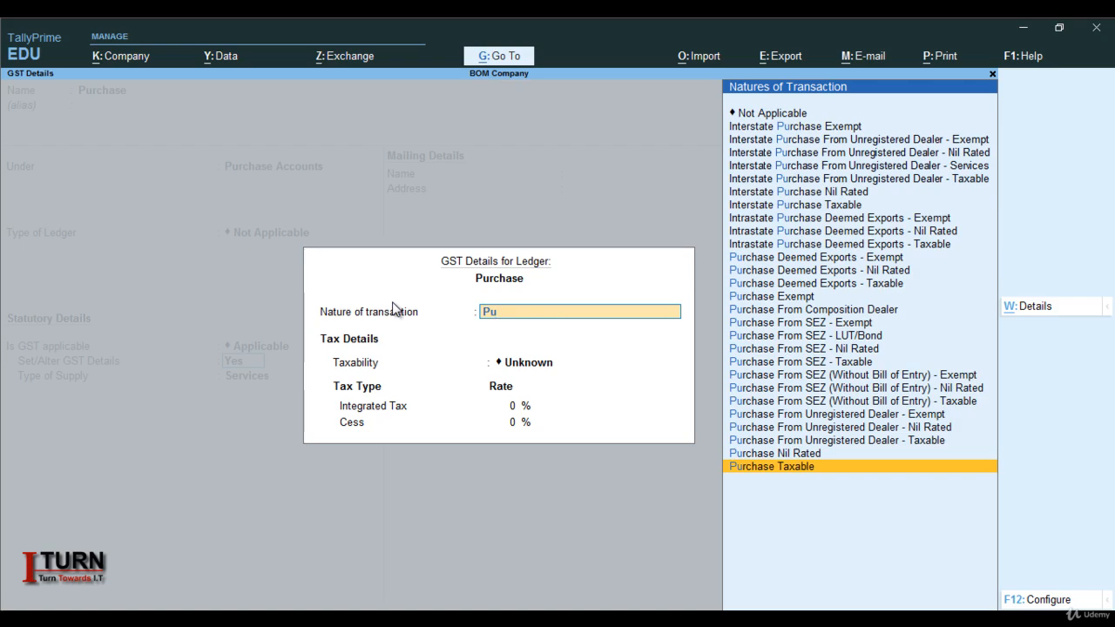
pyautogui.press('Return')
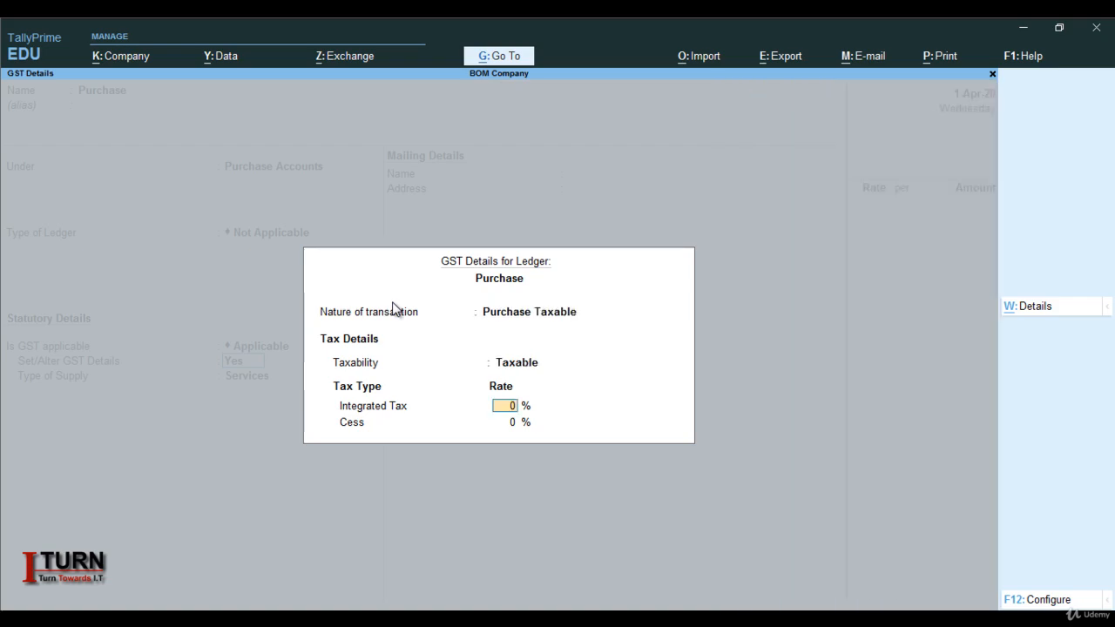
pyautogui.write('18')
pyautogui.press('Return')
pyautogui.press('Return')
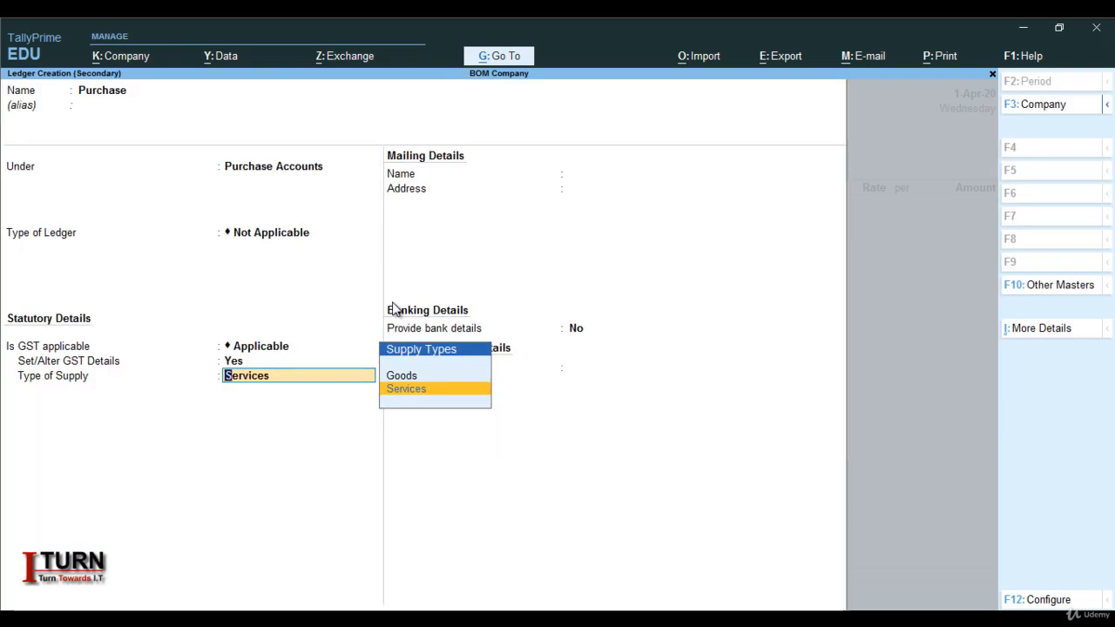
# Set the Purchase ledger's type of supply to Goods, save it, and accept the voucher's tax classification.
pyautogui.press('Up')
pyautogui.press('Return')
pyautogui.hotkey('ctrl', 'a')
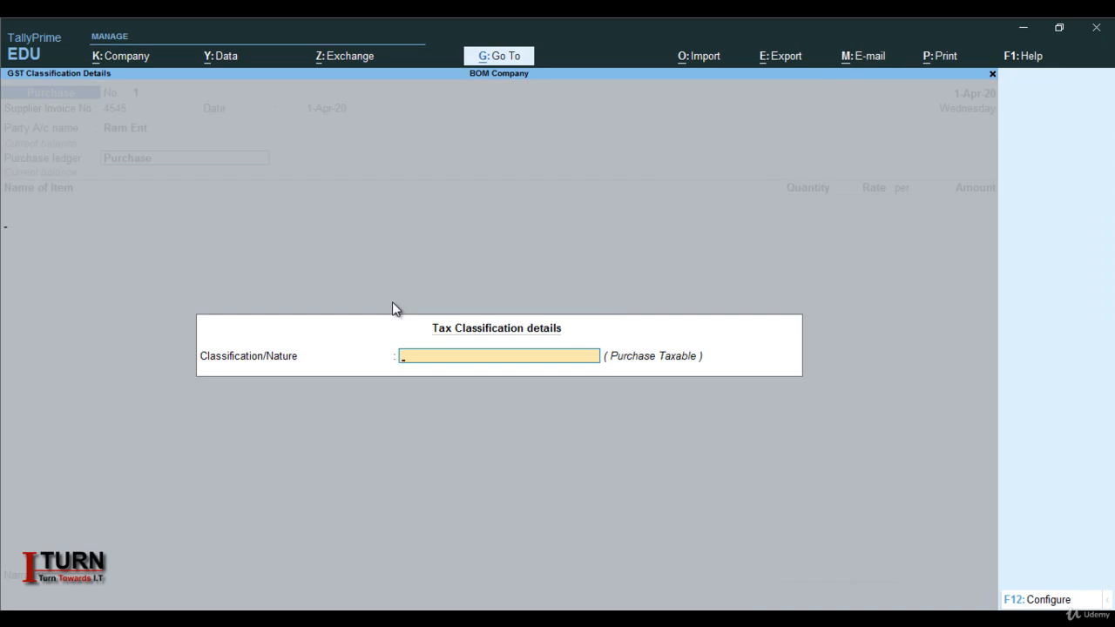
pyautogui.press('Return')
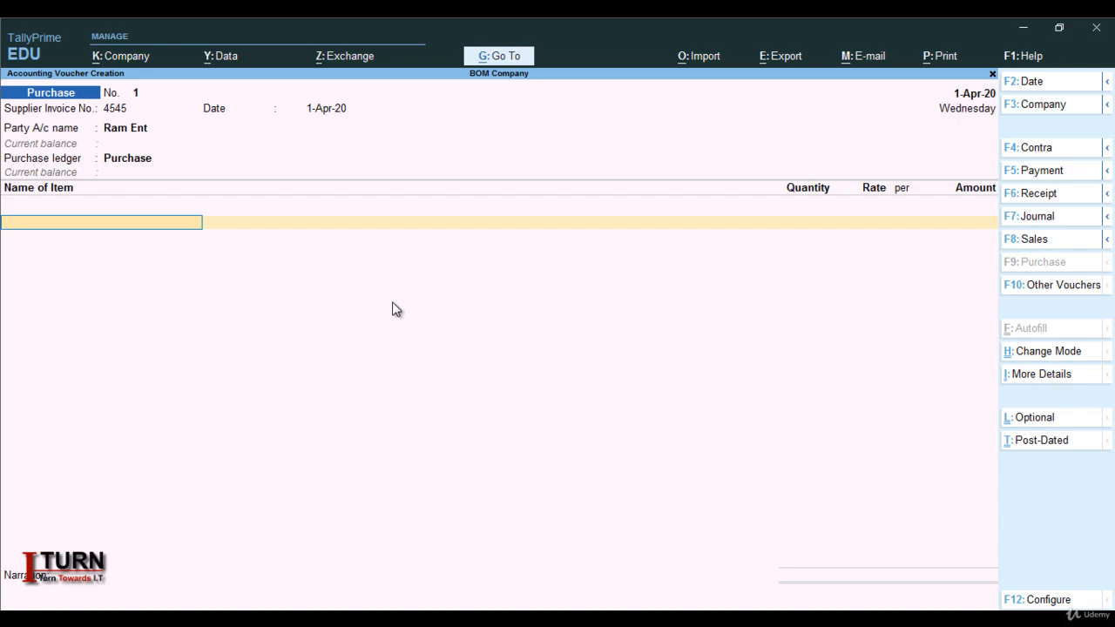
# Start creating a stock item named Button for the voucher's first item line, leaving the alias blank.
pyautogui.hotkey('alt', 'c')
pyautogui.write('B')
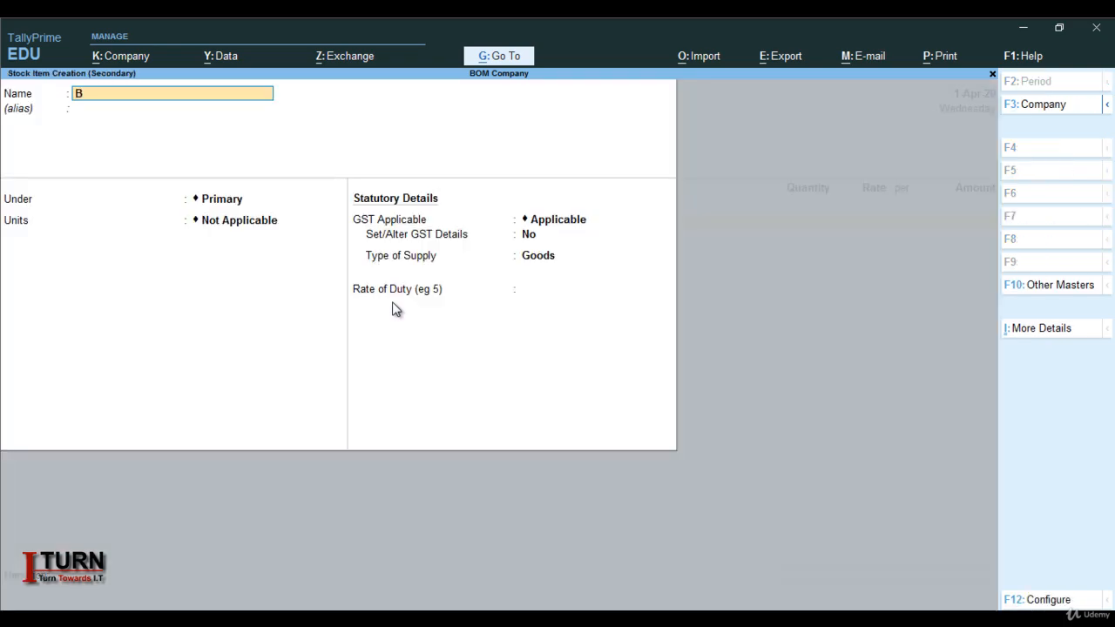
pyautogui.write('utton')
pyautogui.press('Return')
pyautogui.press('Return')
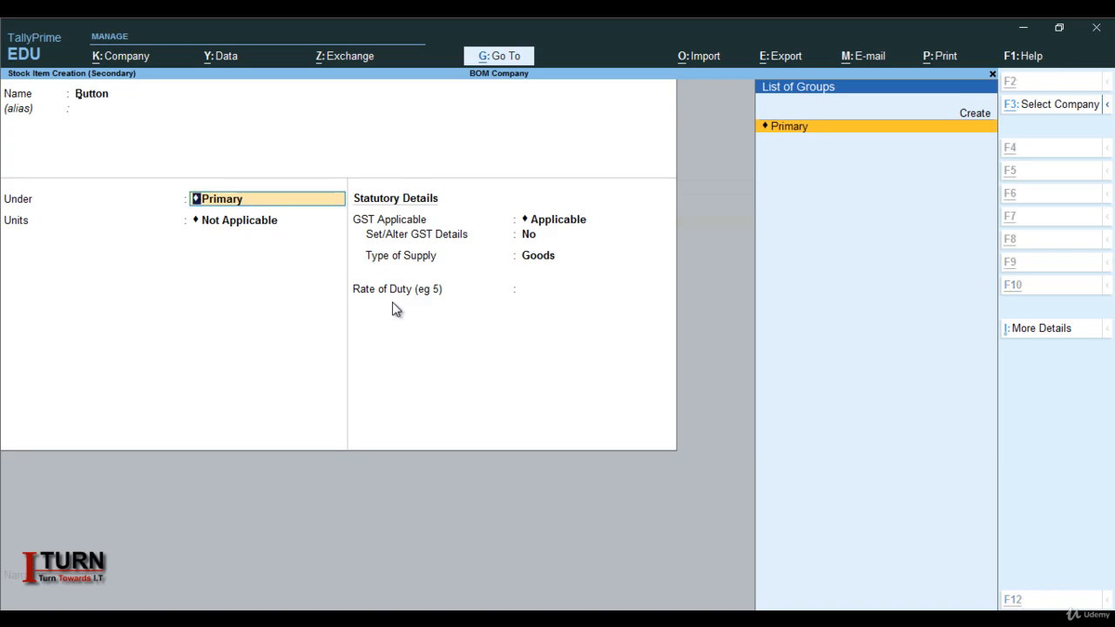
# Create a stock group named Raw Material under Primary for the Button item, with quantity addition and GST details both set to No.
pyautogui.hotkey('alt', 'c')
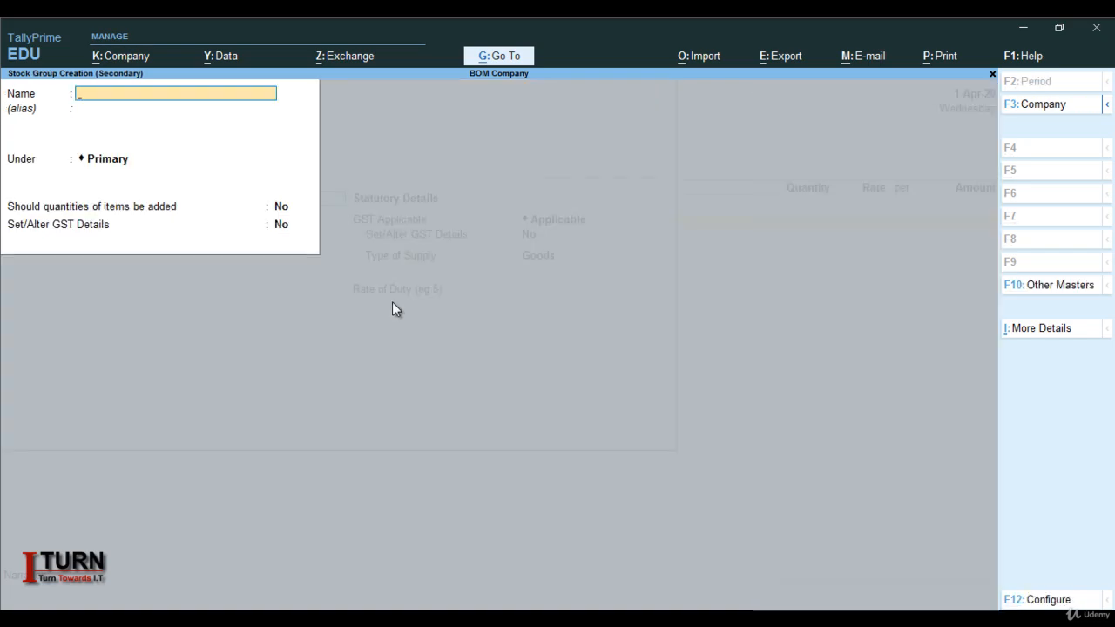
pyautogui.write('Raw Mat')
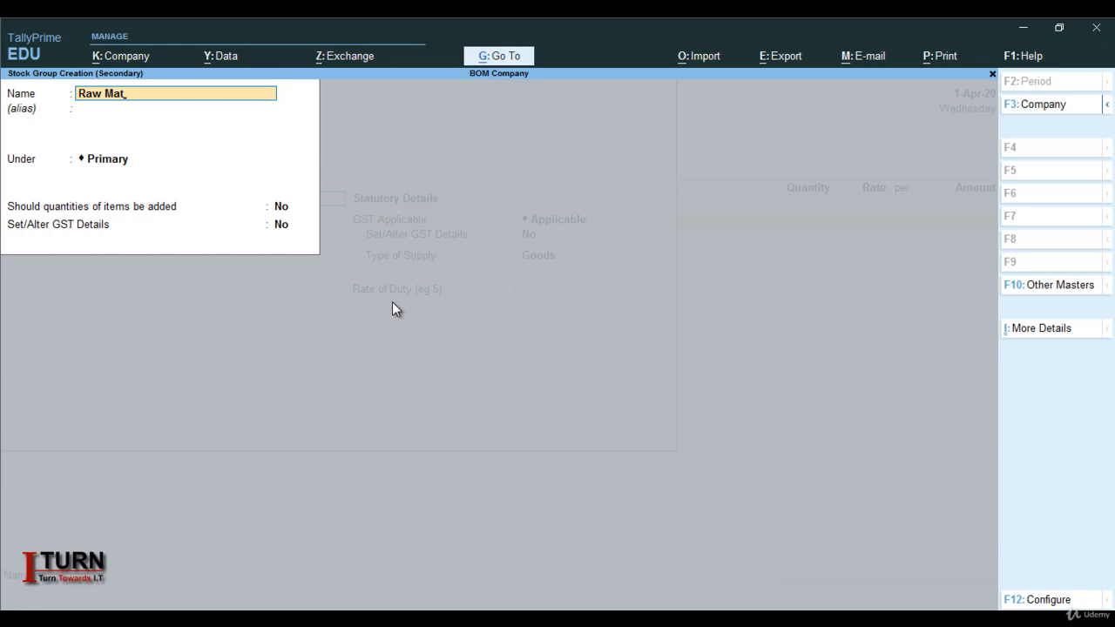
pyautogui.write('erial')
pyautogui.press('Return')
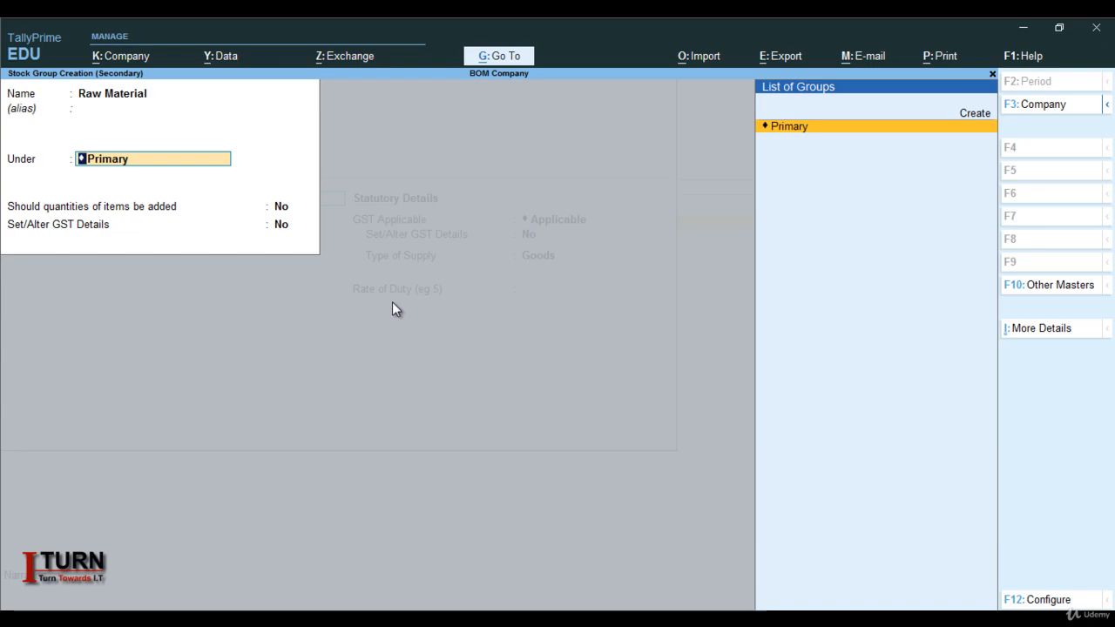
pyautogui.press('Return')
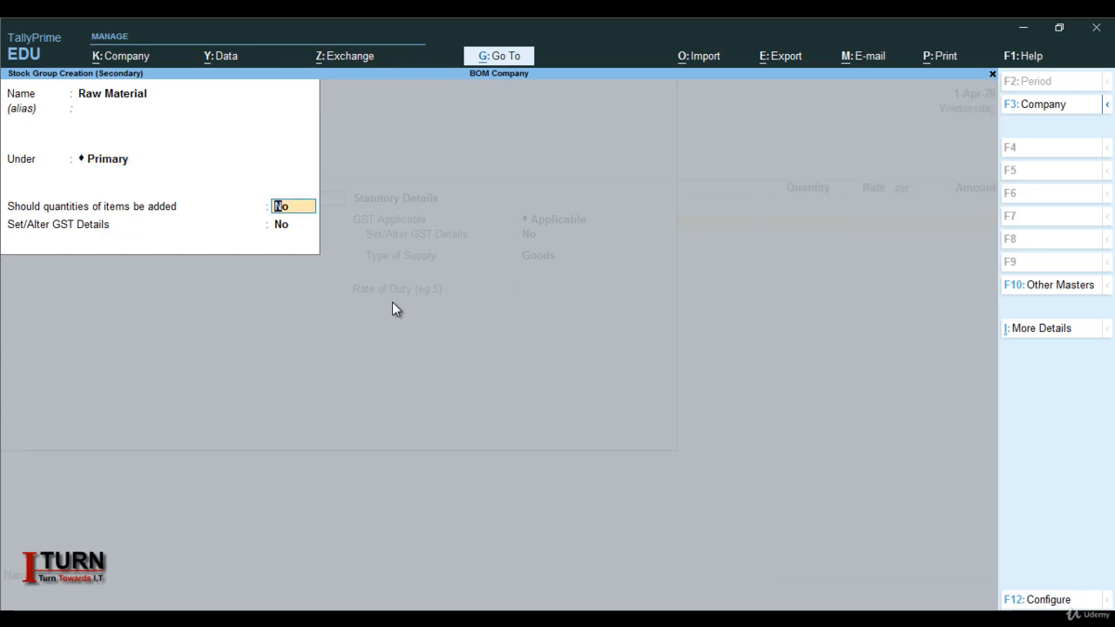
pyautogui.press('Return')
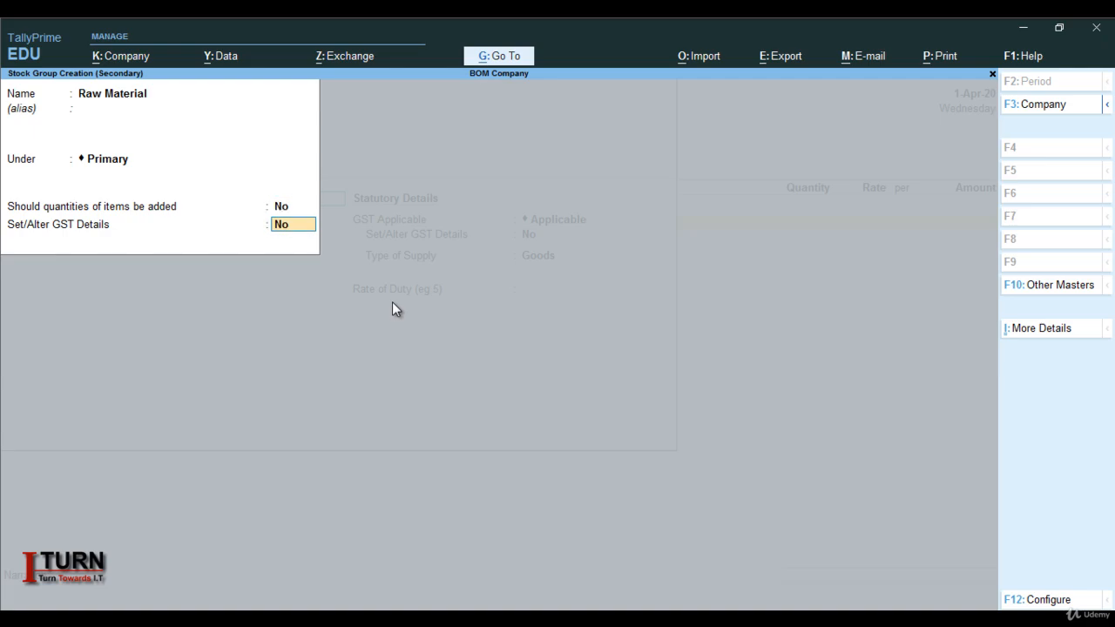
pyautogui.press('Return')
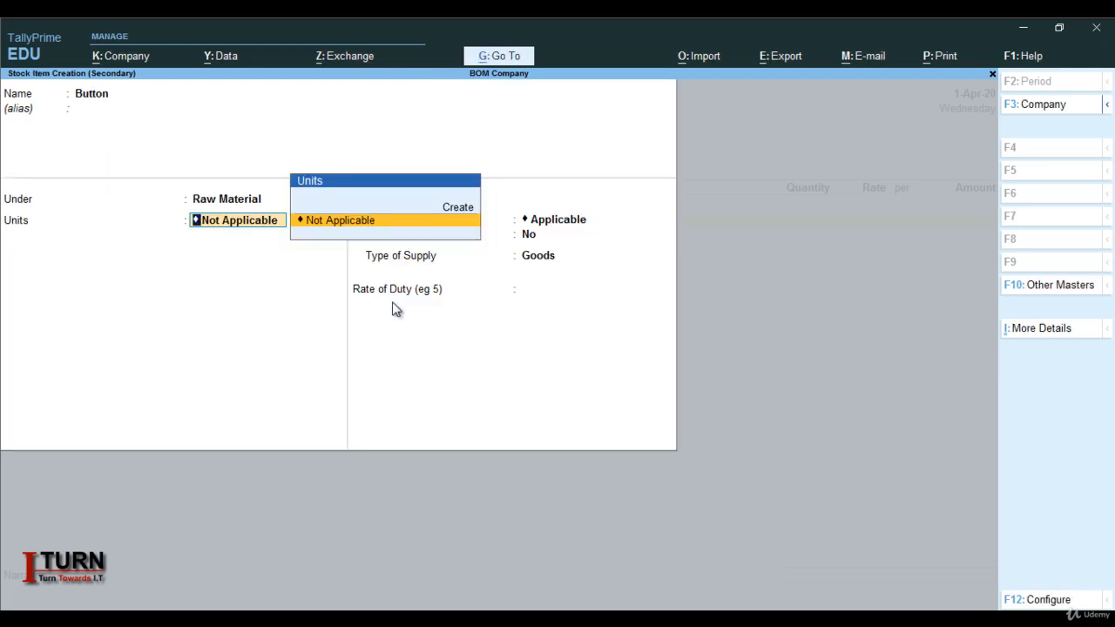
# Create a simple unit pcs for Button, with formal name Pieces, quantity code PCS-PIECES and 0 decimal places.
pyautogui.hotkey('alt', 'c')
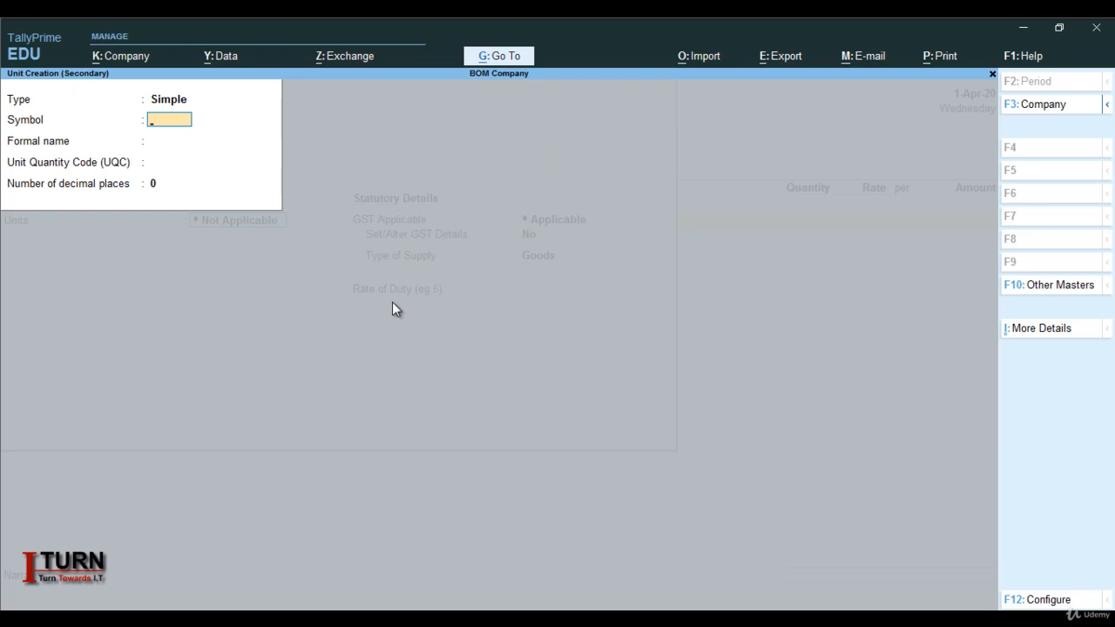
pyautogui.write('pcs')
pyautogui.press('Return')
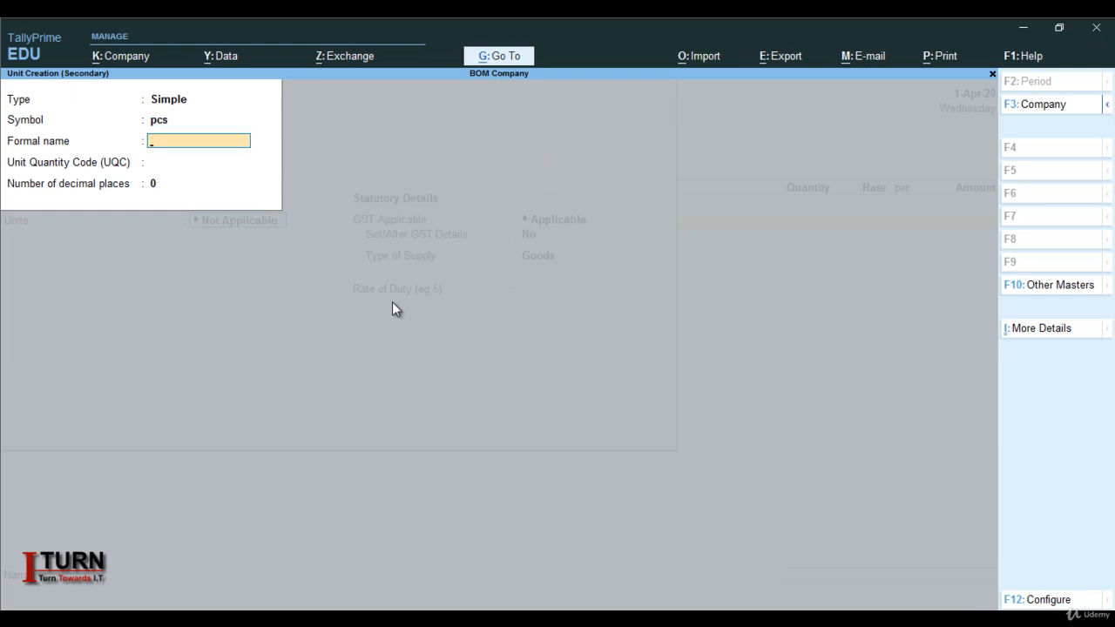
pyautogui.write('Pieces')
pyautogui.press('Return')
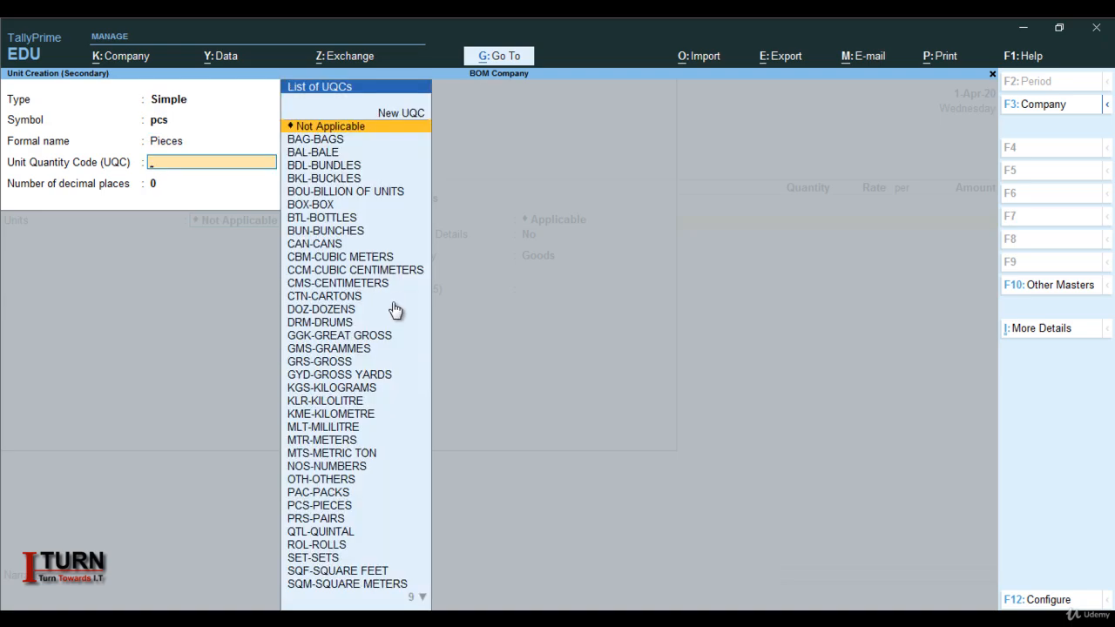
pyautogui.write('pi')
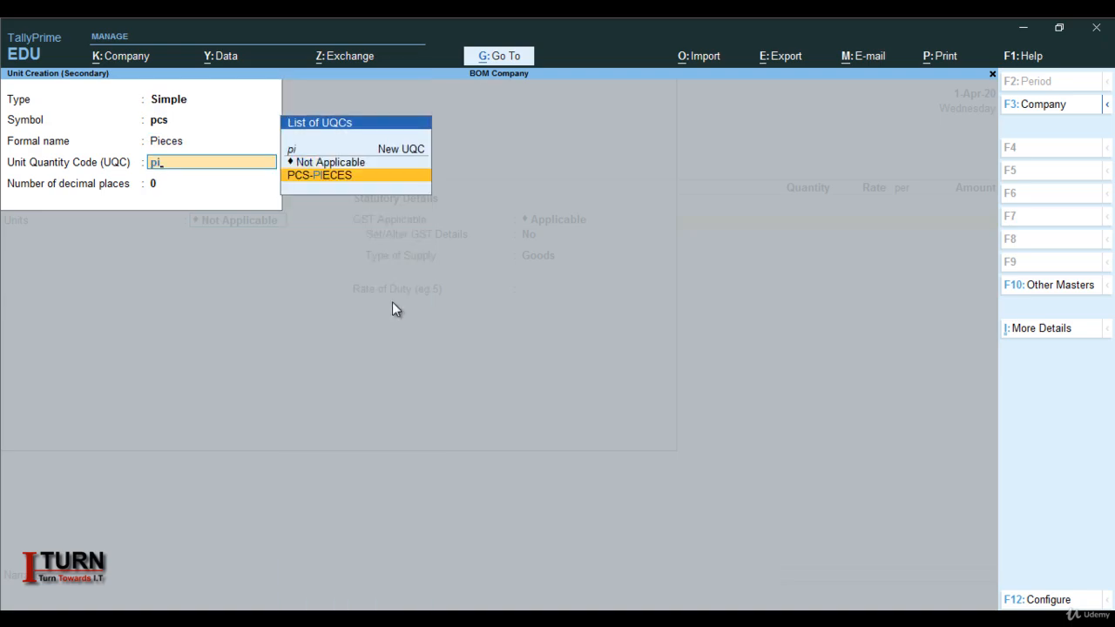
pyautogui.press('Return')
pyautogui.press('Return')
pyautogui.press('Return')
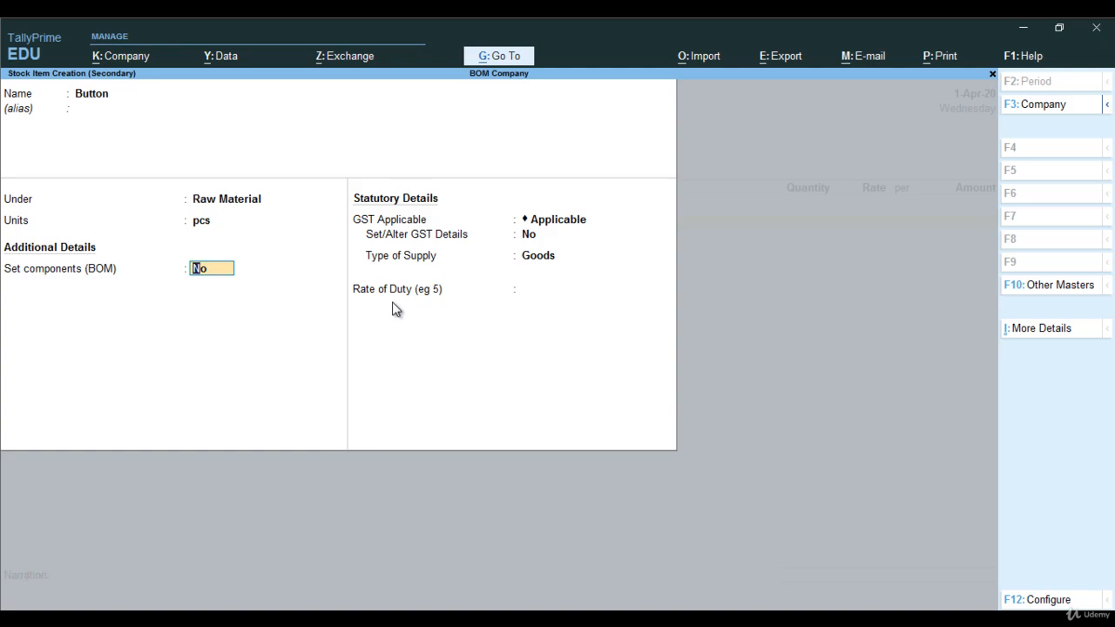
# Review the stock item configuration, especially the Set Components List (Bill of Materials) option, without changing any setting.
pyautogui.press('F12')
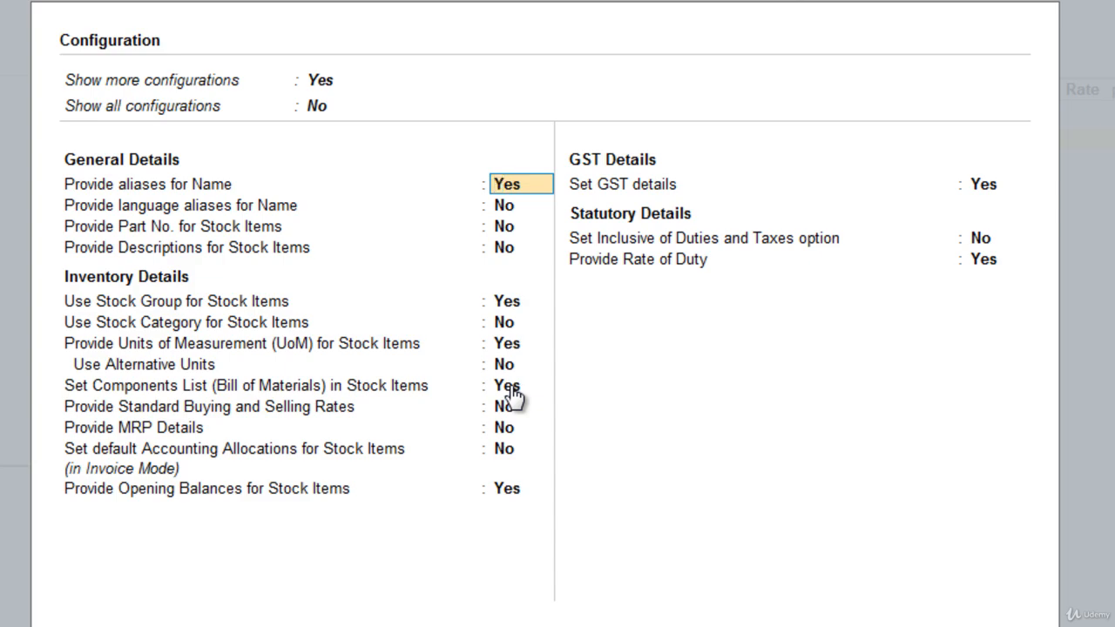
pyautogui.press('Return')
pyautogui.press('Return')
pyautogui.press('Return')
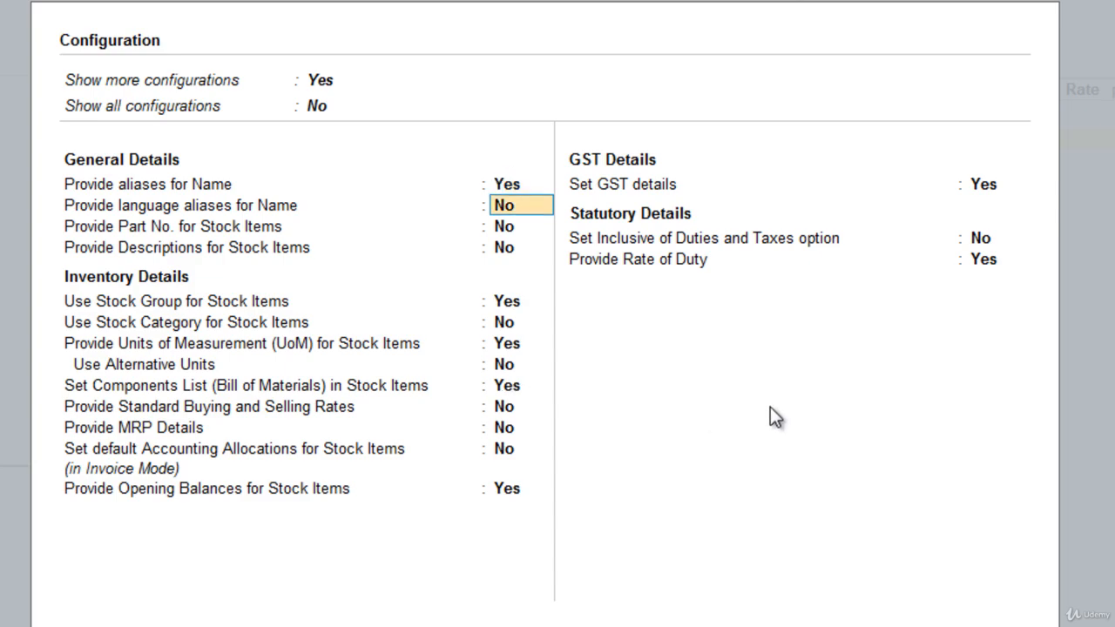
pyautogui.press('Return')
pyautogui.press('Return')
pyautogui.press('Return')
pyautogui.press('Return')
pyautogui.press('Return')
pyautogui.press('Return')
pyautogui.press('Return')
pyautogui.press('Return')
pyautogui.press('Return')
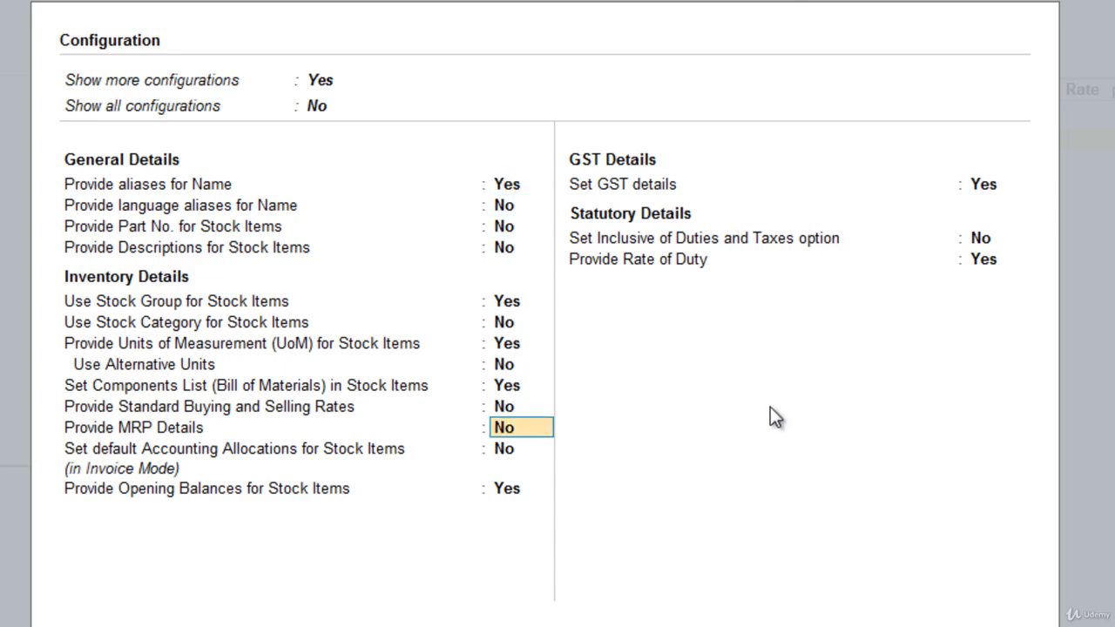
pyautogui.press('Return')
pyautogui.press('Return')
pyautogui.press('Return')
pyautogui.press('Return')
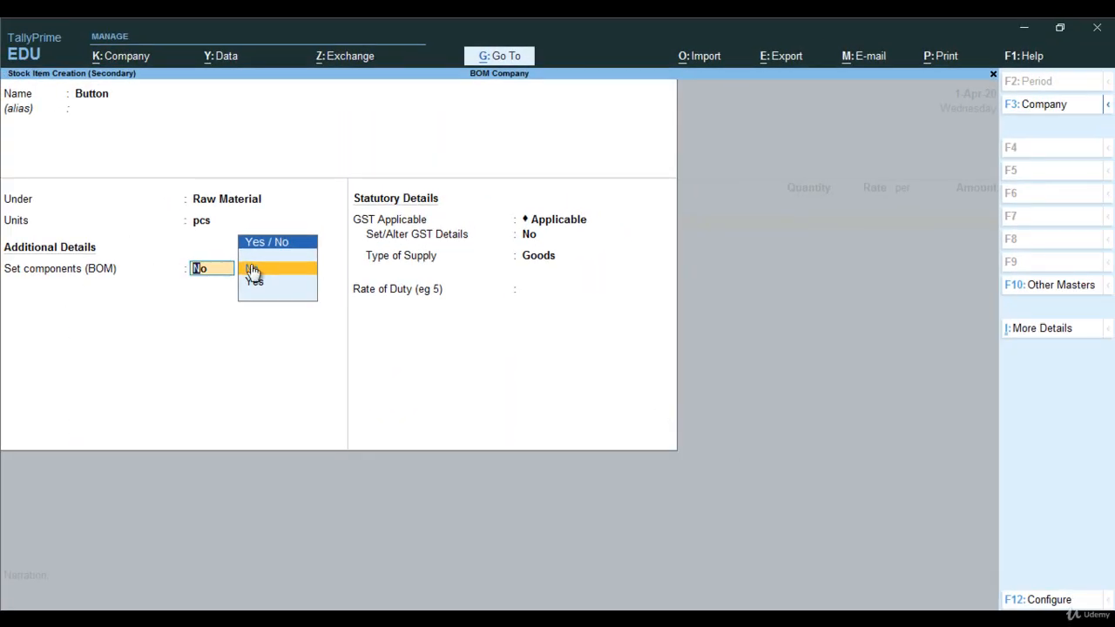
# Keep Set components (BOM) at No and GST Applicable for Button, and set Set/Alter GST Details to Yes.
pyautogui.press('Return')
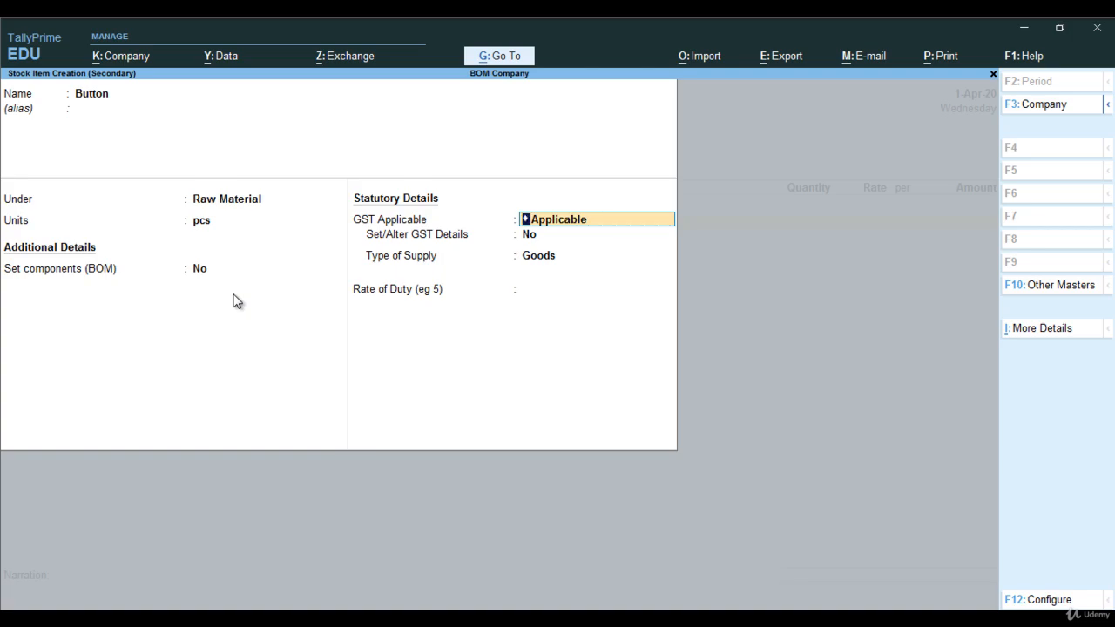
pyautogui.press('Return')
pyautogui.write('y')
pyautogui.press('Return')
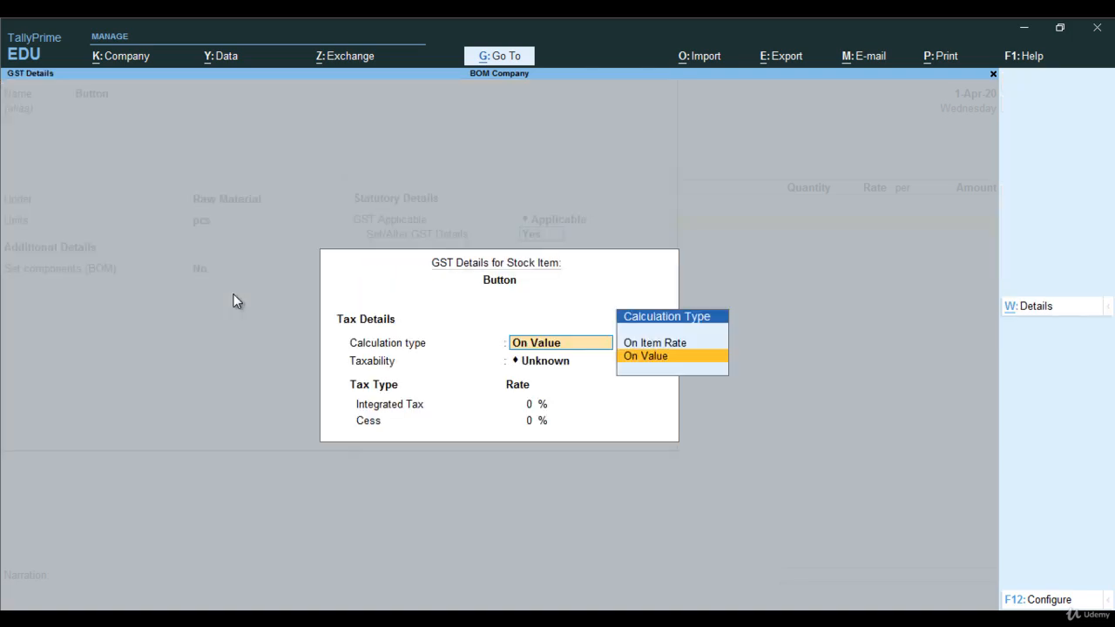
# Set Button's GST calculation type to On Value, taxability to Taxable, integrated tax to 18% and cess to 0%.
pyautogui.press('Return')
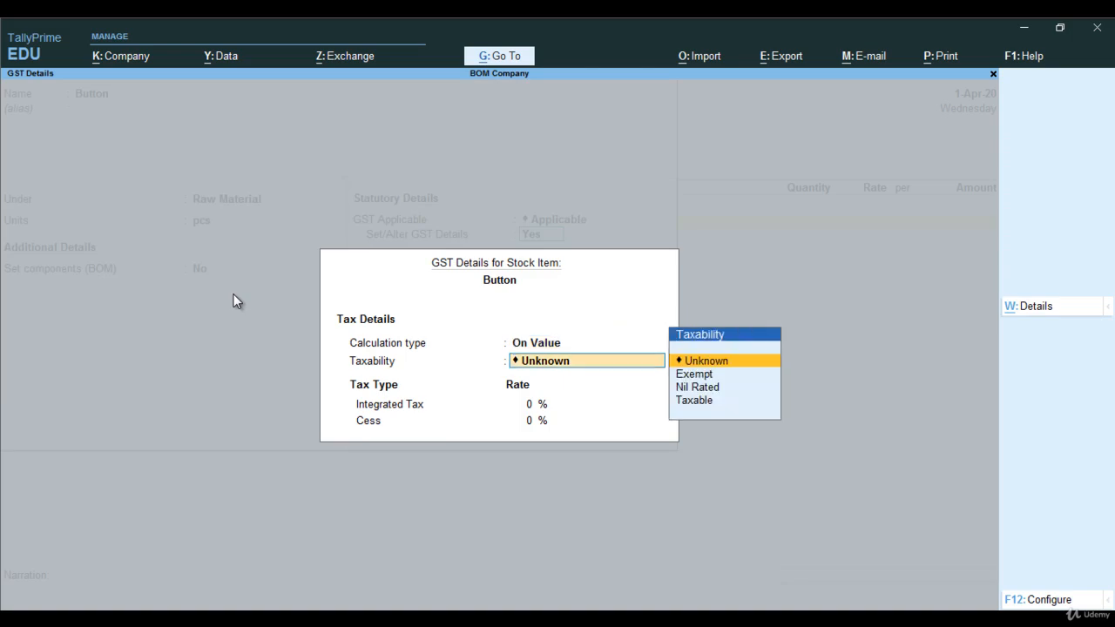
pyautogui.press('Down')
pyautogui.press('Down')
pyautogui.press('Down')
pyautogui.press('Return')
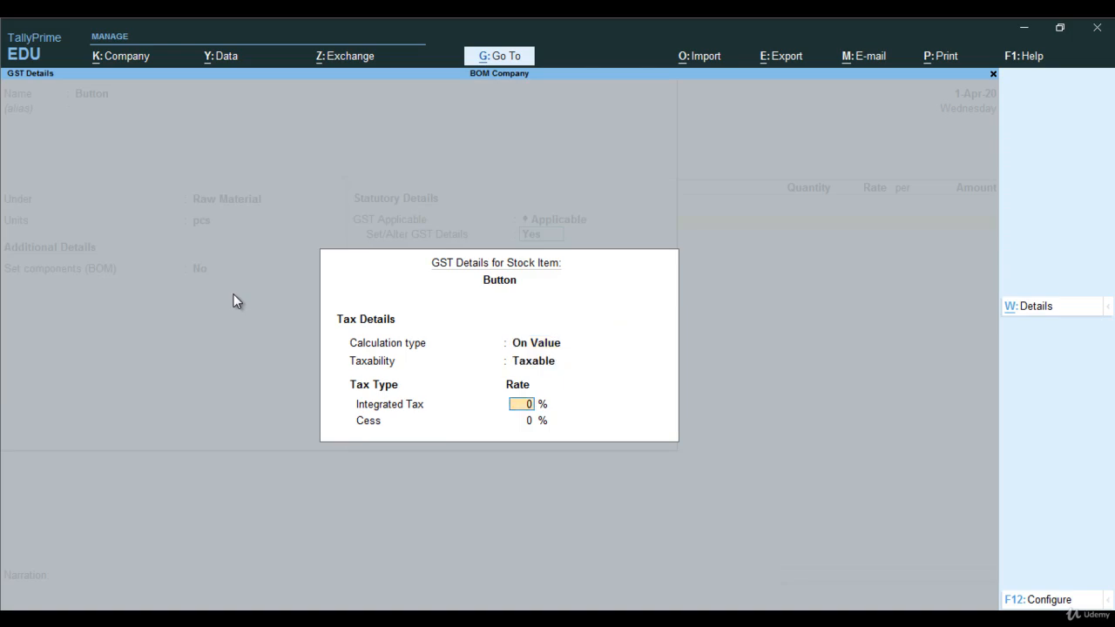
pyautogui.write('18')
pyautogui.press('Return')
# Keep Button's type of supply as Goods, leave its rate of duty blank, and save the stock item.
pyautogui.press('Return')
pyautogui.press('Return')
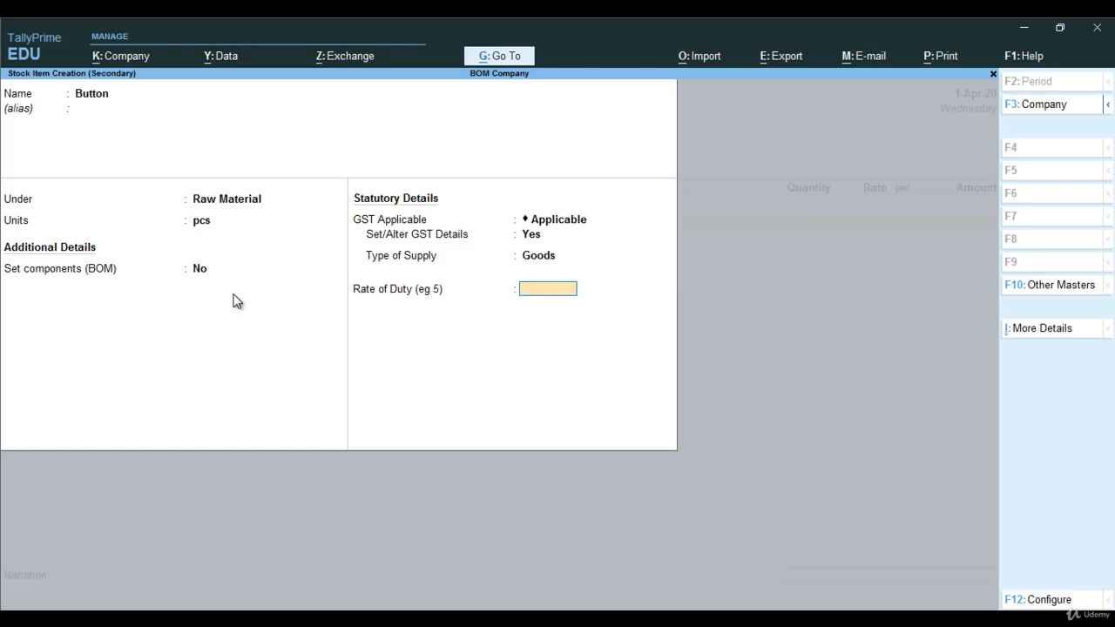
pyautogui.press('Return')
pyautogui.press('Return')
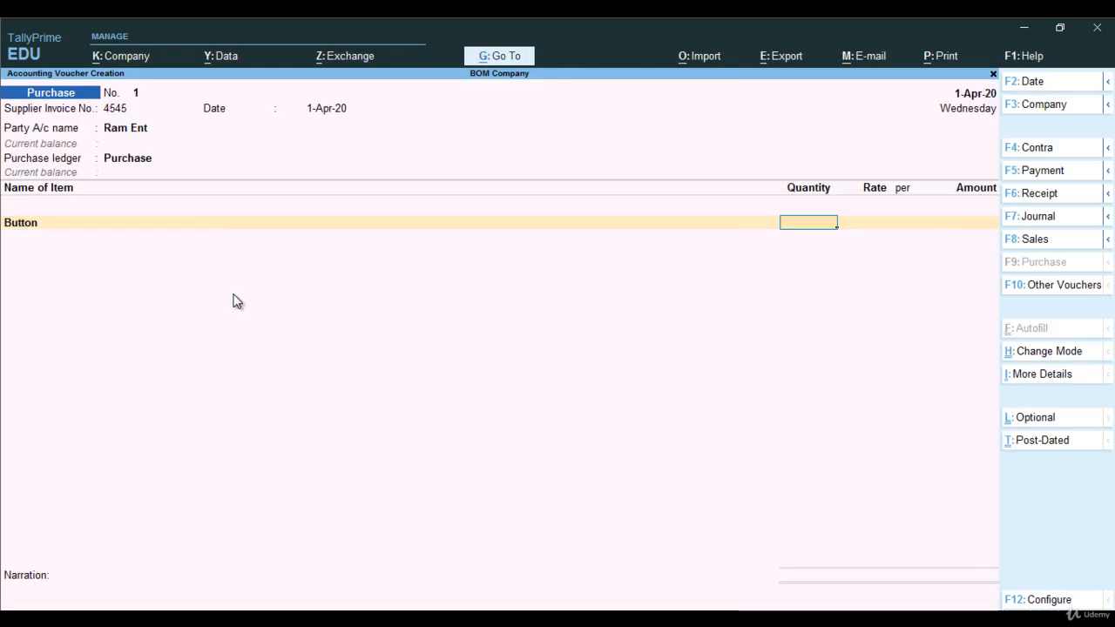
# Enter the Button line with a quantity of 500 pcs at a rate of 2 per pcs.
pyautogui.write('500')
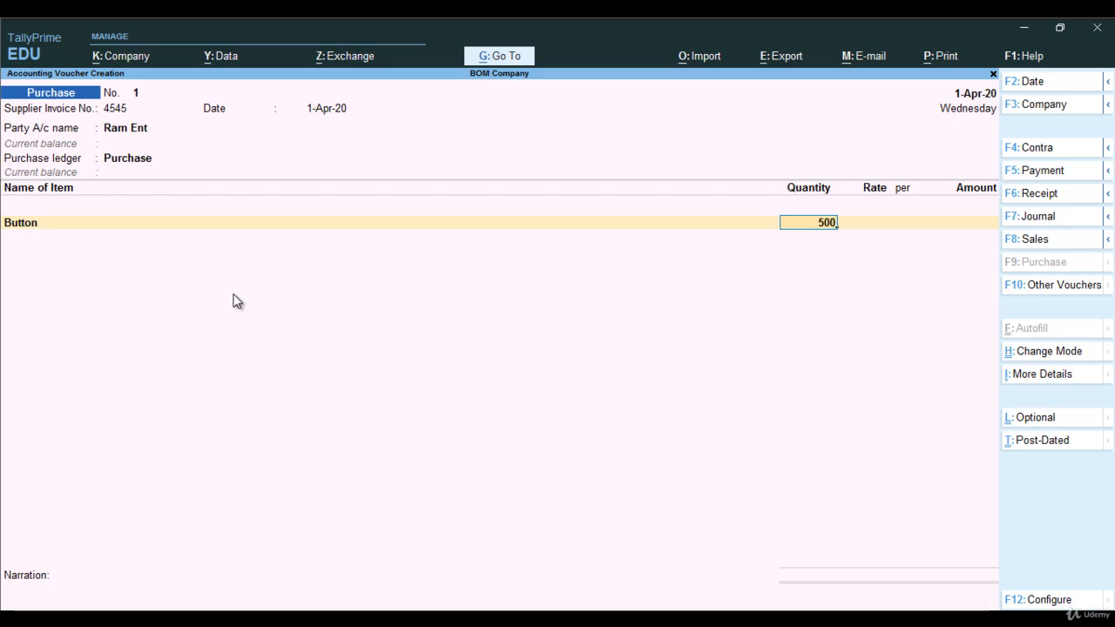
pyautogui.press('Return')
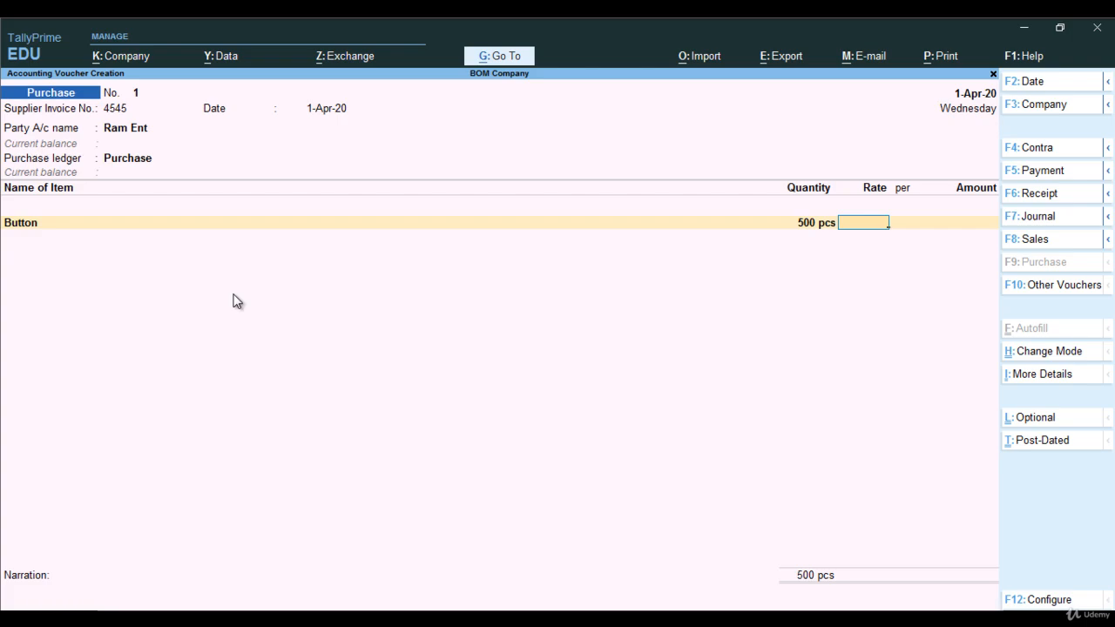
pyautogui.write('2')
pyautogui.press('Return')
pyautogui.press('Return')
pyautogui.press('Return')
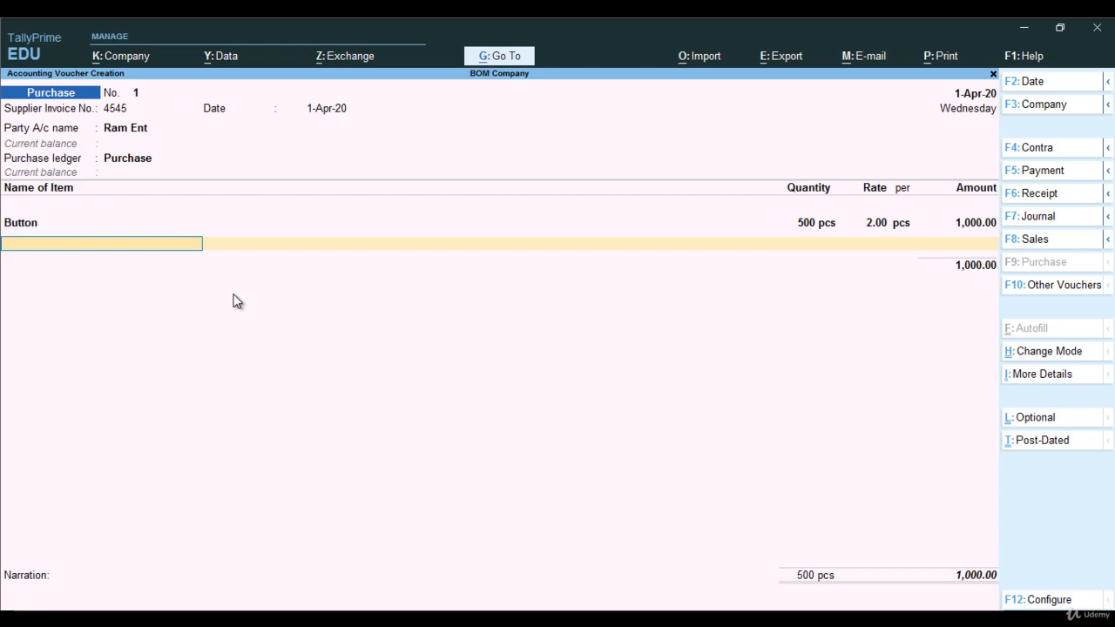
# Start a second stock item named Thread Reels under the Raw Material group, leaving the alias blank.
pyautogui.hotkey('alt', 'c')
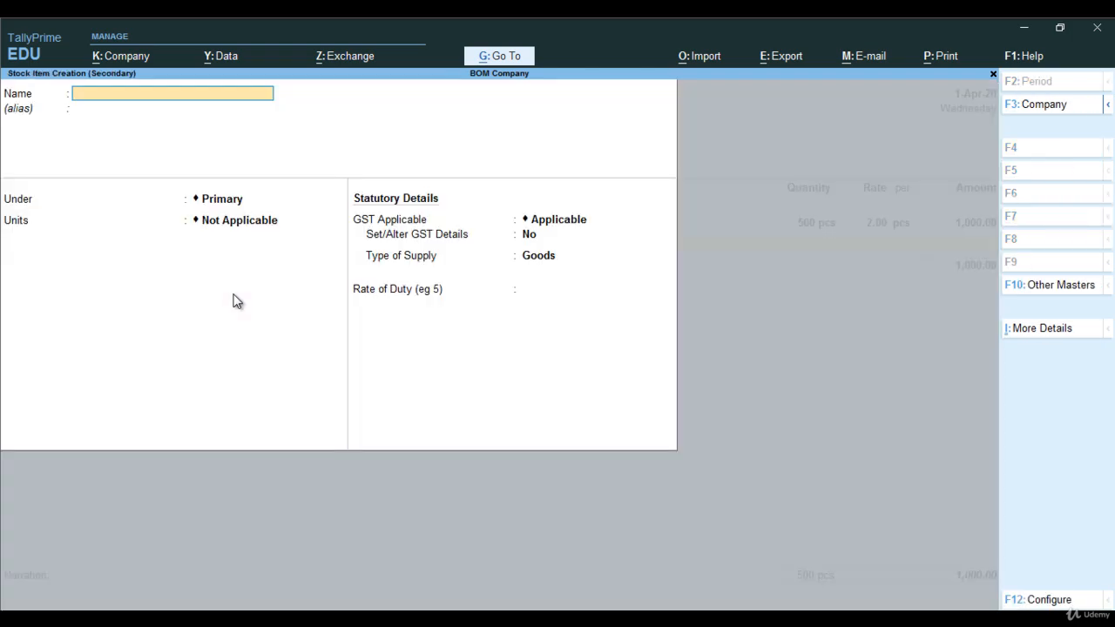
pyautogui.write('Thread Reels')
pyautogui.press('Return')
pyautogui.press('Return')
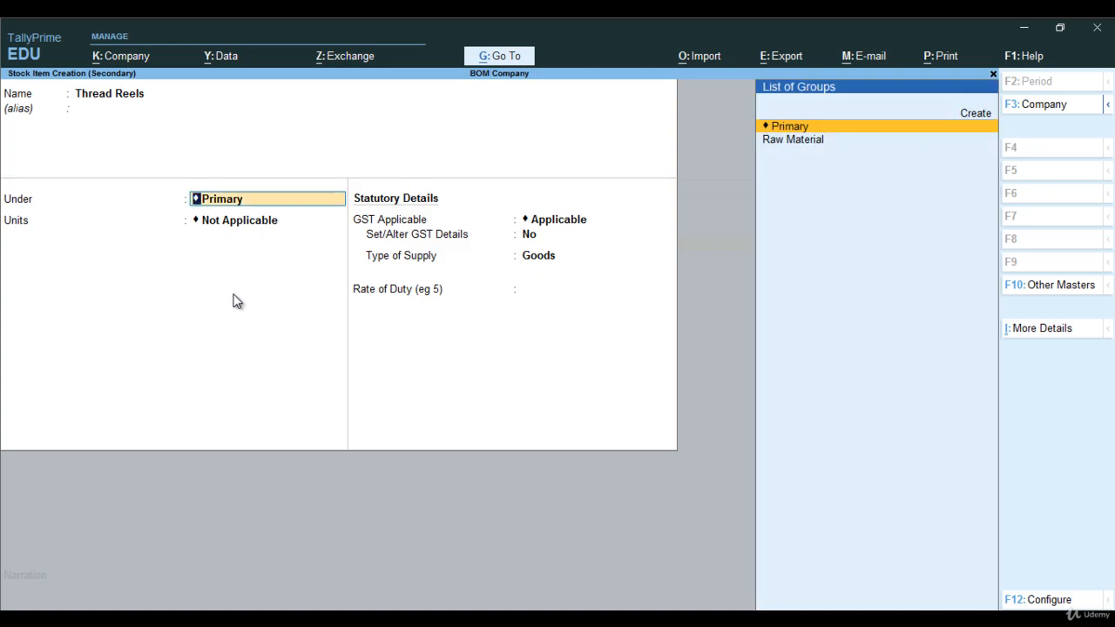
pyautogui.press('Down')
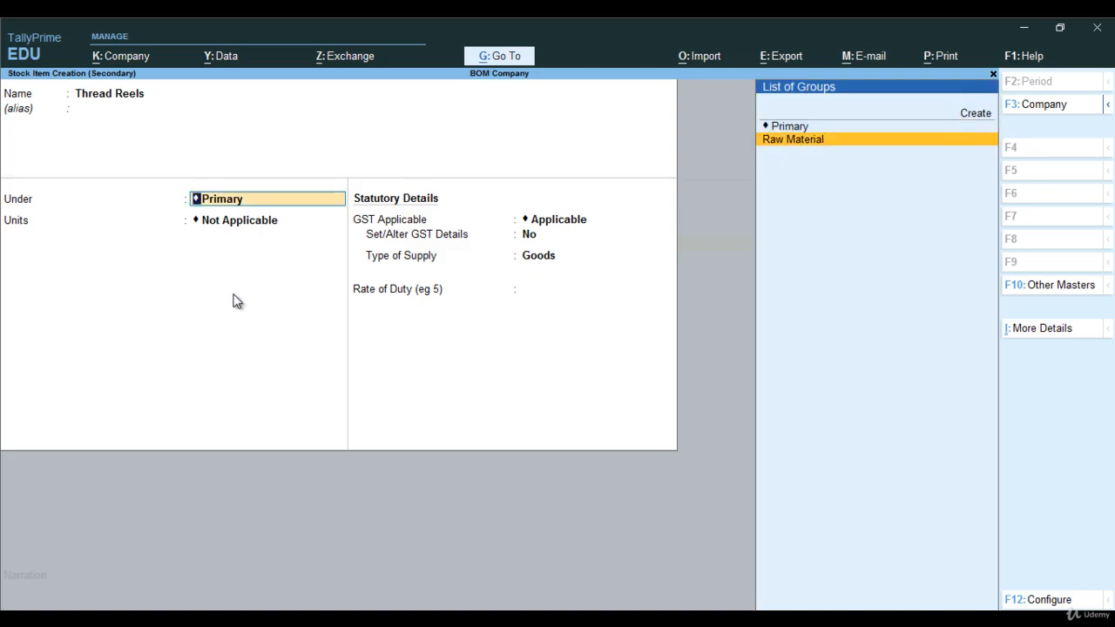
pyautogui.press('Return')
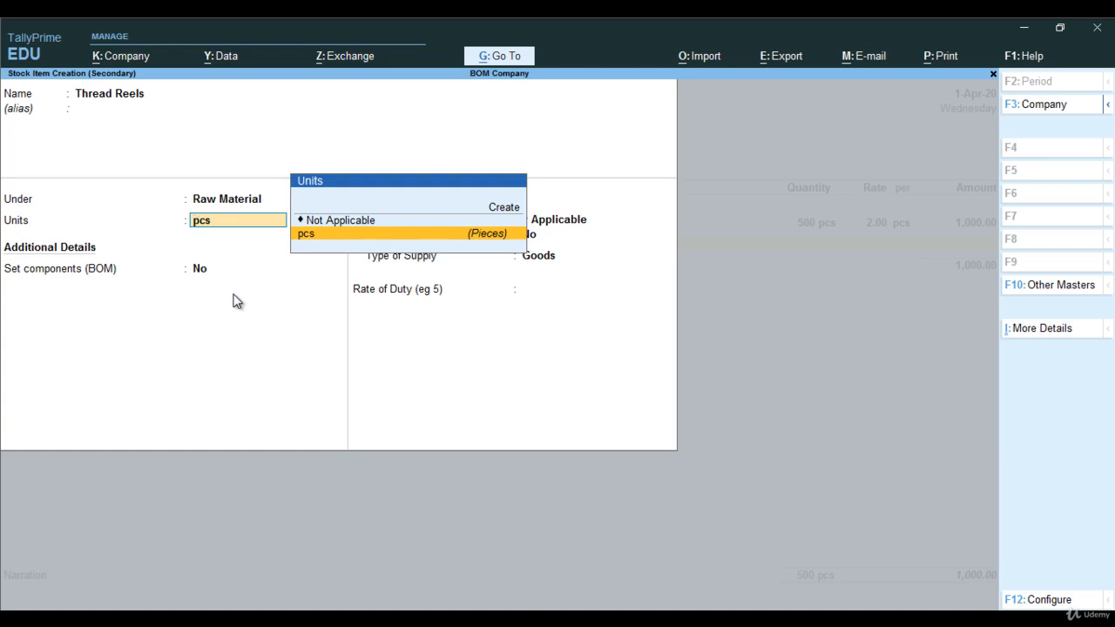
# Create a simple unit reels with no formal name, quantity code PCS-PIECES and 0 decimal places, and assign it to Thread Reels.
pyautogui.hotkey('alt', 'c')
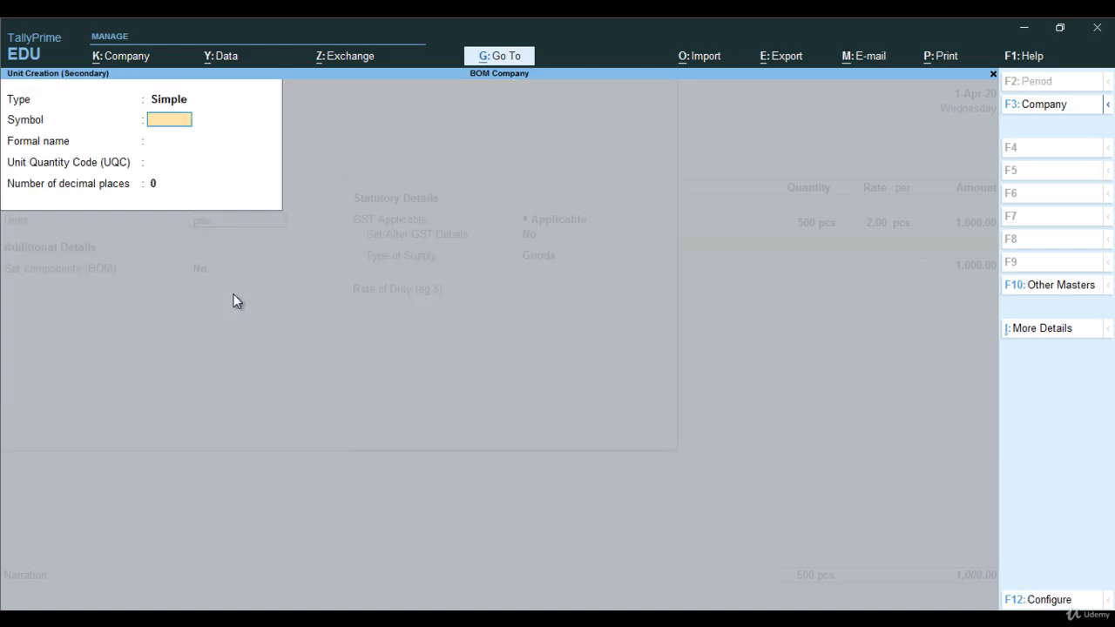
pyautogui.write('reels')
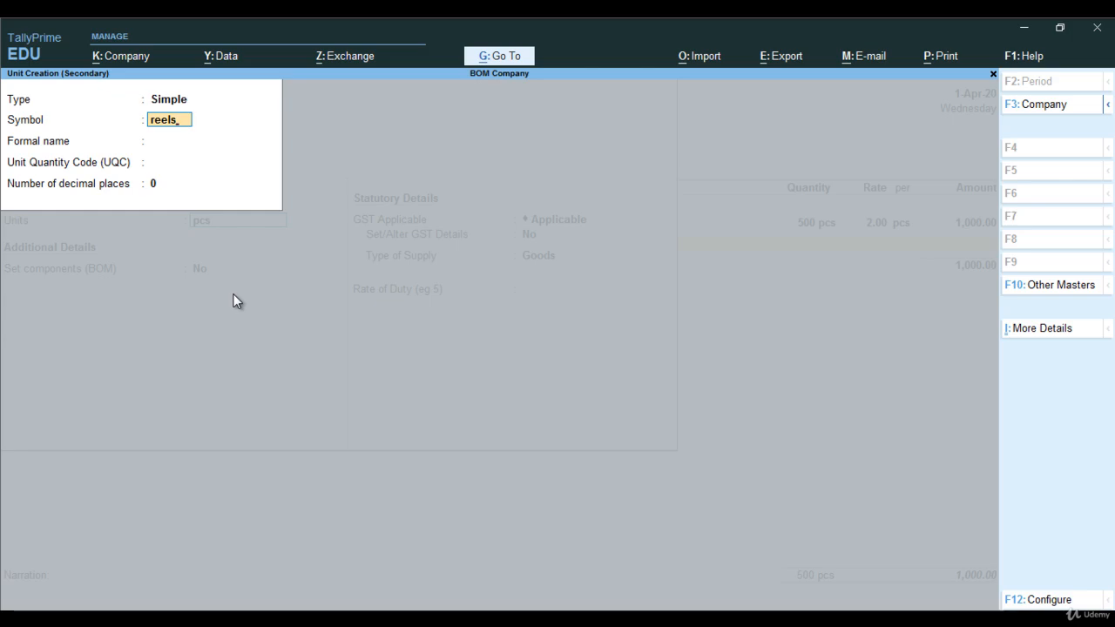
pyautogui.press('Return')
pyautogui.press('BackSpace')
pyautogui.press('Return')
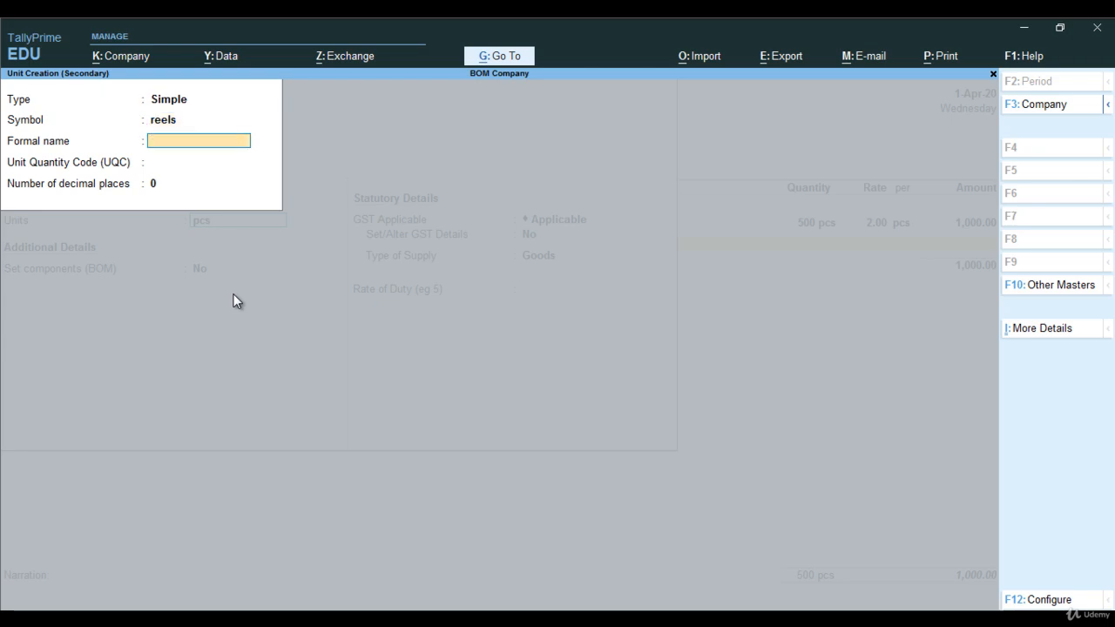
pyautogui.press('Return')
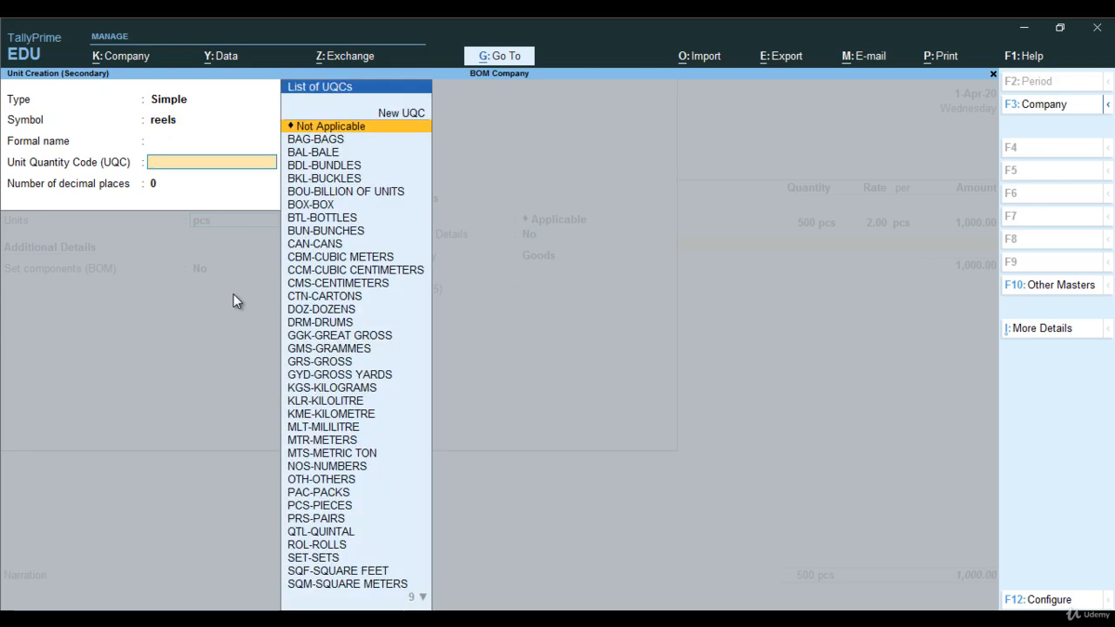
pyautogui.write('pcs')
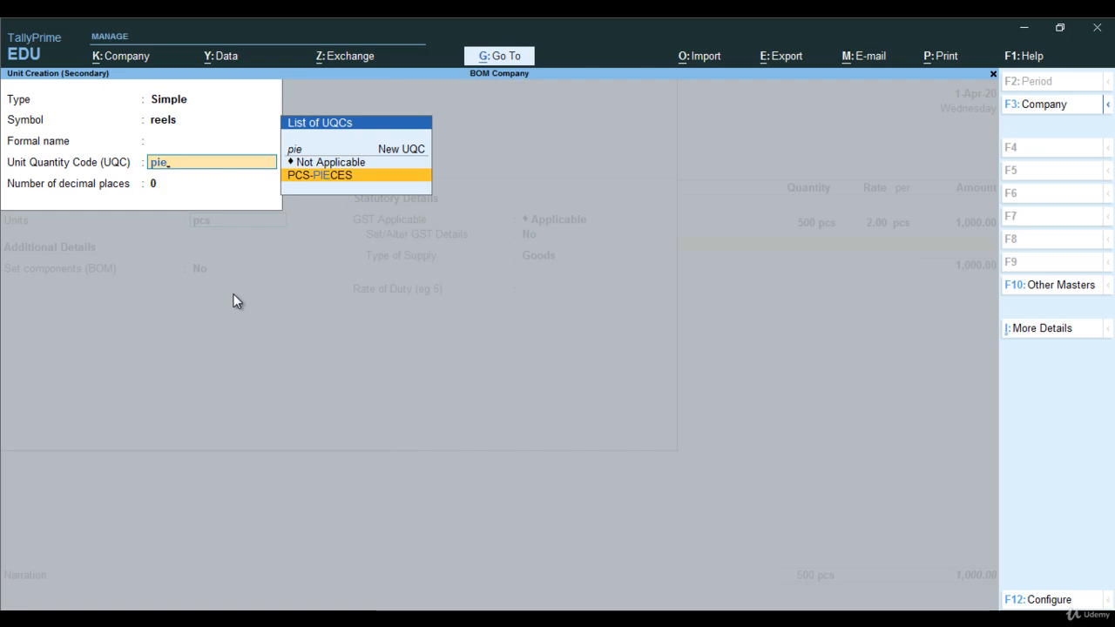
pyautogui.press('Return')
pyautogui.press('Return')
pyautogui.press('Return')
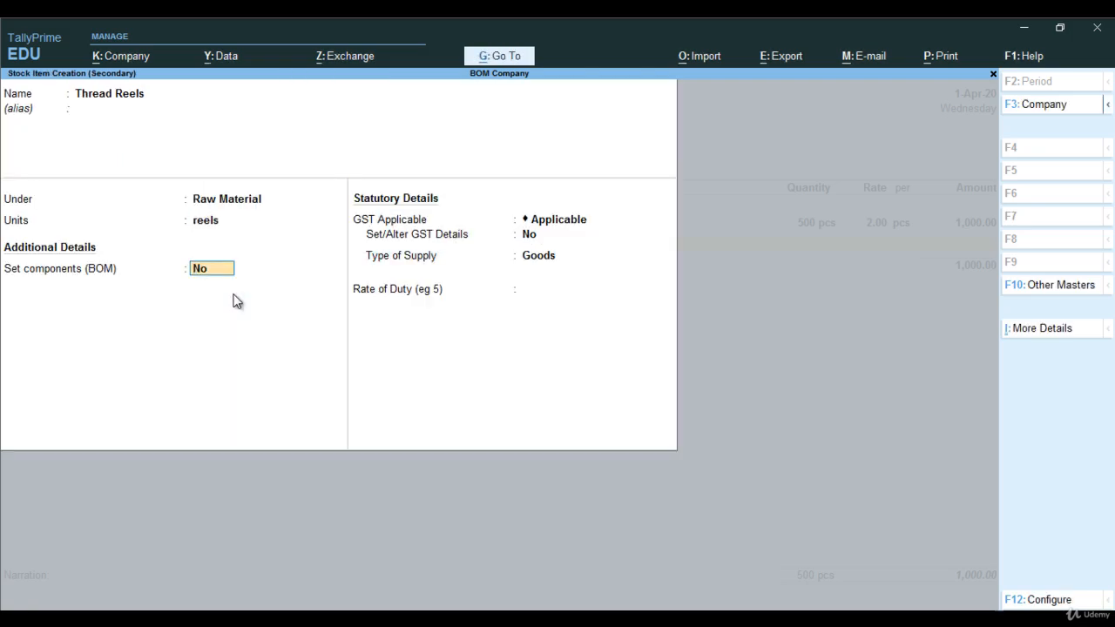
# Keep Thread Reels without BOM components and with GST applicable, and choose Yes for setting its GST details.
pyautogui.press('Return')
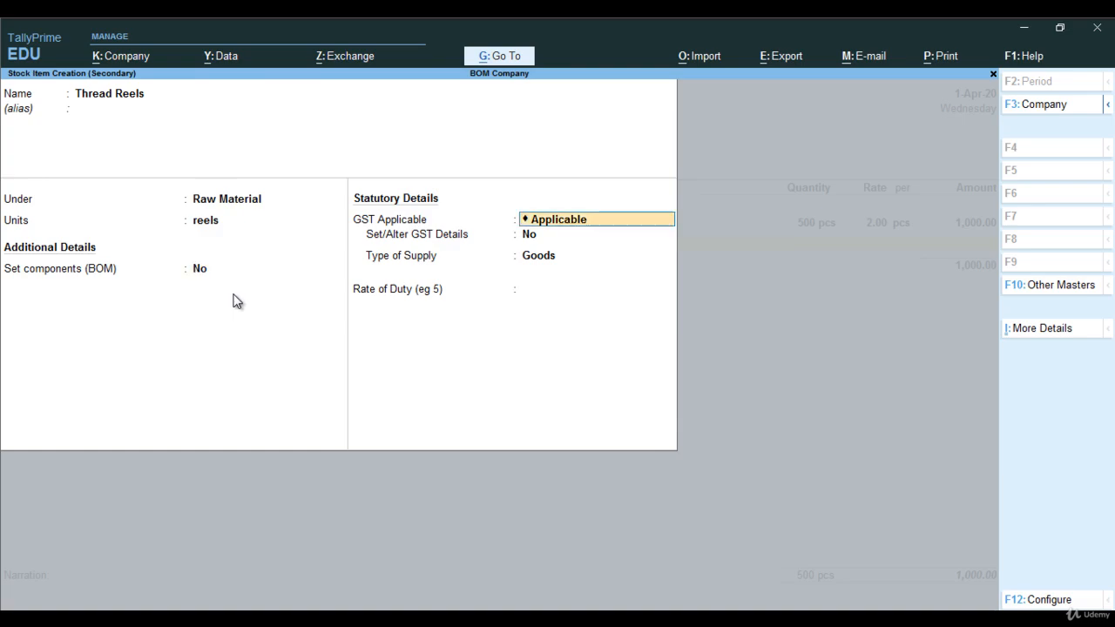
pyautogui.press('Return')
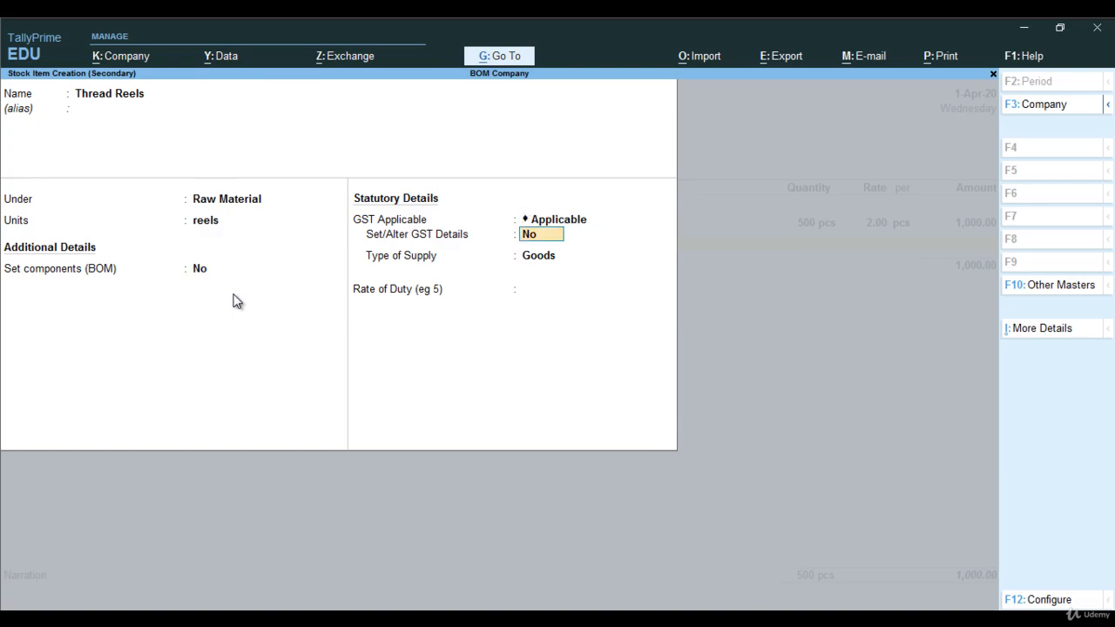
pyautogui.write('y')
pyautogui.press('Return')
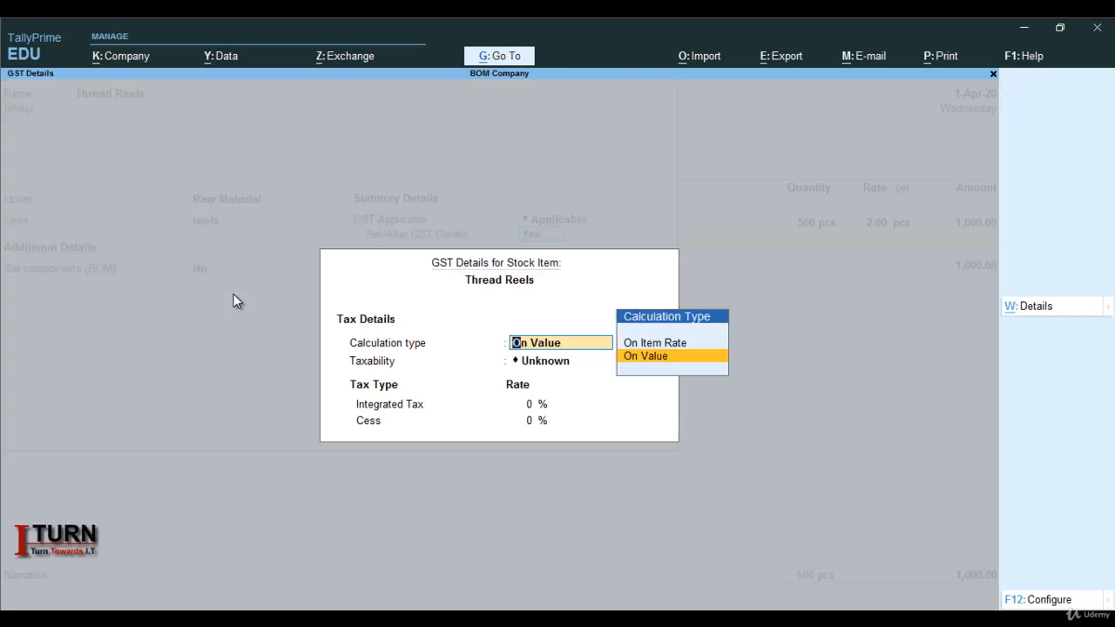
# Set Thread Reels' GST calculation type to On Value, taxability to Taxable, integrated tax to 18% and cess to 0%.
pyautogui.press('Return')
pyautogui.press('Down')
pyautogui.press('Down')
pyautogui.press('Down')
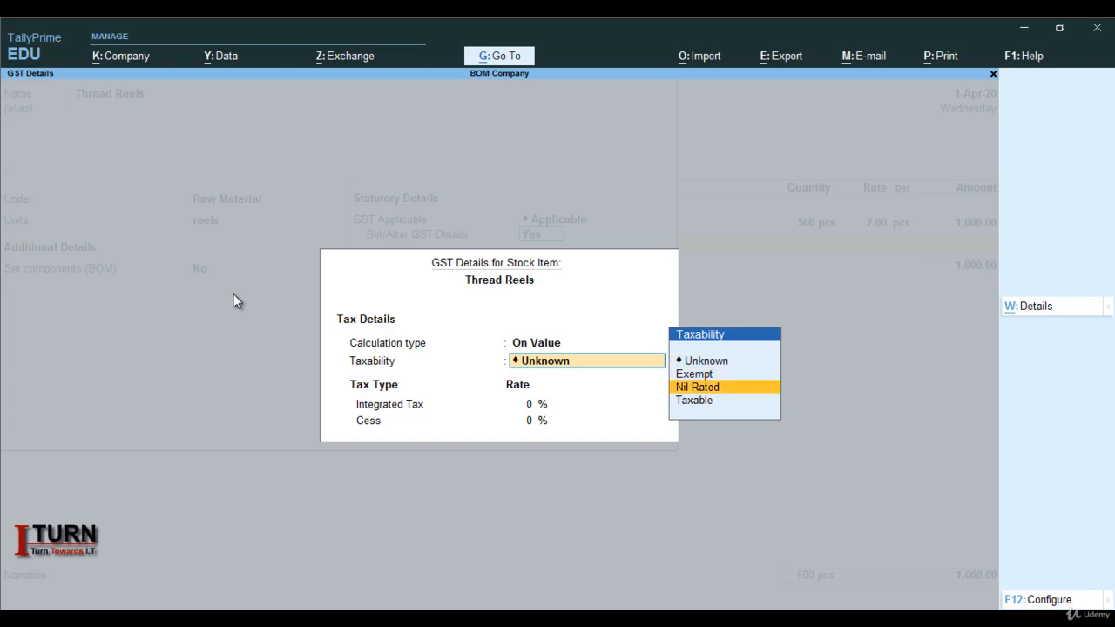
pyautogui.press('Return')
pyautogui.write('18')
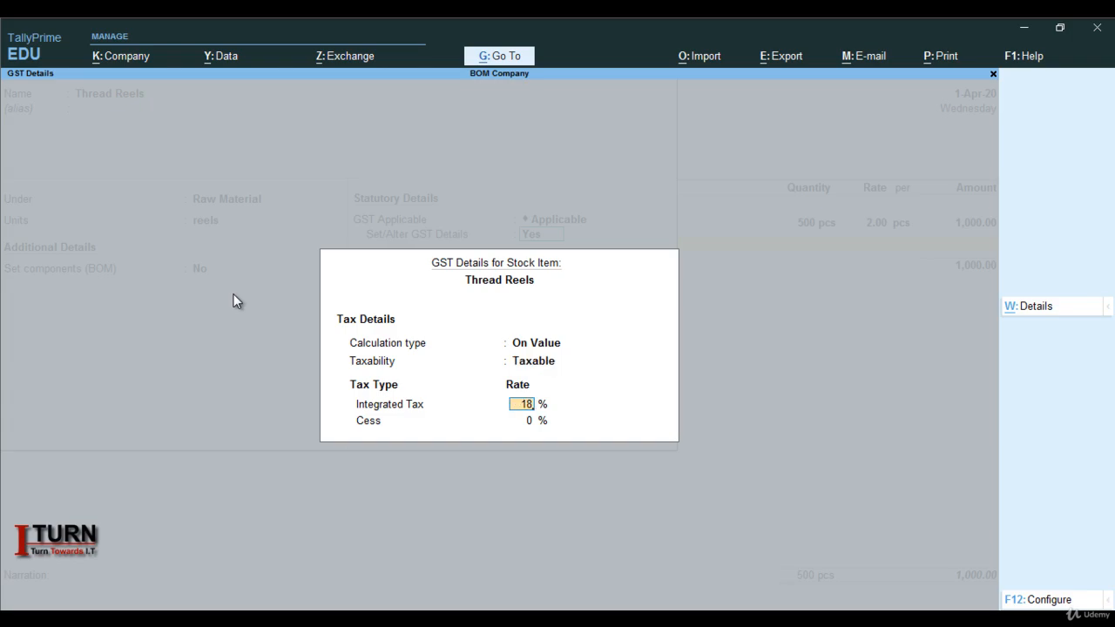
pyautogui.press('Return')
# Keep Thread Reels' type of supply as Goods, leave its rate of duty blank, and save the stock item.
pyautogui.press('Return')
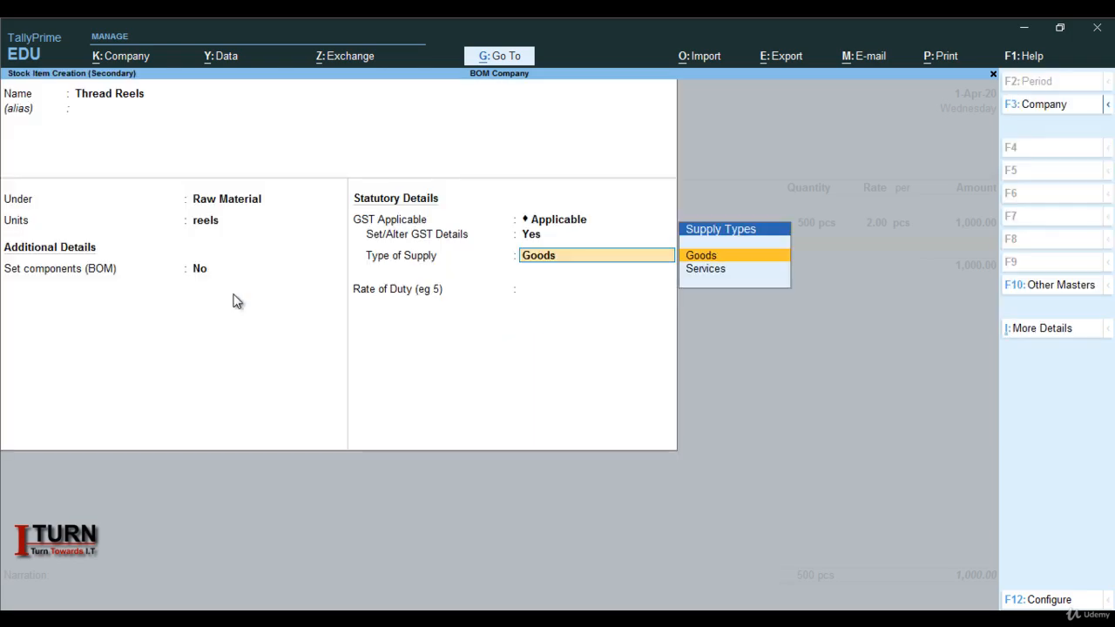
pyautogui.press('Return')
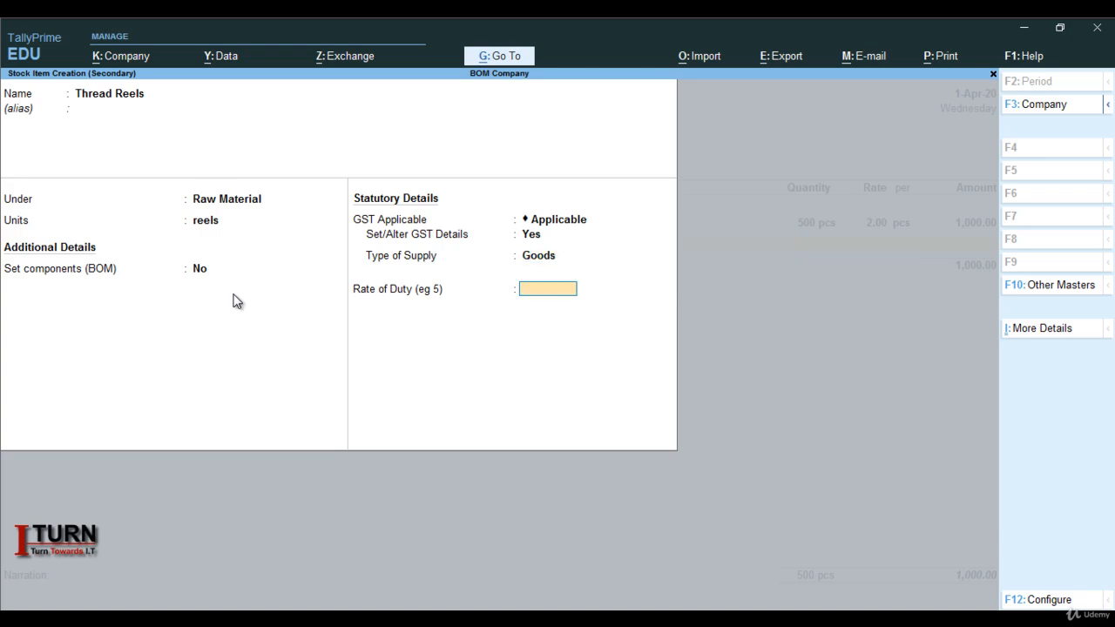
pyautogui.press('Return')
pyautogui.press('Return')
pyautogui.press('Return')
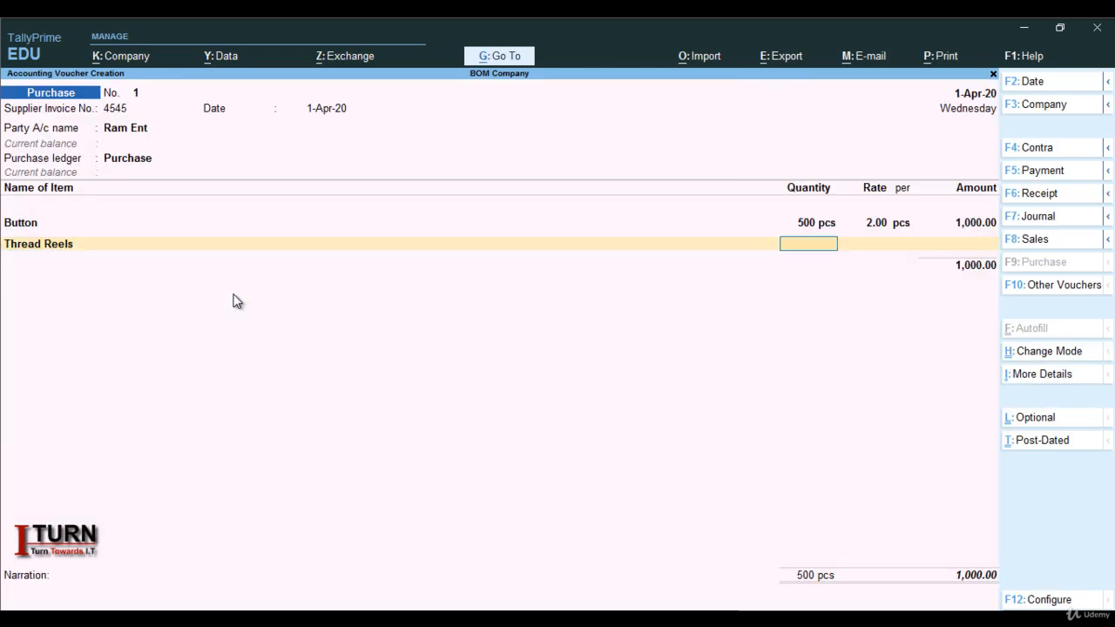
# Enter the Thread Reels line with a quantity of 200 reels at a rate of 30 per reels.
pyautogui.write('200')
pyautogui.press('Return')
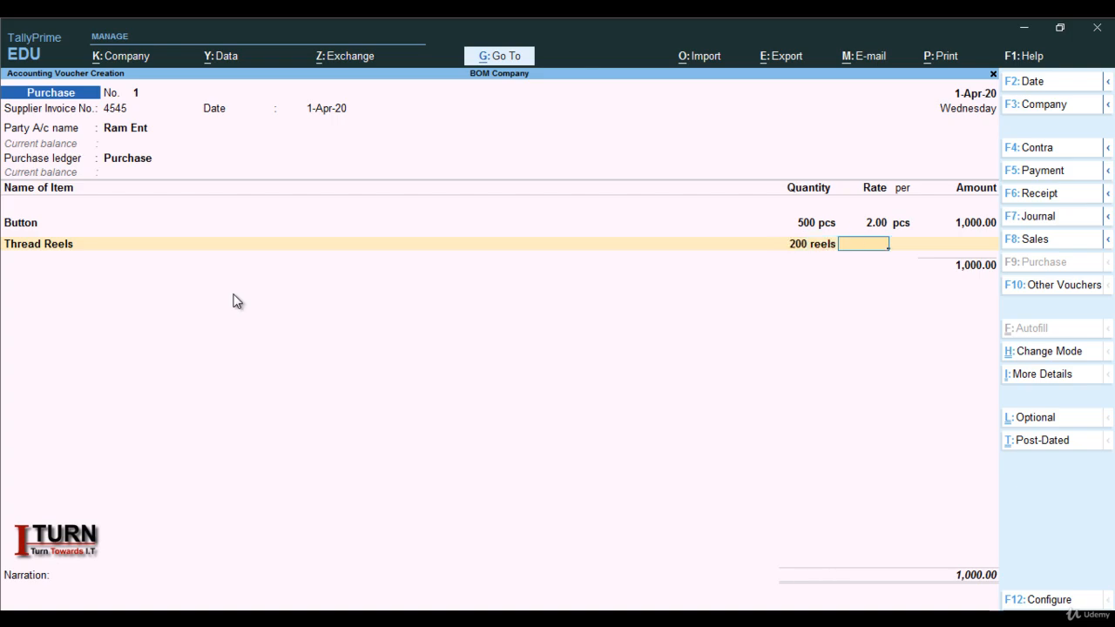
pyautogui.write('30')
pyautogui.press('Return')
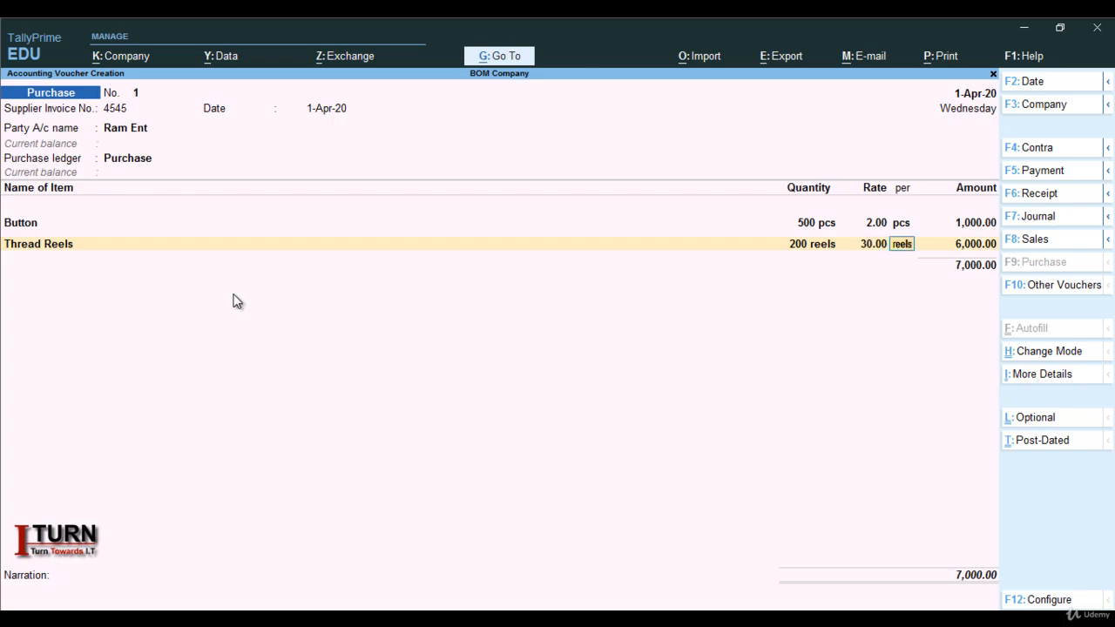
pyautogui.press('Return')
pyautogui.press('Return')
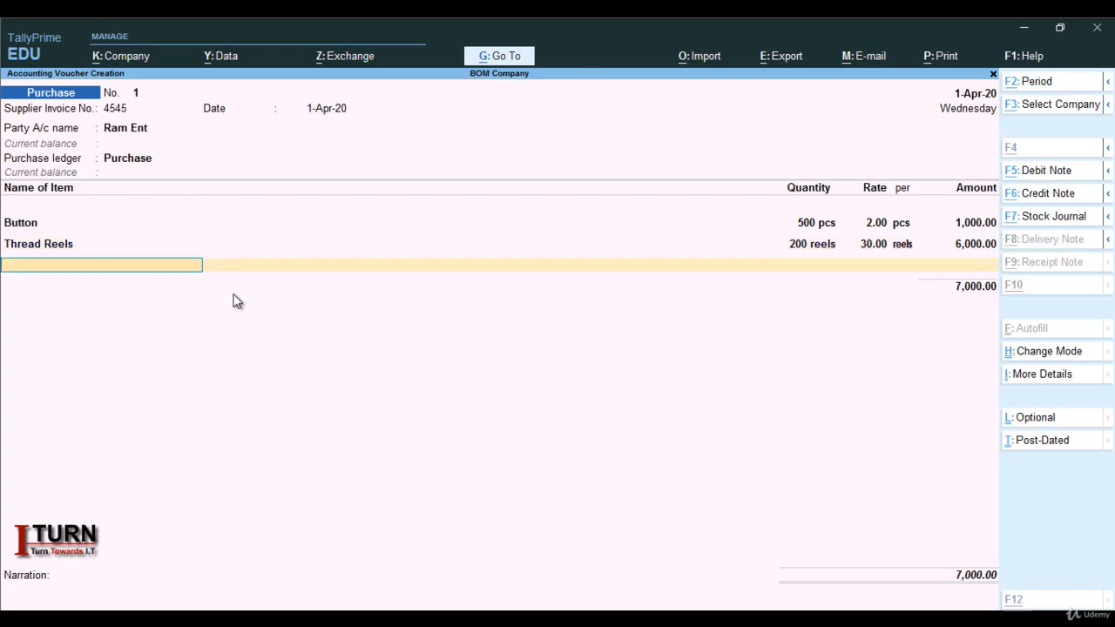
# Start a third stock item named Cotton under the Raw Material group, leaving the alias blank.
pyautogui.hotkey('alt', 'c')
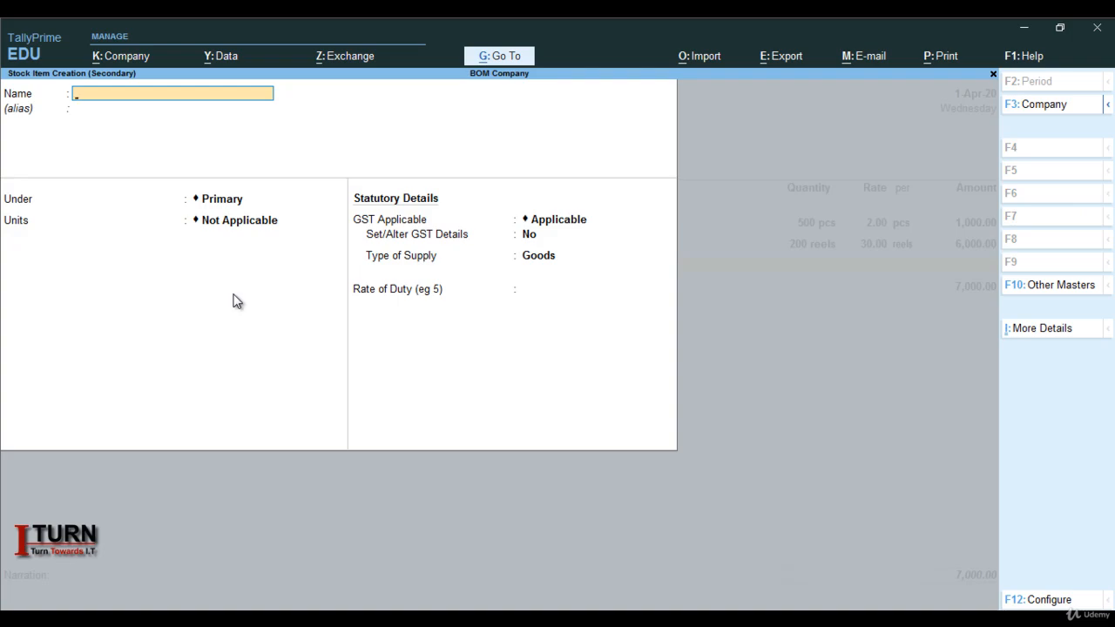
pyautogui.write('Cotton')
pyautogui.press('Return')
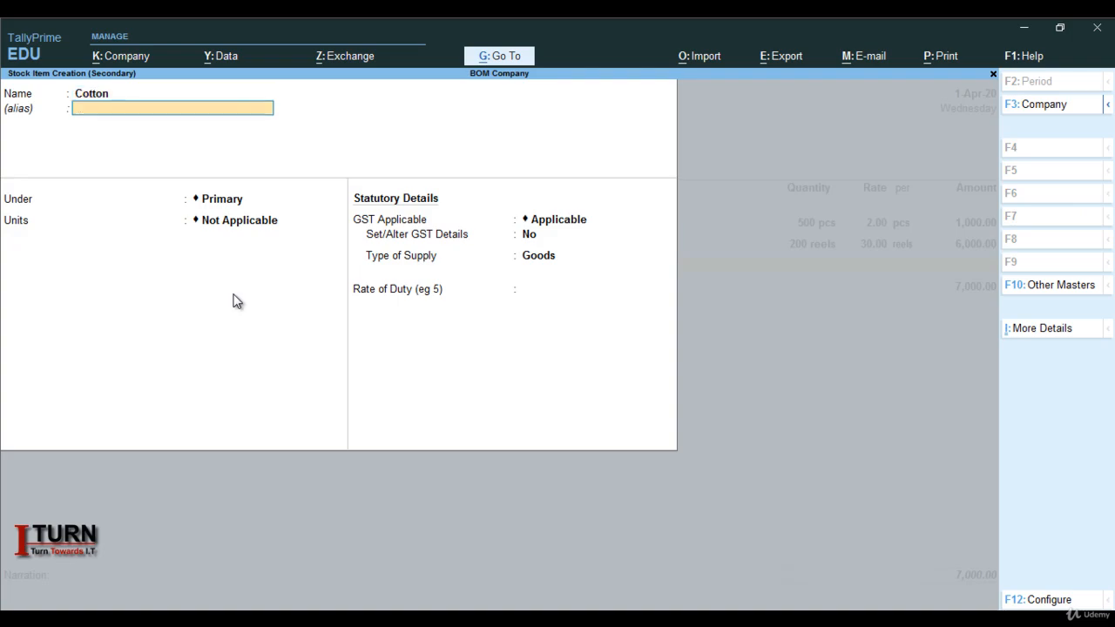
pyautogui.press('Return')
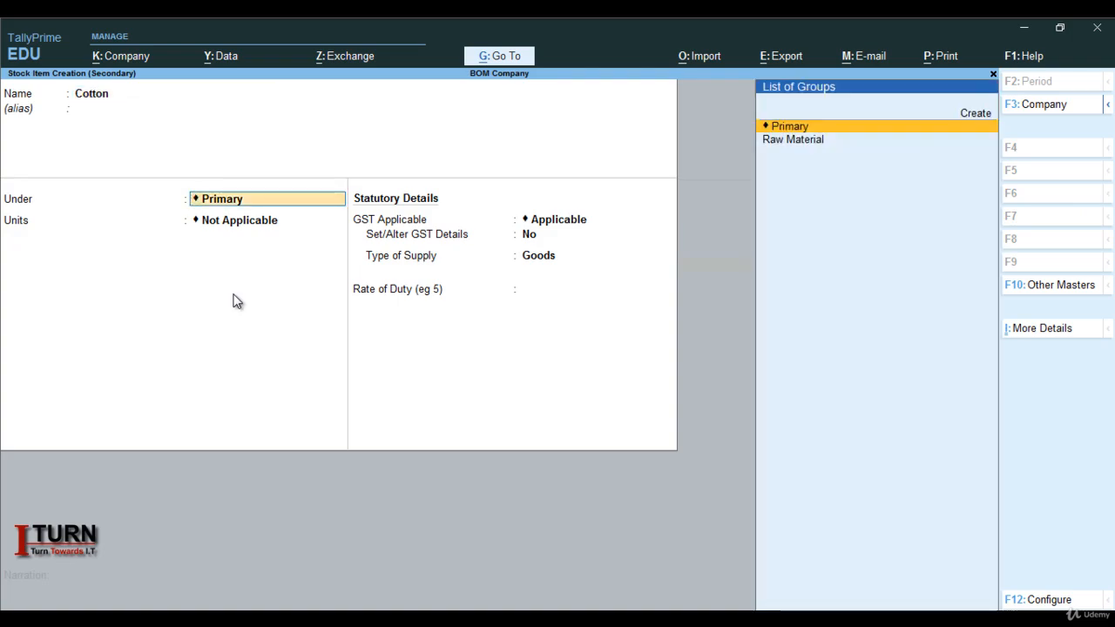
pyautogui.press('Down')
pyautogui.press('Return')
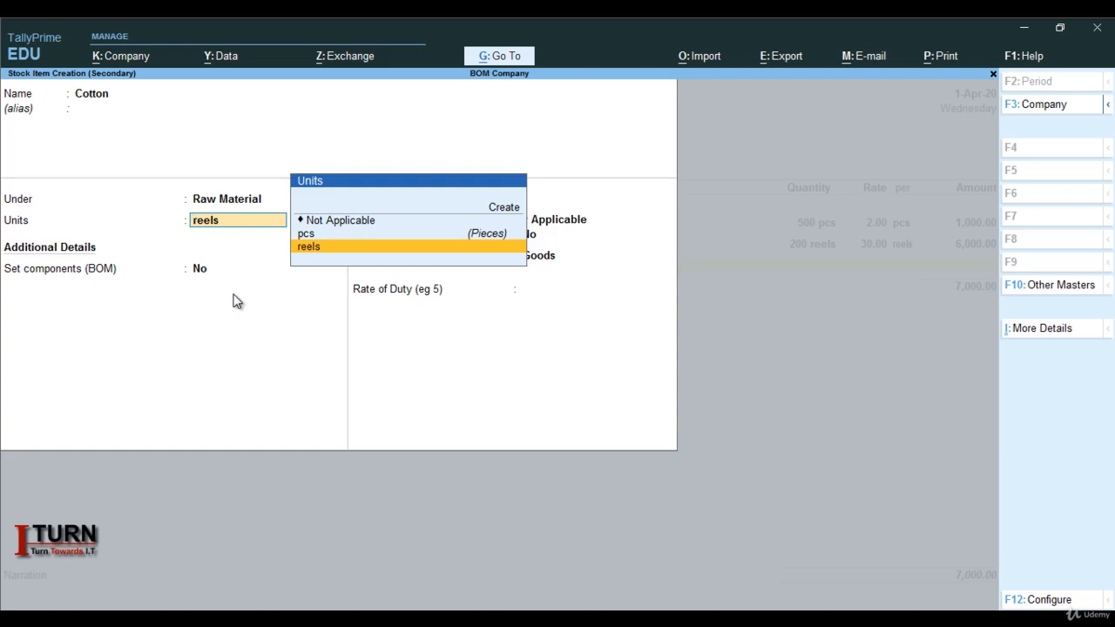
# Create a simple unit mtr with no formal name, quantity code MTR-METERS and 0 decimal places, and assign it to Cotton.
pyautogui.hotkey('alt', 'c')
pyautogui.write('m')
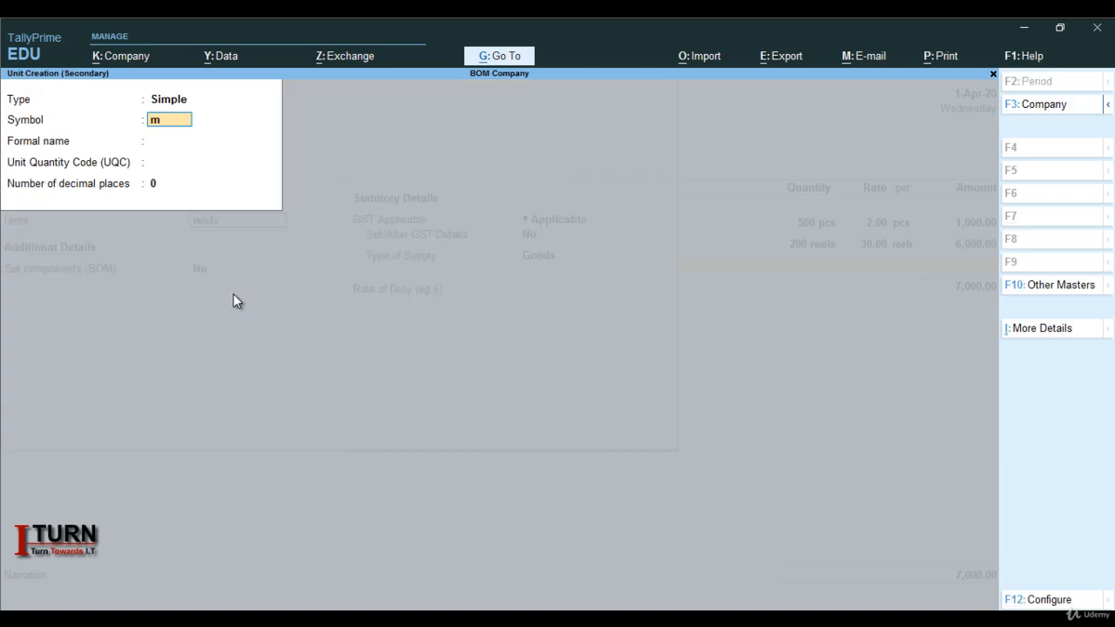
pyautogui.press('Return')
pyautogui.press('Return')
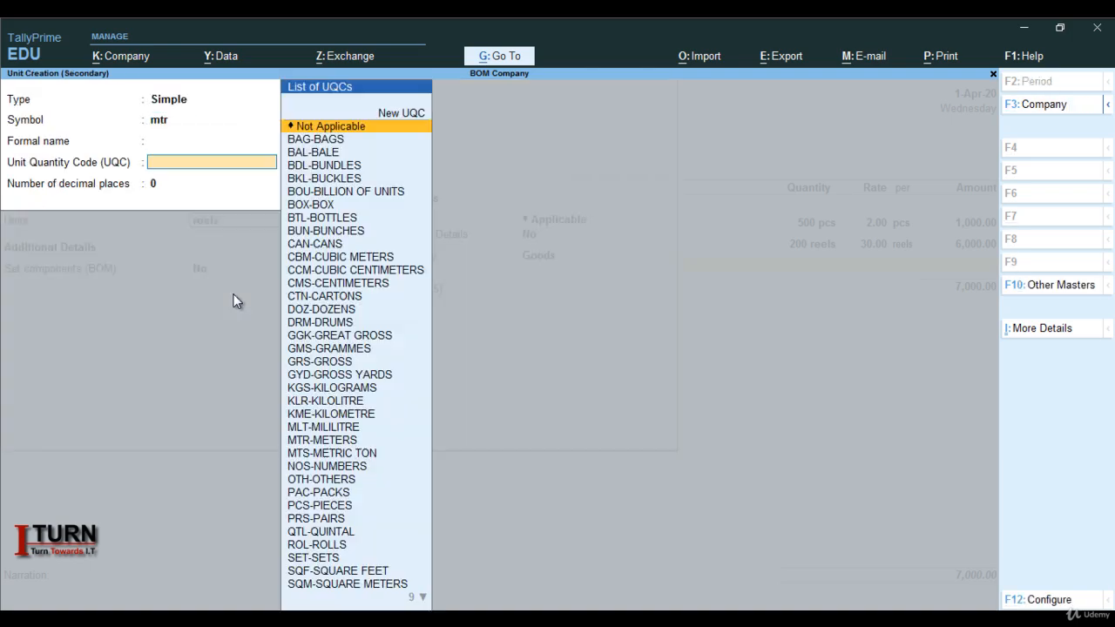
pyautogui.write('me')
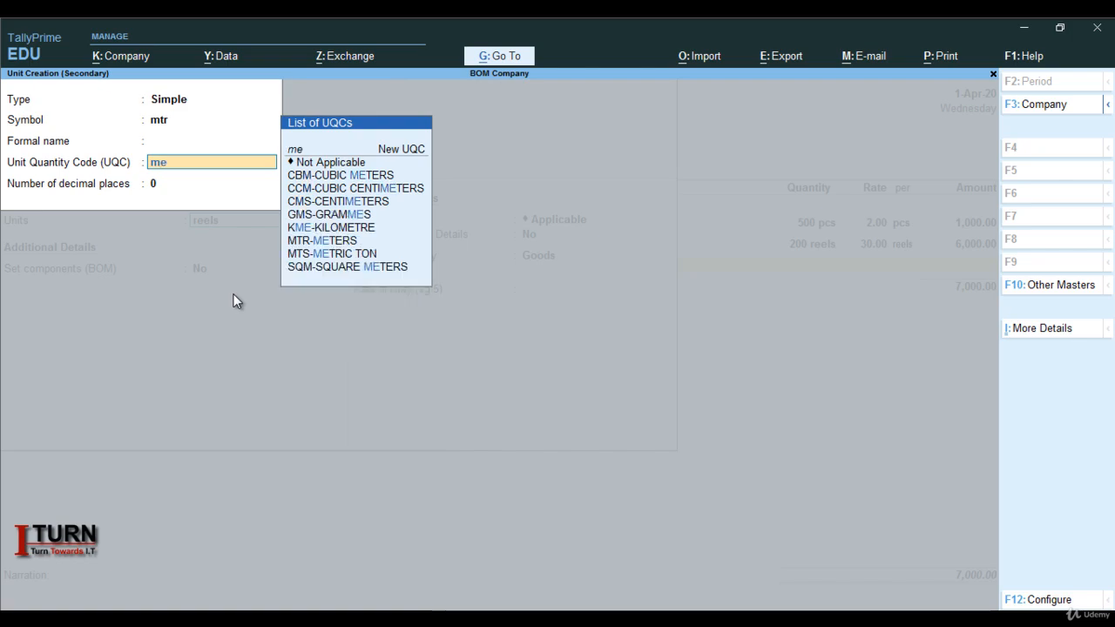
pyautogui.press('Down')
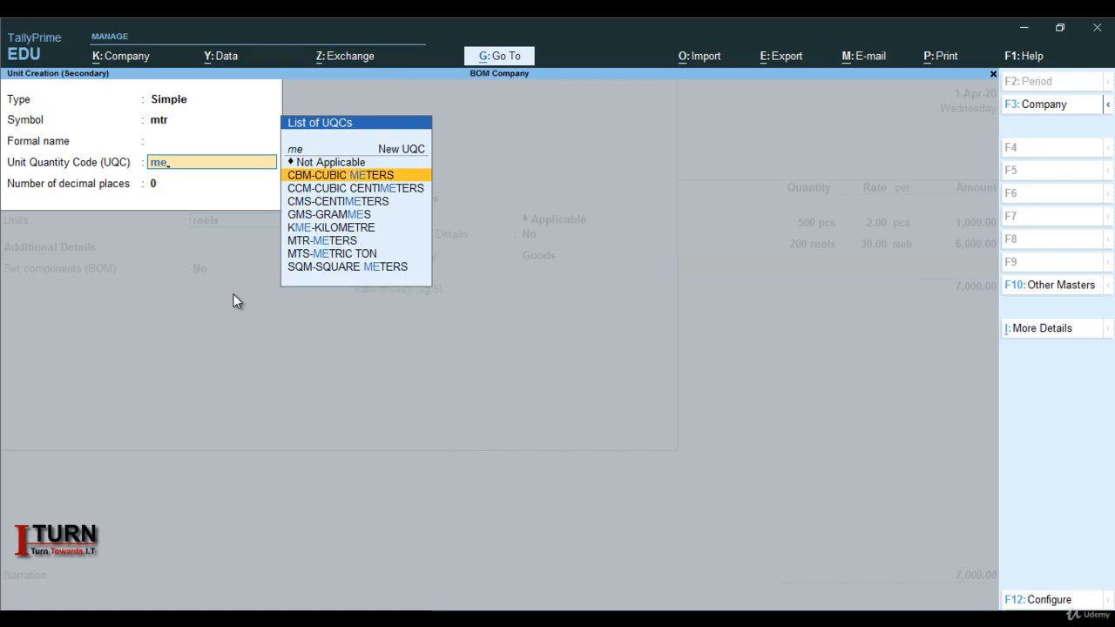
pyautogui.press('Down')
pyautogui.press('Down')
pyautogui.press('Down')
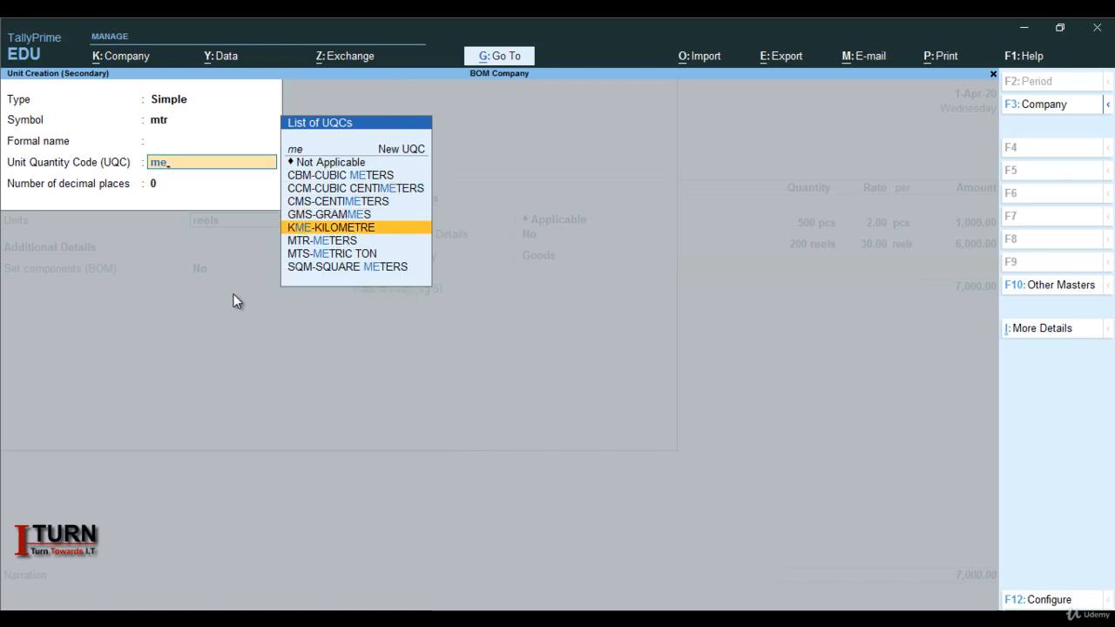
pyautogui.press('Return')
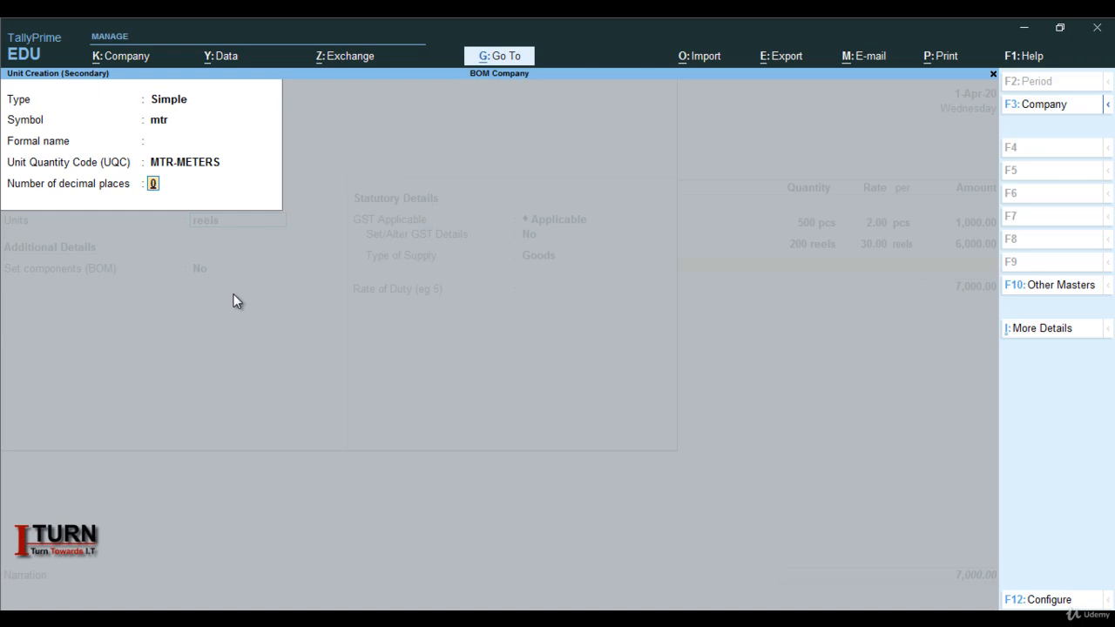
pyautogui.press('Return')
# Keep Cotton without BOM components and with GST applicable, and choose Yes for setting its GST details.
pyautogui.press('Return')
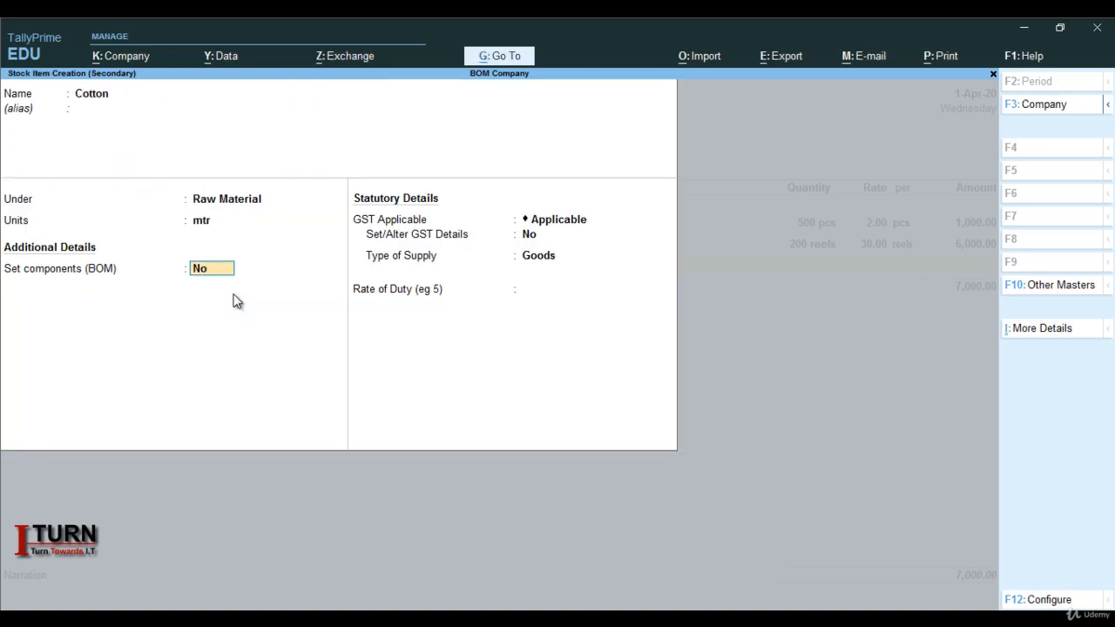
pyautogui.press('Return')
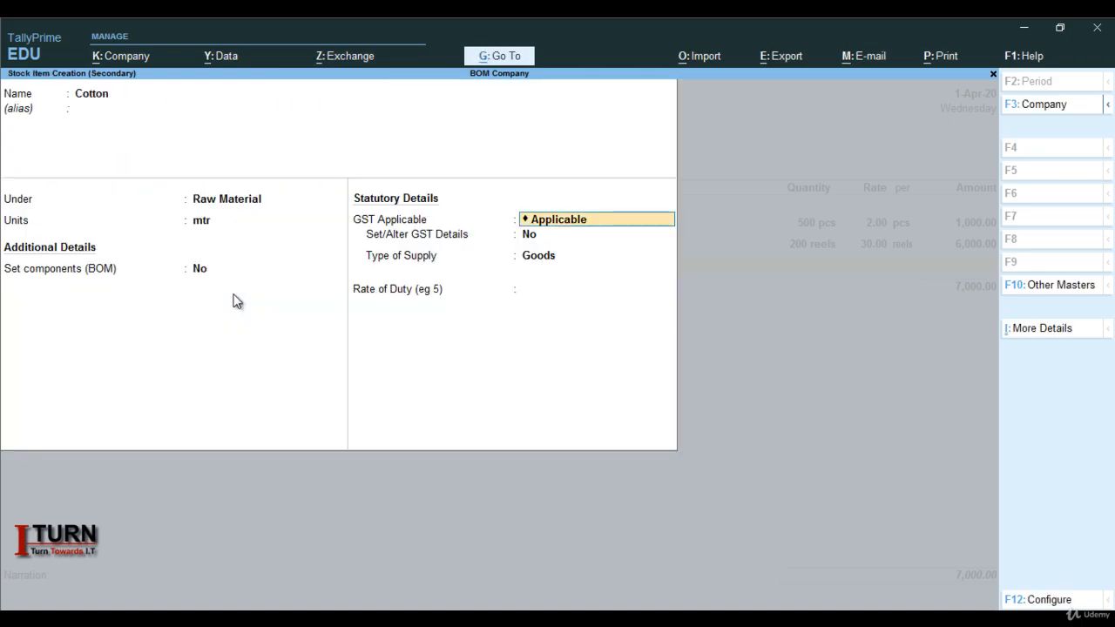
pyautogui.press('Return')
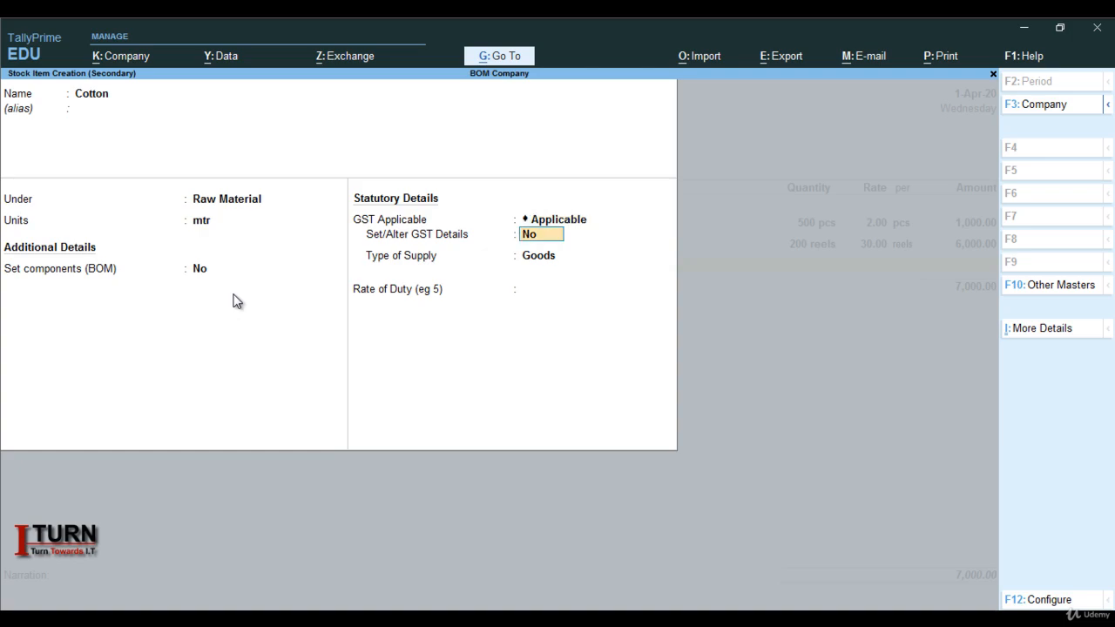
pyautogui.press('y')
# Set Cotton's GST calculation type to On Value, taxability to Taxable, integrated tax to 18% and cess to 0%.
pyautogui.press('Return')
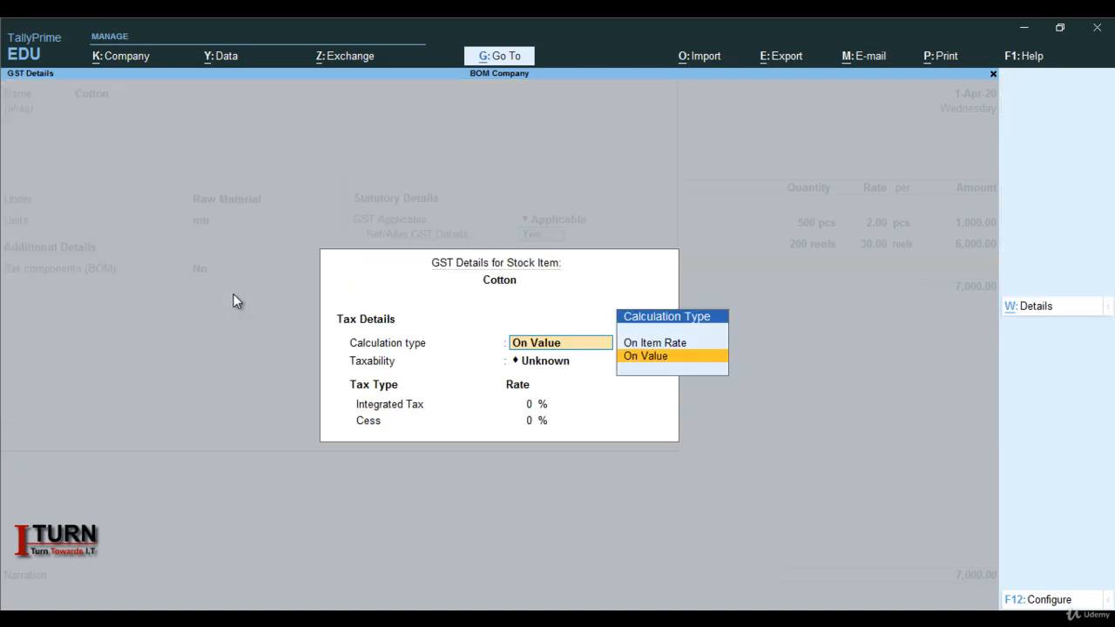
pyautogui.press('Return')
pyautogui.press('Down')
pyautogui.press('Down')
pyautogui.press('Down')
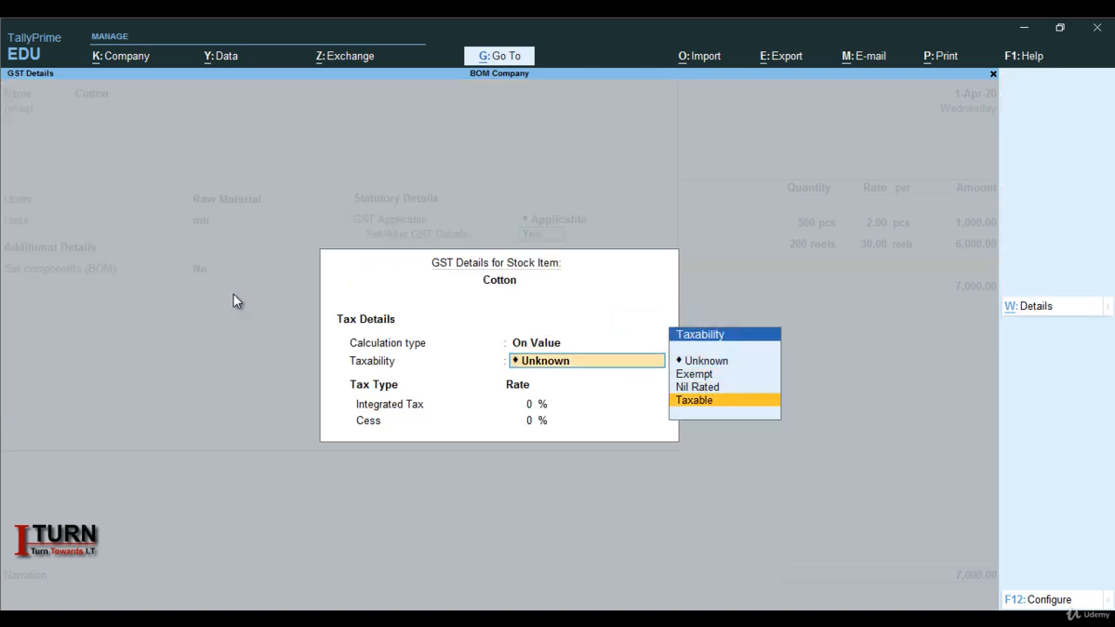
pyautogui.press('Return')
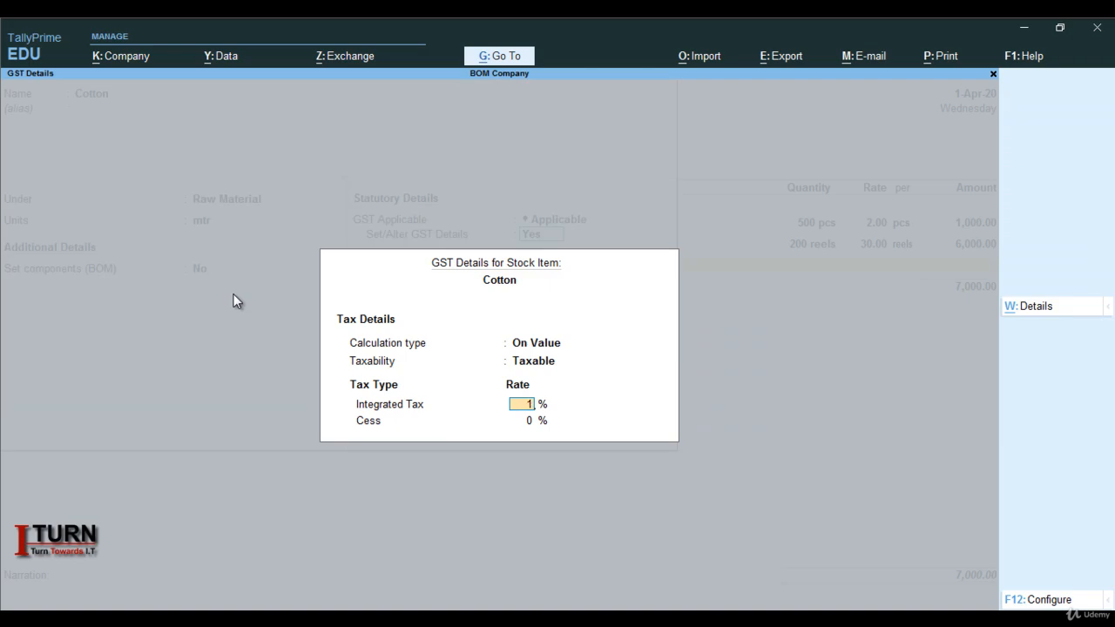
pyautogui.write('18')
pyautogui.press('Return')
# Keep Cotton's type of supply as Goods, leave its rate of duty blank, and save the stock item.
pyautogui.press('Return')
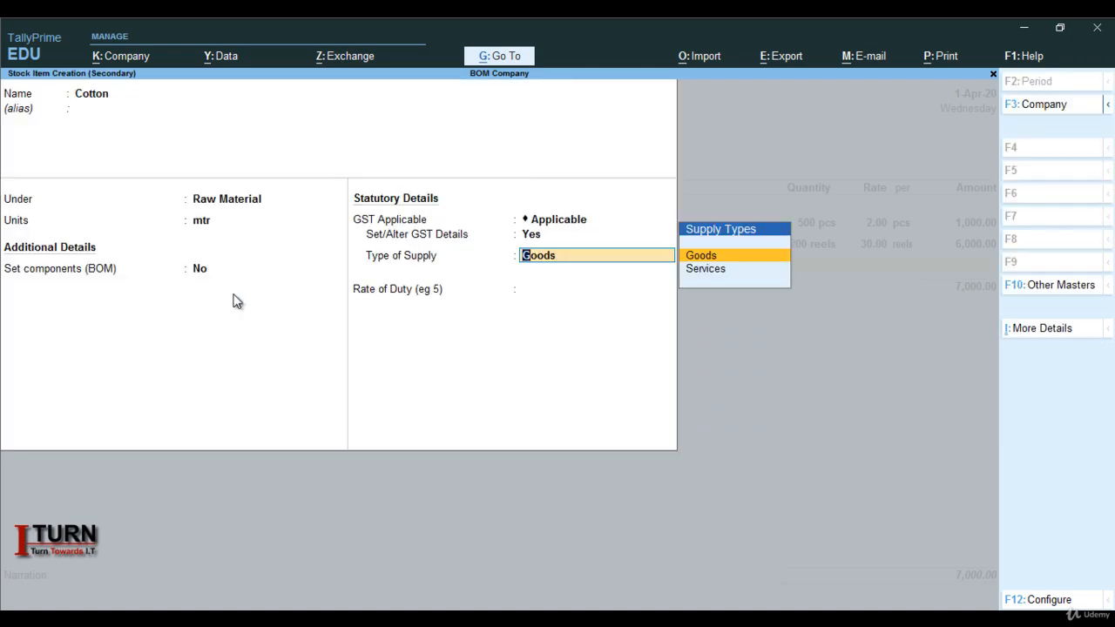
pyautogui.press('Return')
pyautogui.press('Return')
pyautogui.press('Return')
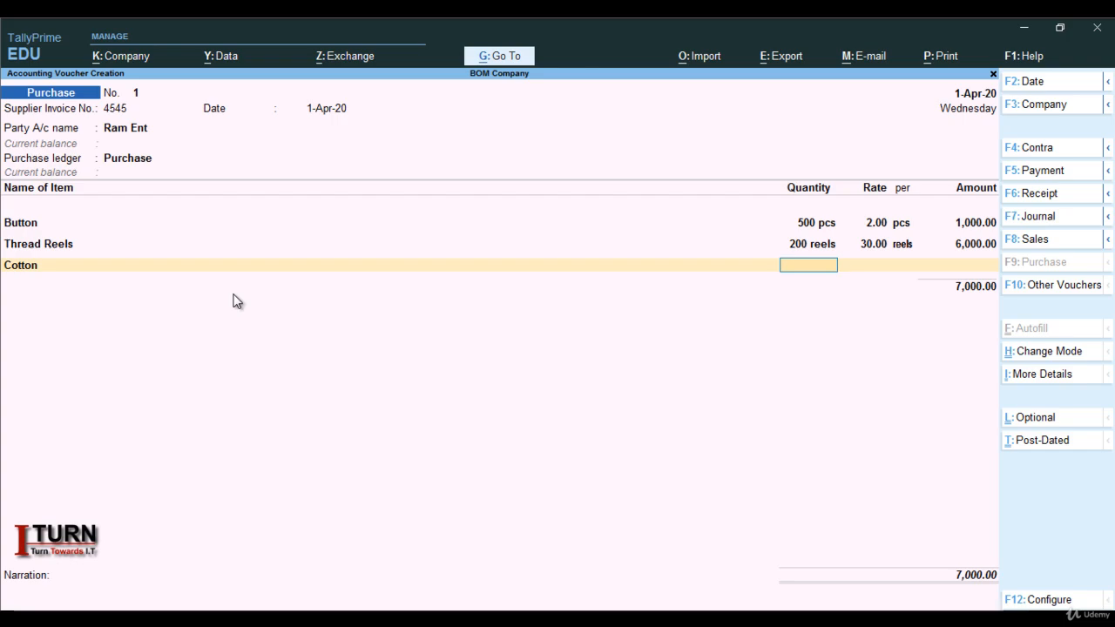
# Enter 400 mtr of Cotton at a rate of 70.00 per mtr and end the invoice's item list.
pyautogui.write('400')
pyautogui.press('Return')
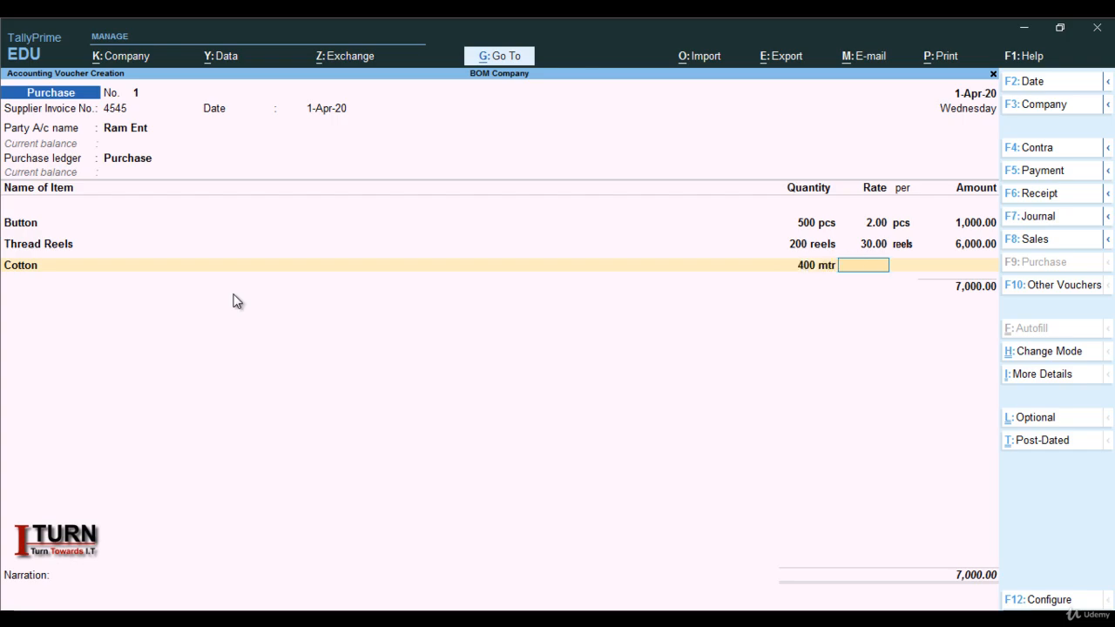
pyautogui.write('70')
pyautogui.press('Return')
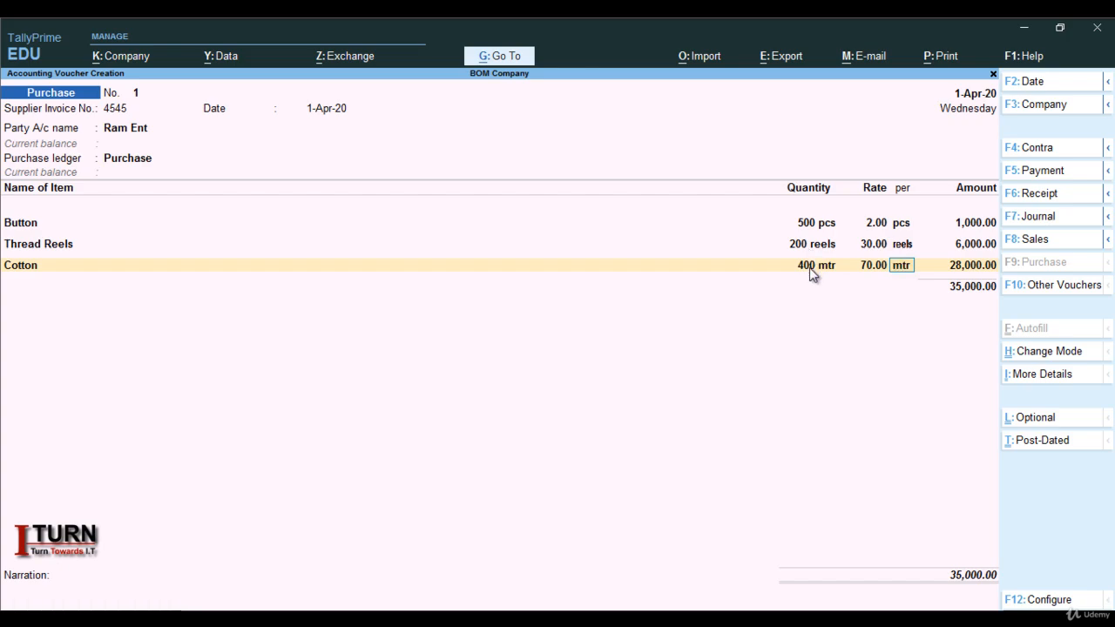
pyautogui.press('Return')
pyautogui.press('Return')
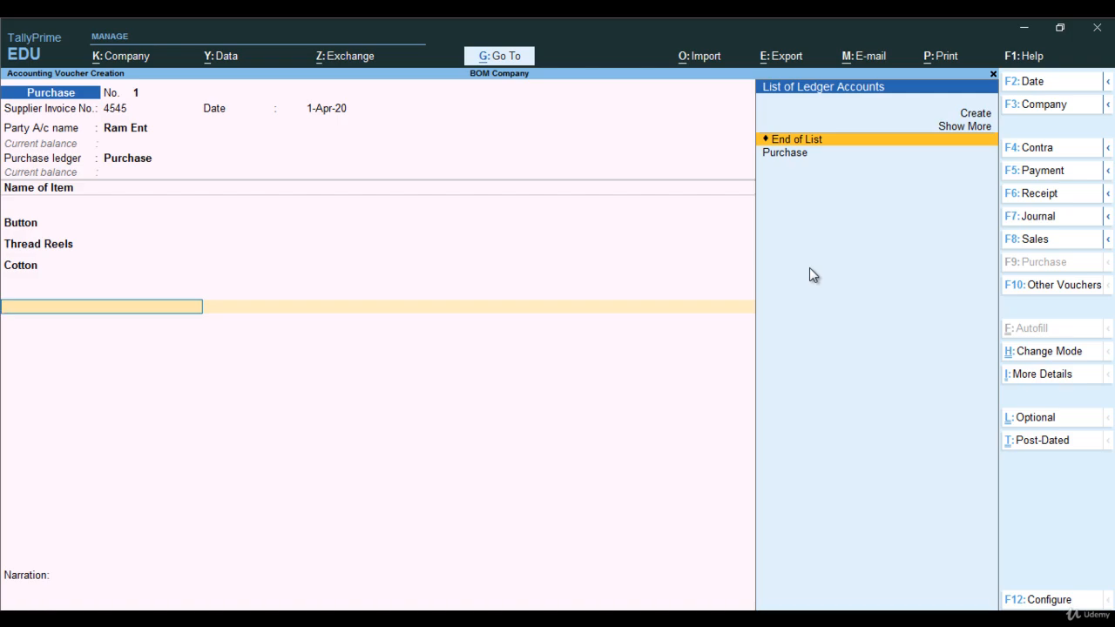
# Start a new ledger CGST under Duties & Taxes with GST as its duty type and Central Tax as its tax type.
pyautogui.hotkey('alt', 'c')
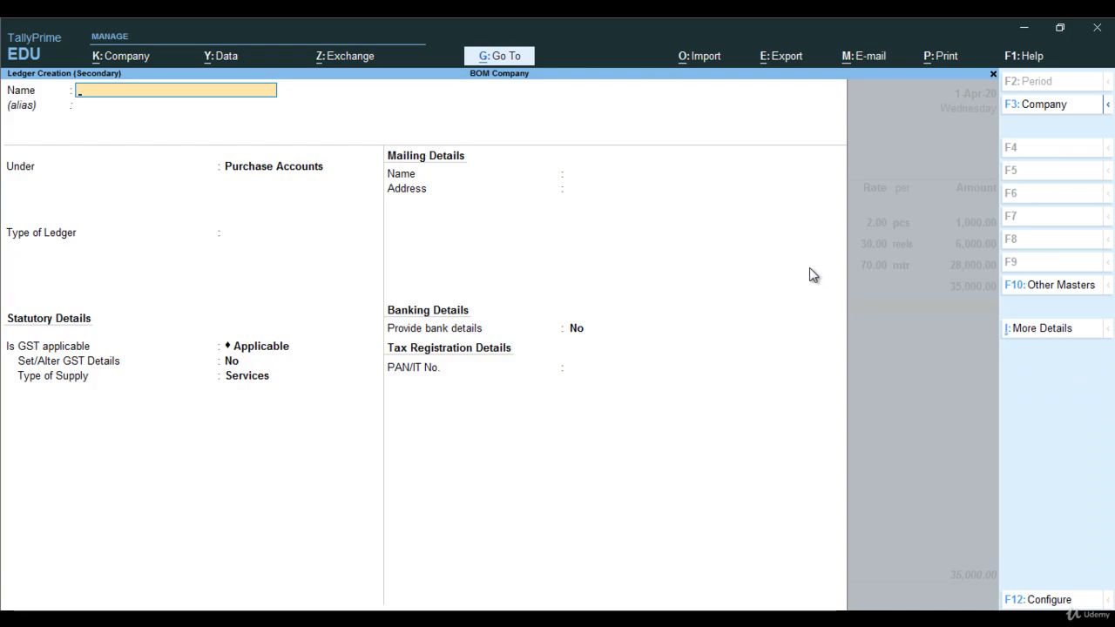
pyautogui.write('CGST')
pyautogui.press('Return')
pyautogui.write('DU')
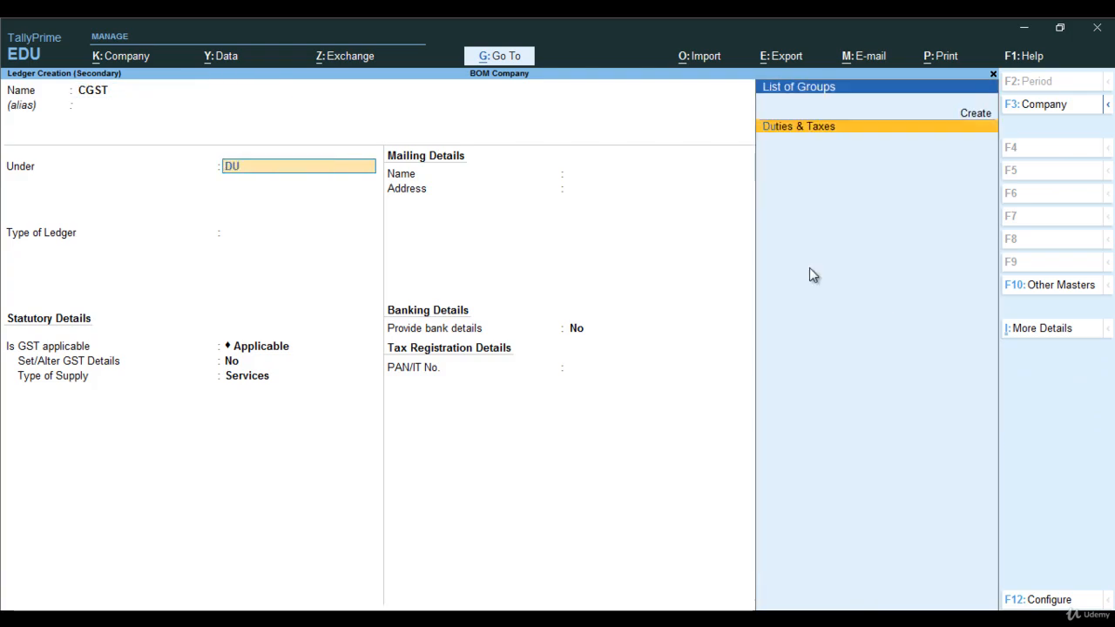
pyautogui.press('Return')
pyautogui.press('Up')
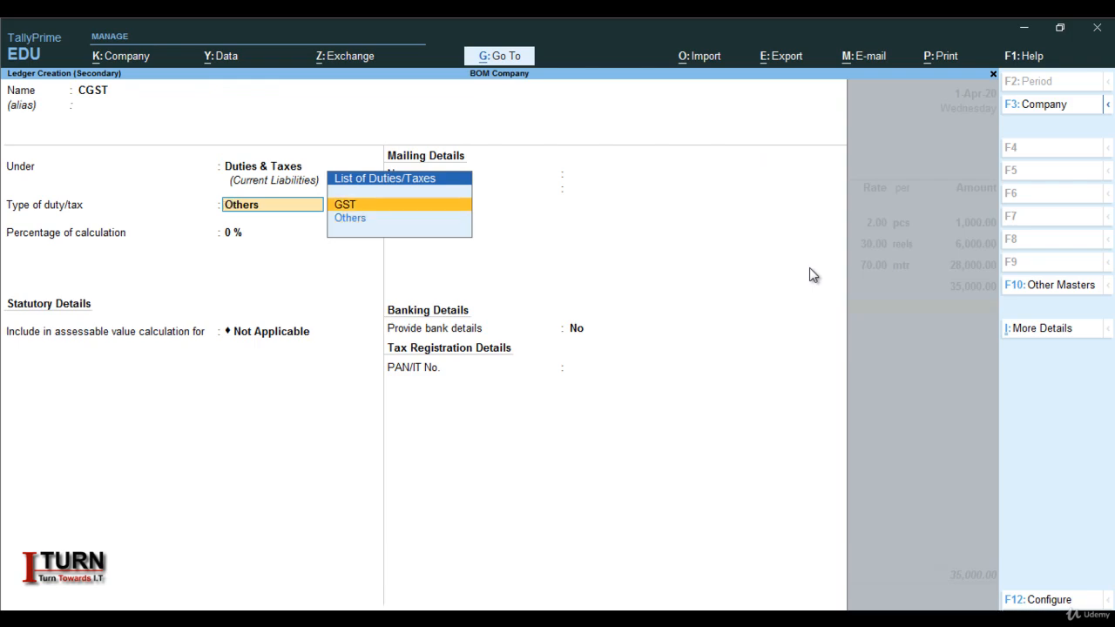
pyautogui.press('Return')
# Keep CGST at 0% calculation, rounding Not Applicable and no bank details, then save it and add it to the invoice without a description.
pyautogui.press('Return')
pyautogui.press('Return')
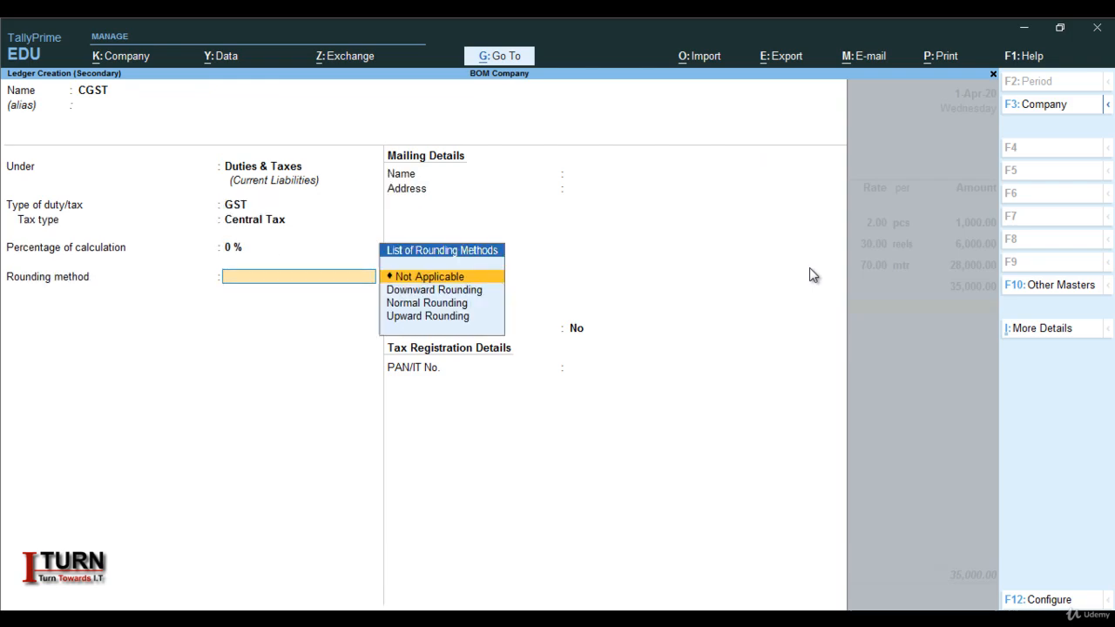
pyautogui.press('Return')
pyautogui.press('Return')
pyautogui.press('Return')
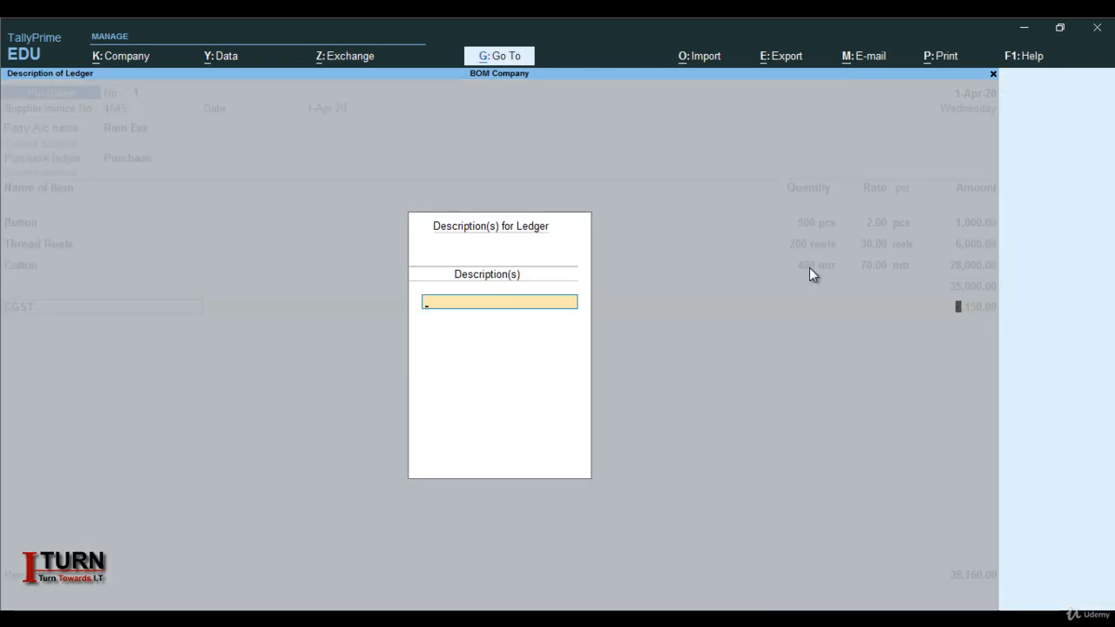
pyautogui.press('Return')
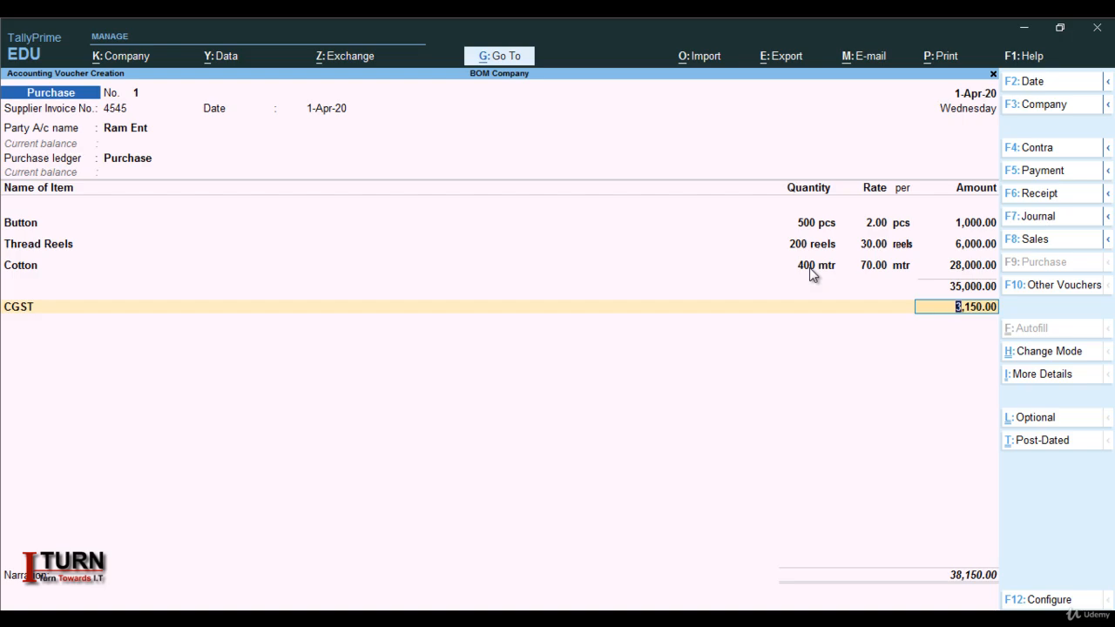
pyautogui.press('Return')
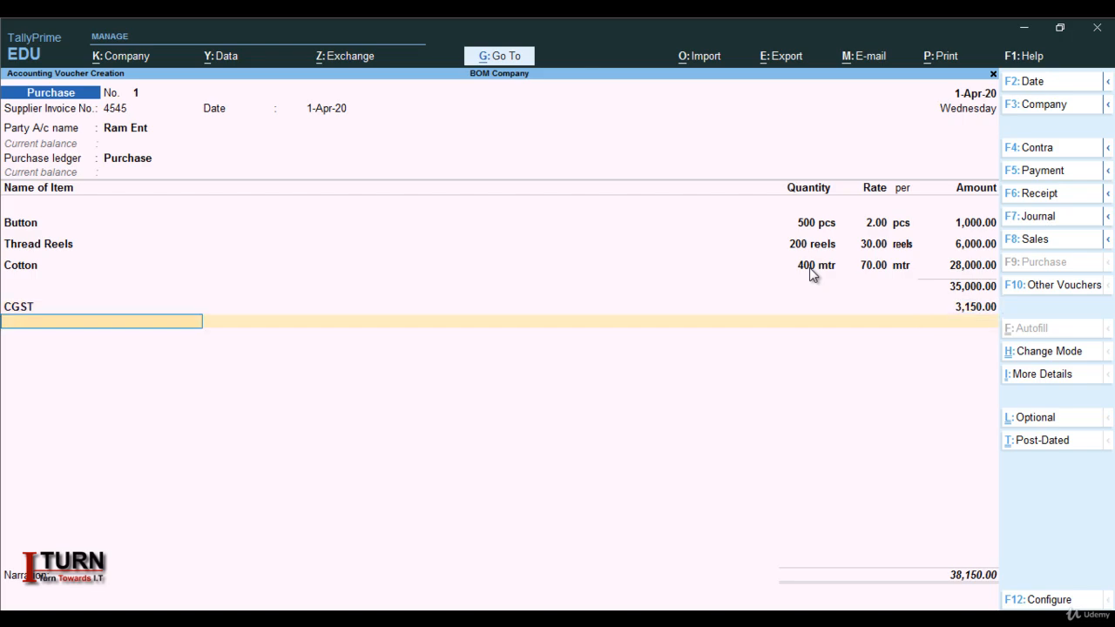
# Start a new ledger SGST under Duties & Taxes with GST as its duty type and State Tax as its tax type.
pyautogui.hotkey('alt', 'c')
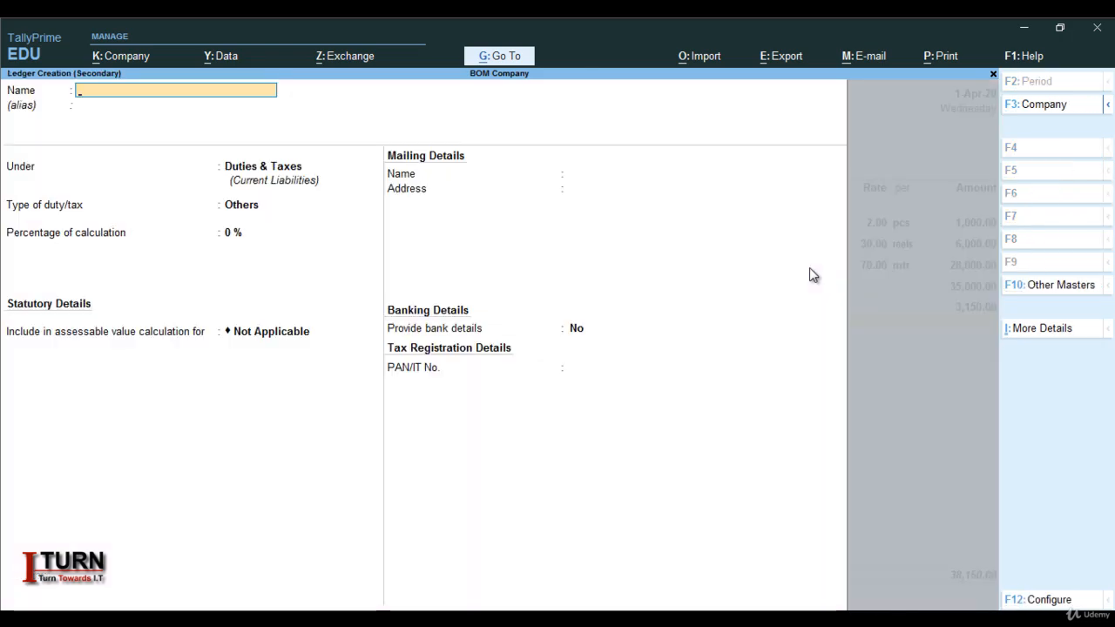
pyautogui.write('SGST')
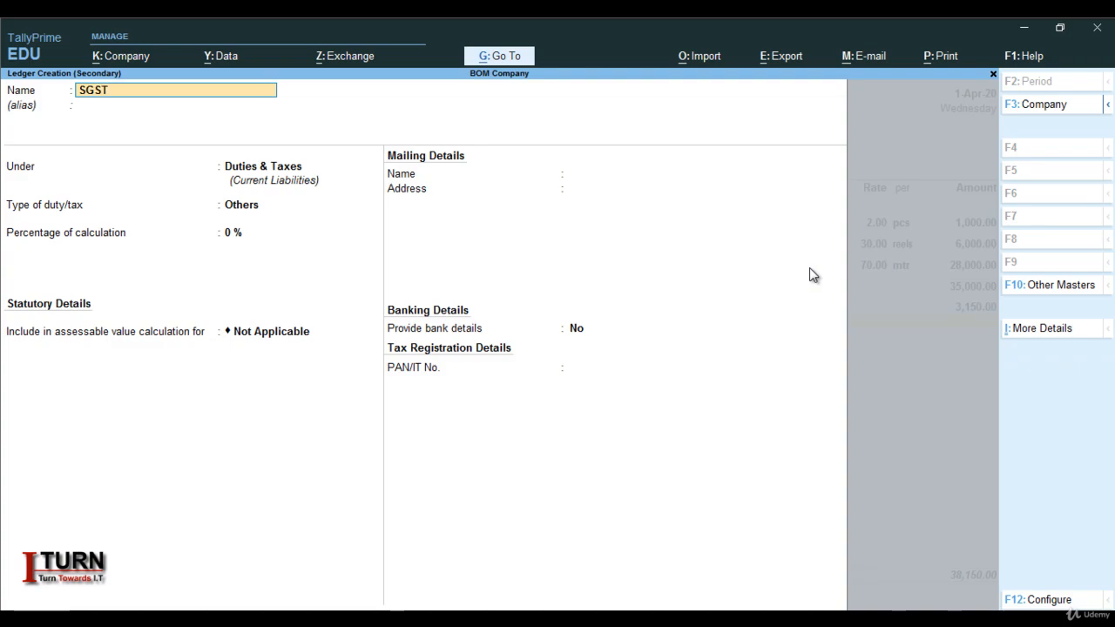
pyautogui.press('Return')
pyautogui.press('Return')
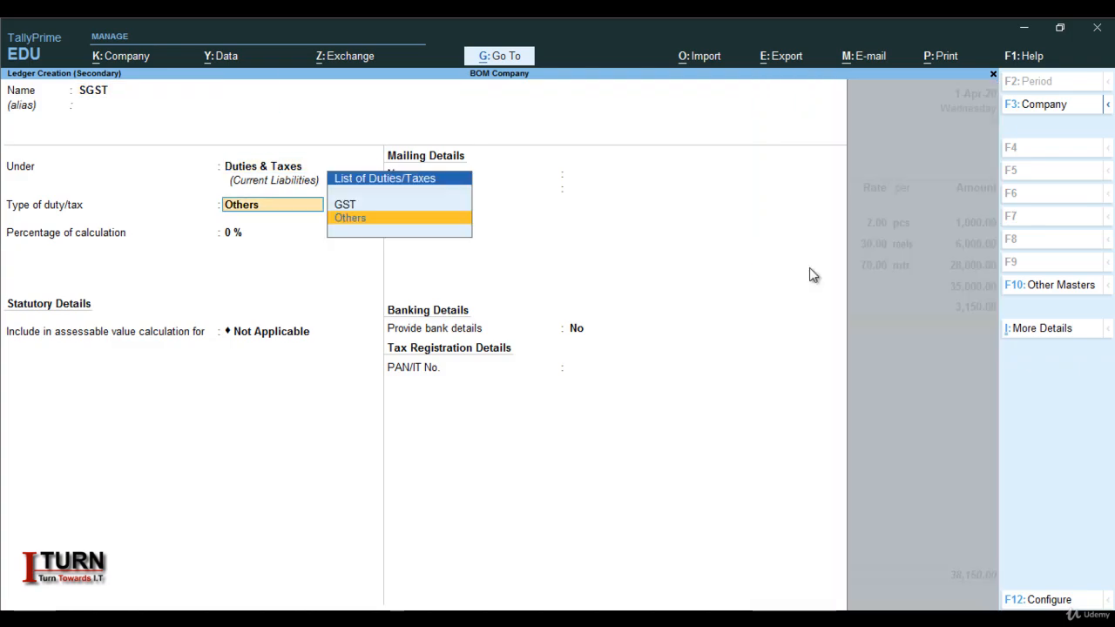
pyautogui.press('Up')
pyautogui.press('Return')
pyautogui.press('Down')
pyautogui.press('Down')
pyautogui.press('Down')
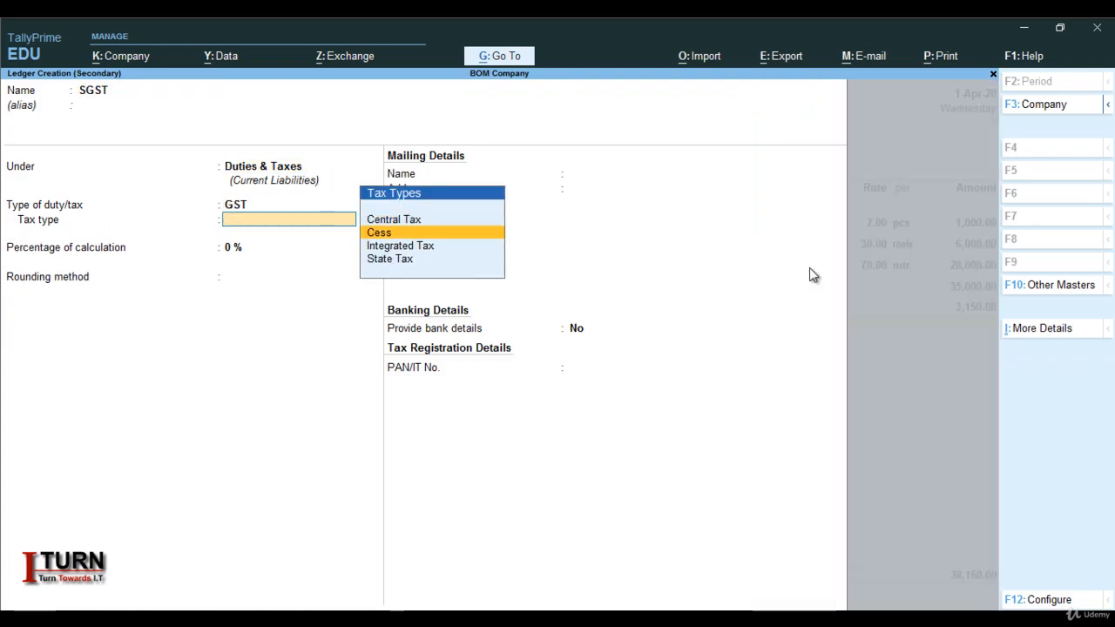
# Keep SGST at 0% calculation, rounding Not Applicable and no bank details, then save it and add it to the invoice.
pyautogui.press('Return')
pyautogui.press('Return')
pyautogui.press('Return')
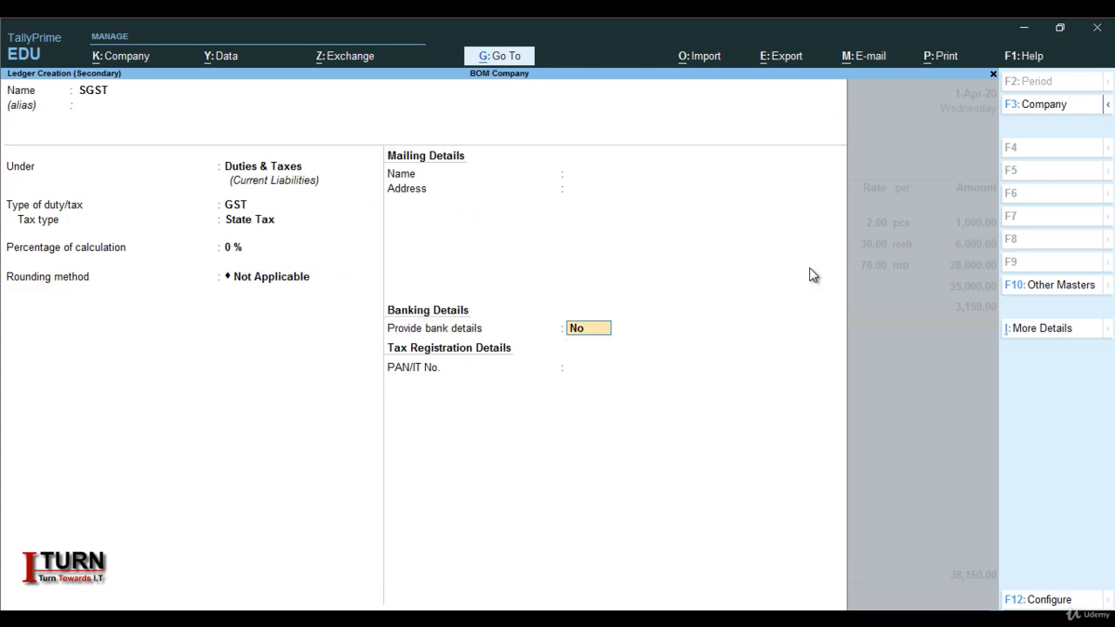
pyautogui.press('Return')
pyautogui.press('Return')
pyautogui.press('Return')
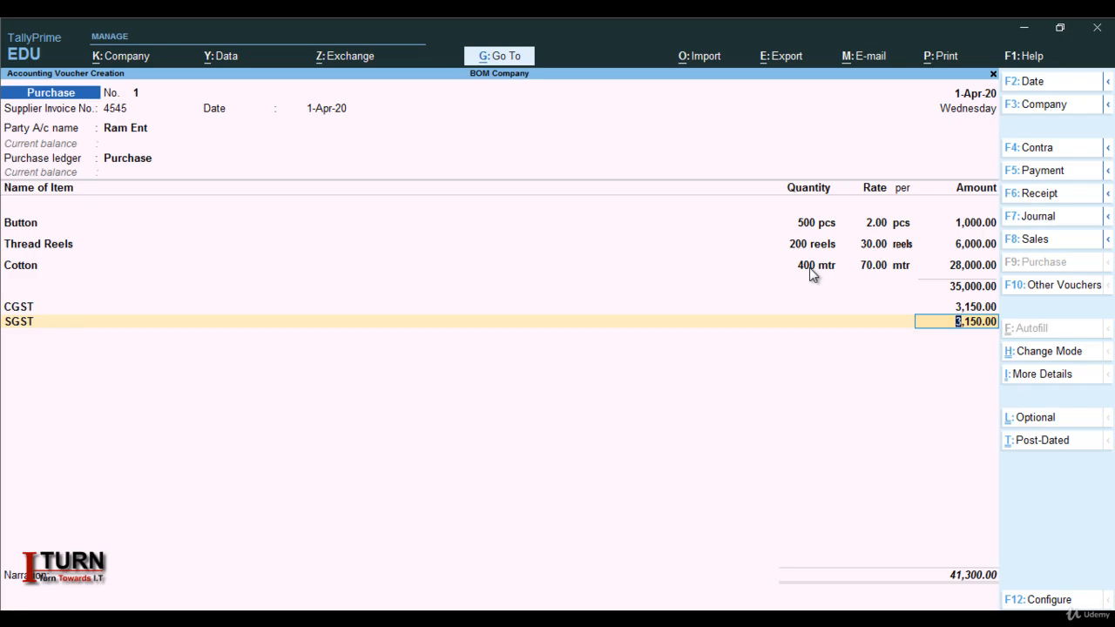
pyautogui.press('Return')
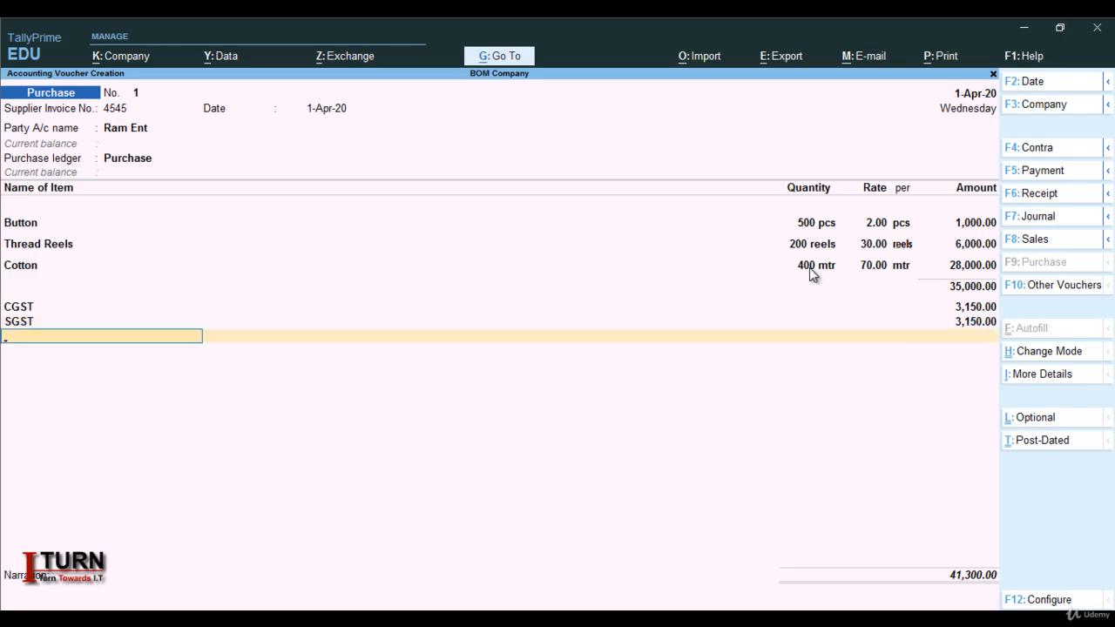
# Save the purchase invoice with no further ledgers and a blank narration, and quit voucher entry.
pyautogui.press('Return')
pyautogui.press('Return')
pyautogui.press('Return')
pyautogui.press('Return')
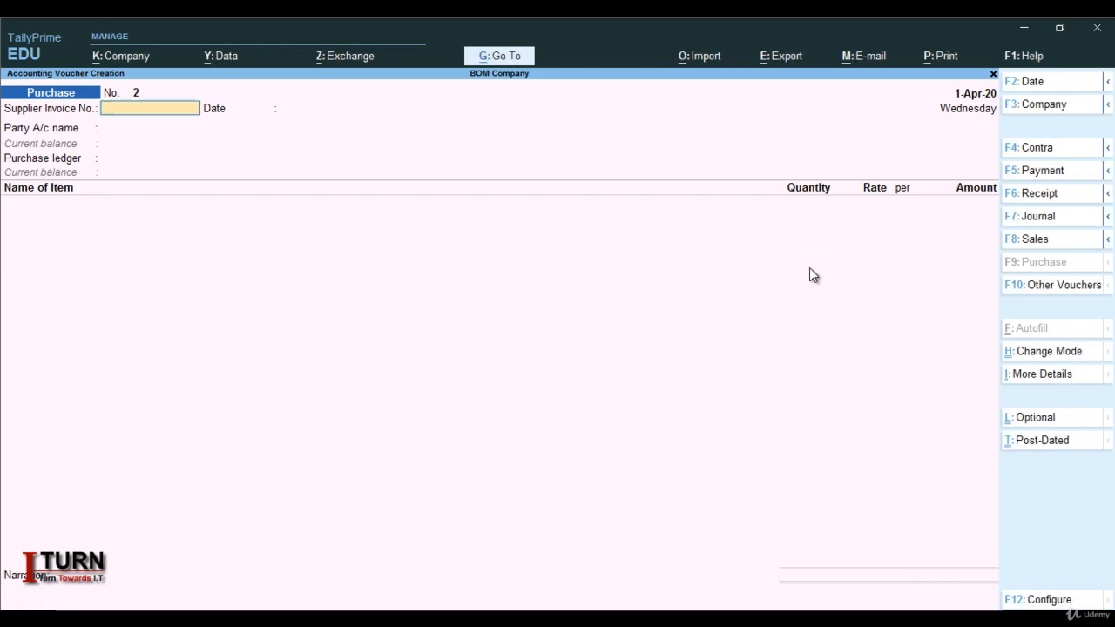
pyautogui.press('Escape')
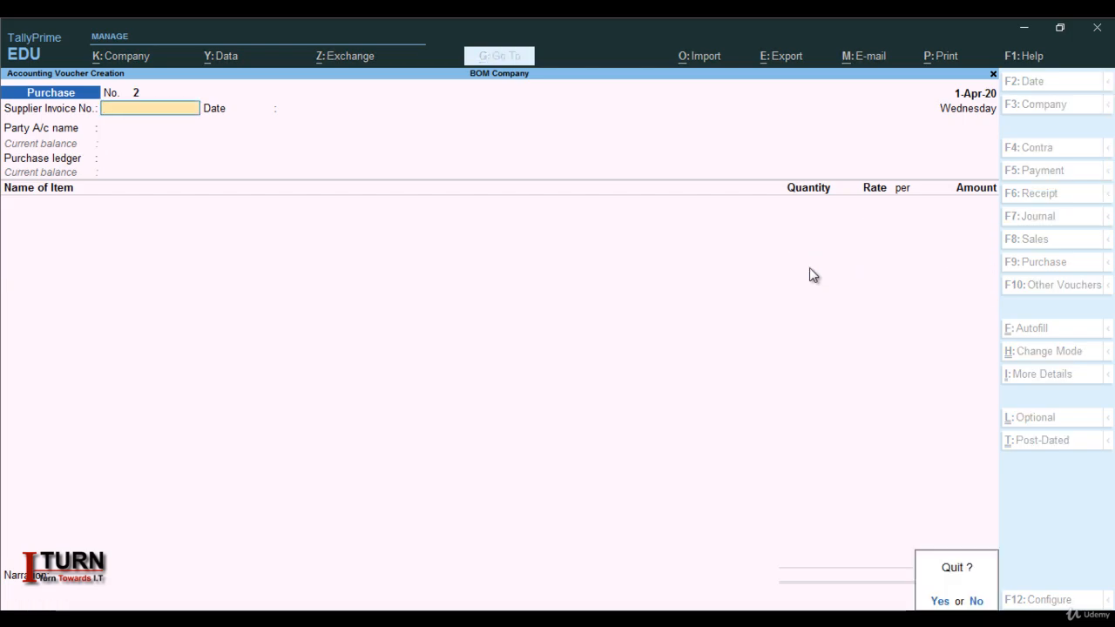
pyautogui.press('Return')
# Review the item quantities, rates and values of the Raw Material group in the Stock Summary, and return to the Gateway of Tally.
pyautogui.press('Down')
pyautogui.press('Down')
pyautogui.press('Down')
pyautogui.press('Down')
pyautogui.press('Down')
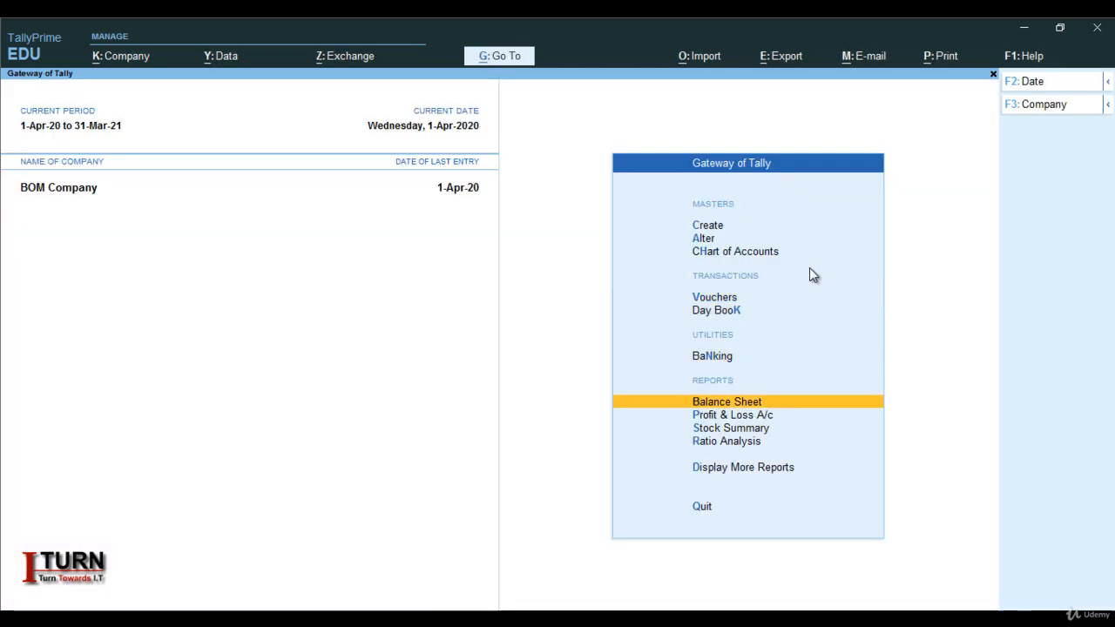
pyautogui.press('Return')
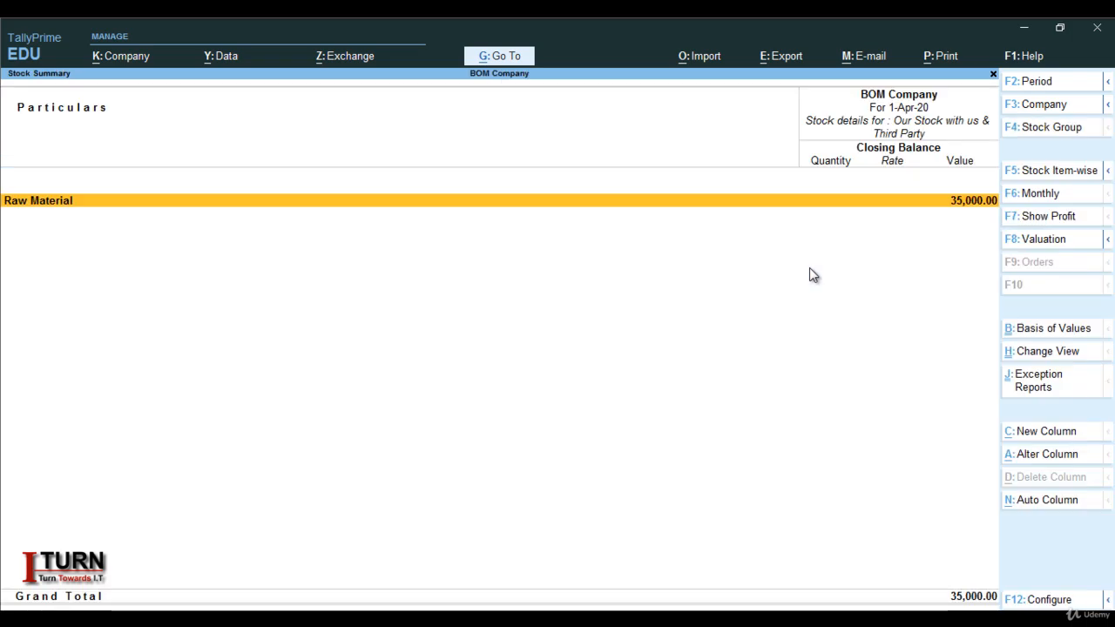
pyautogui.press('Return')
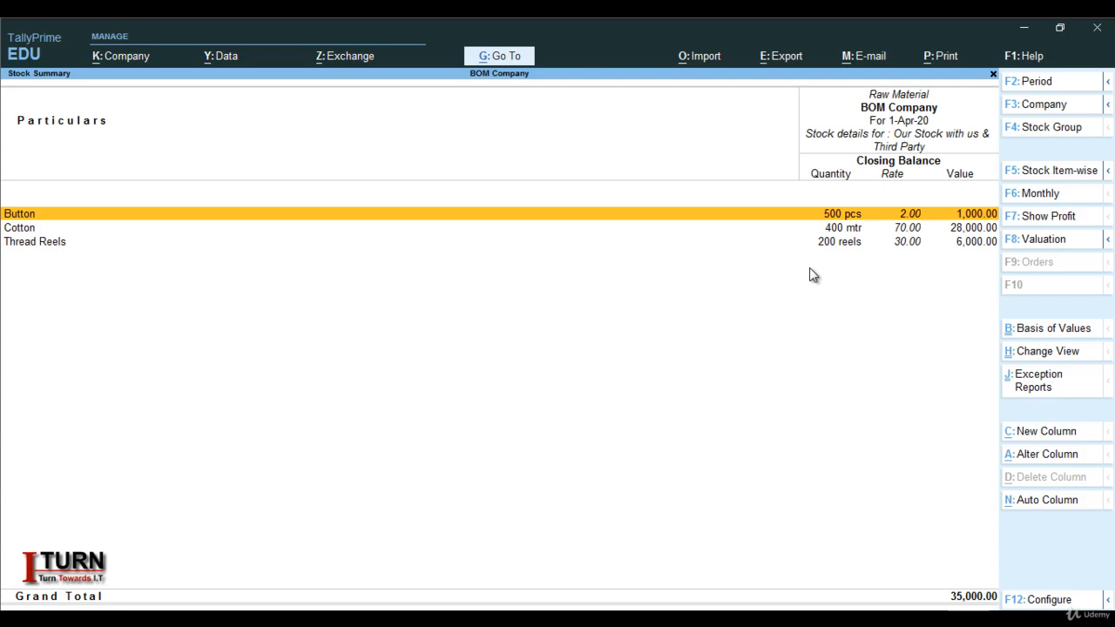
pyautogui.press('Escape')
pyautogui.press('Escape')
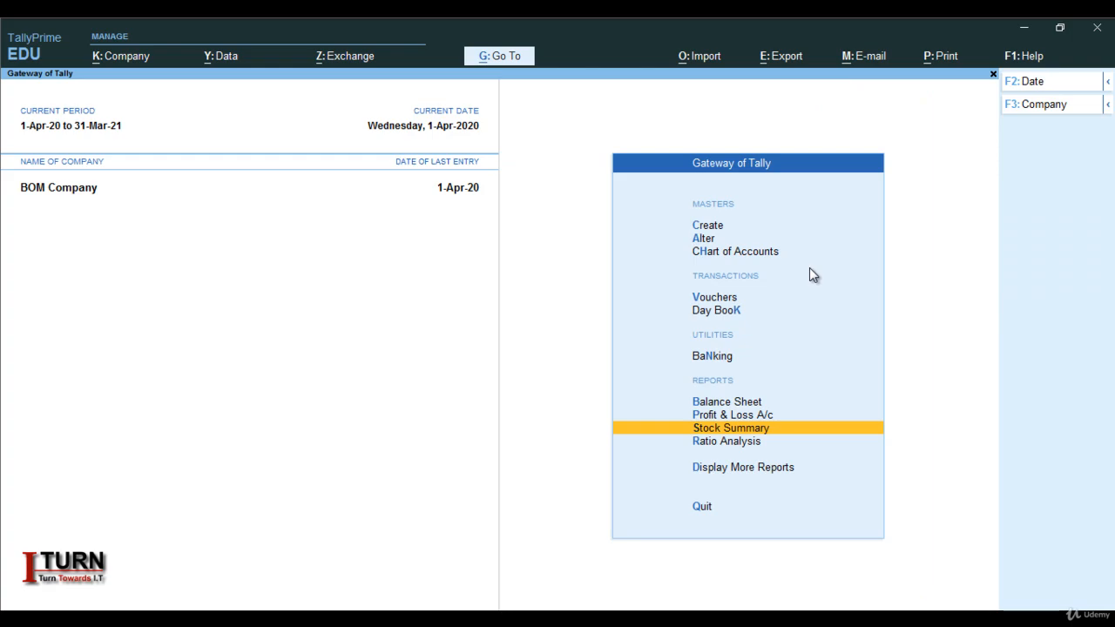
# Start creating a new stock item master named Shirt with no alias.
pyautogui.press('Up')
pyautogui.press('Up')
pyautogui.press('Up')
pyautogui.press('Up')
pyautogui.press('Up')
pyautogui.press('Up')
pyautogui.press('Up')
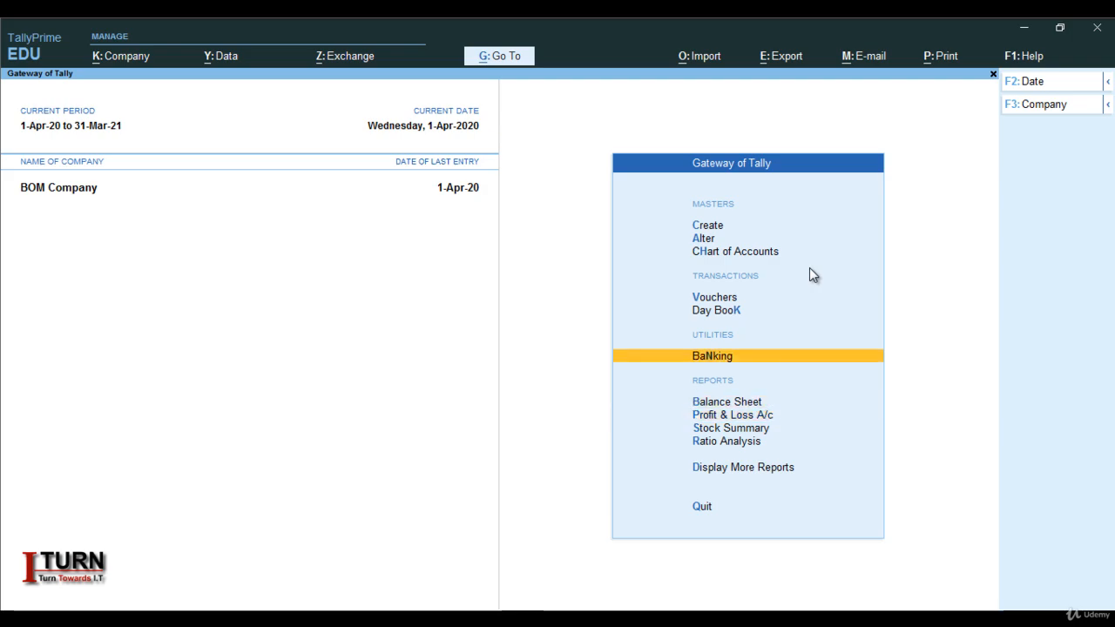
pyautogui.press('Up')
pyautogui.press('Return')
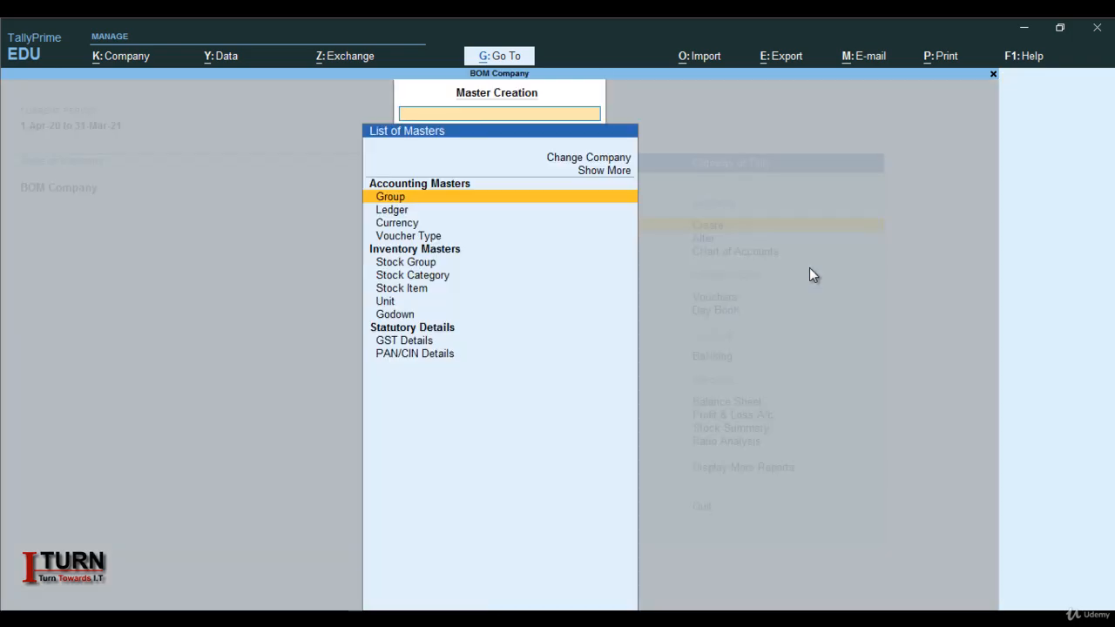
pyautogui.press('Down')
pyautogui.press('Down')
pyautogui.press('Down')
pyautogui.press('Down')
pyautogui.press('Down')
pyautogui.press('Down')
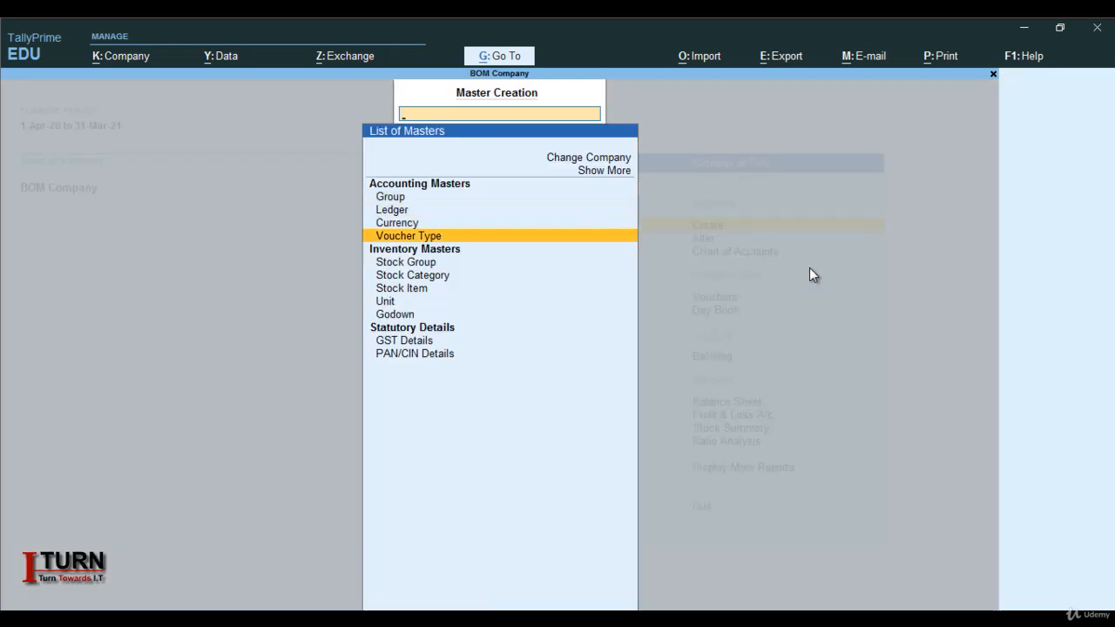
pyautogui.press('Return')
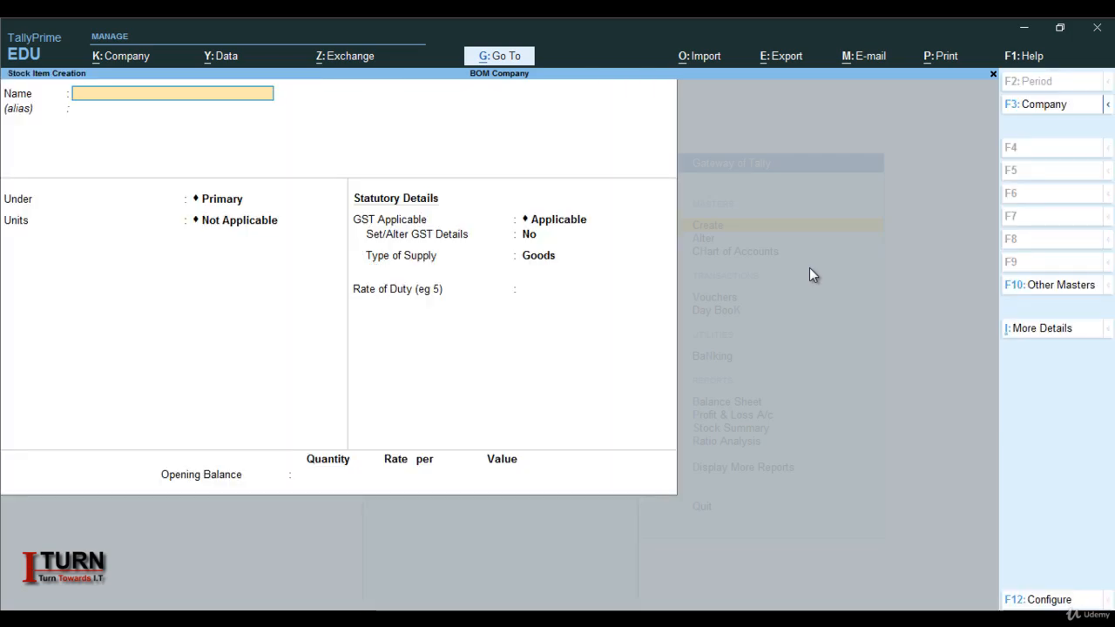
pyautogui.write('Shirt')
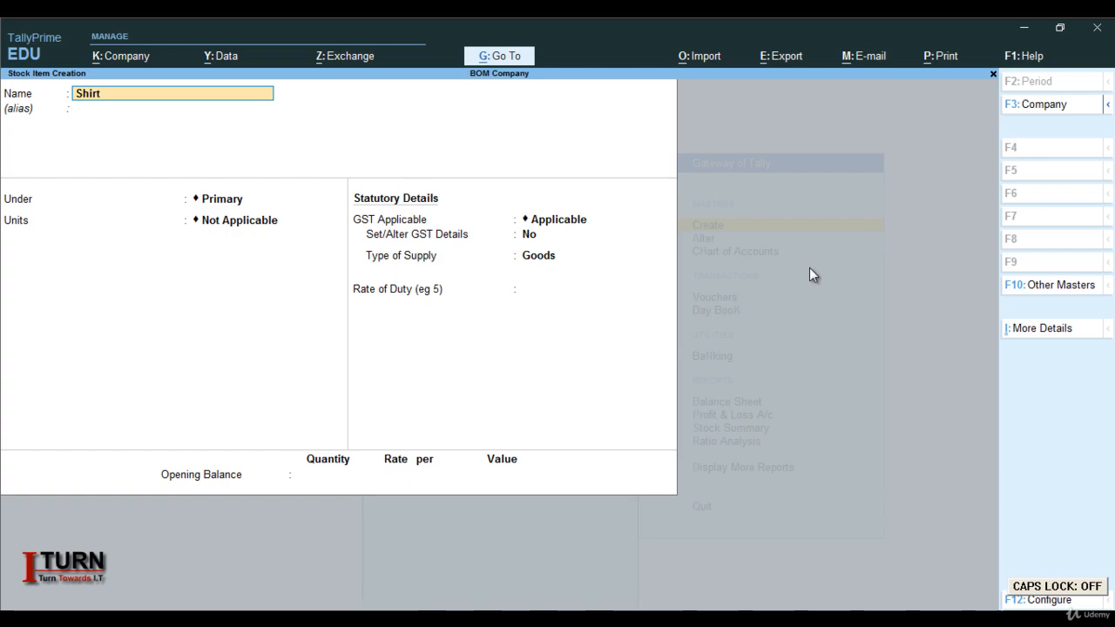
pyautogui.press('Return')
pyautogui.press('Return')
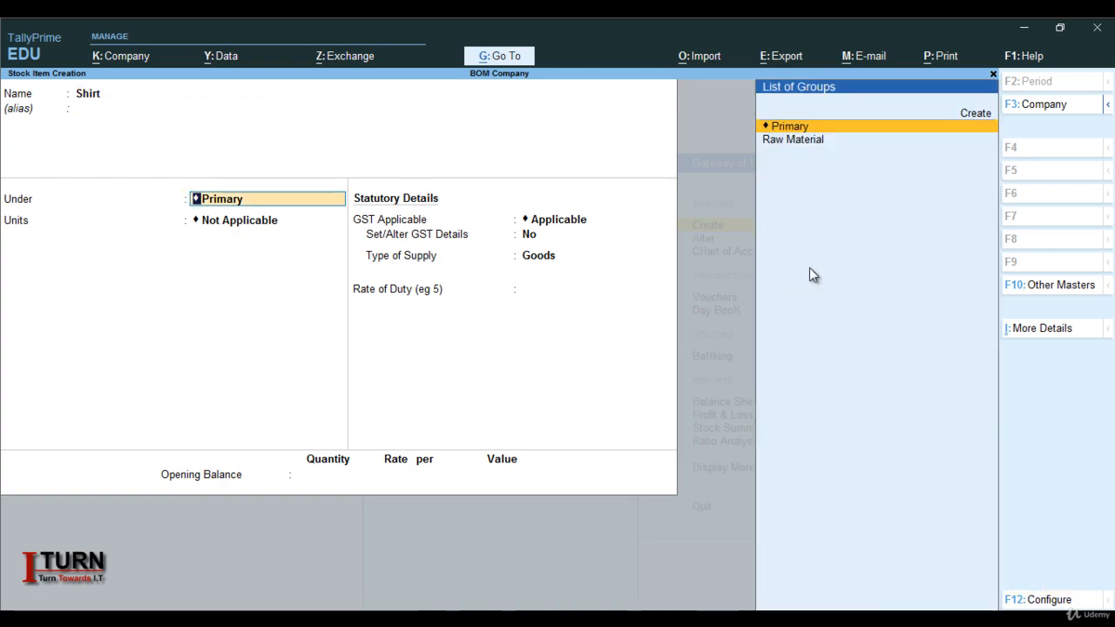
# Create a stock group Finished Goods under Primary, without adding item quantities or setting GST details, and assign it to Shirt.
pyautogui.hotkey('alt', 'c')
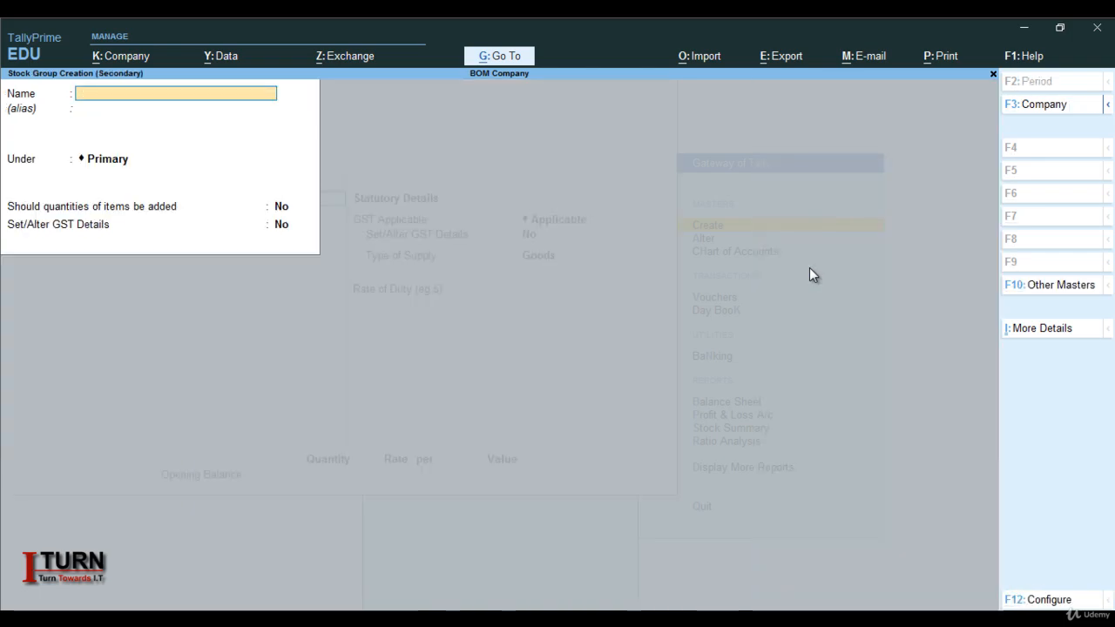
pyautogui.write('Finish')
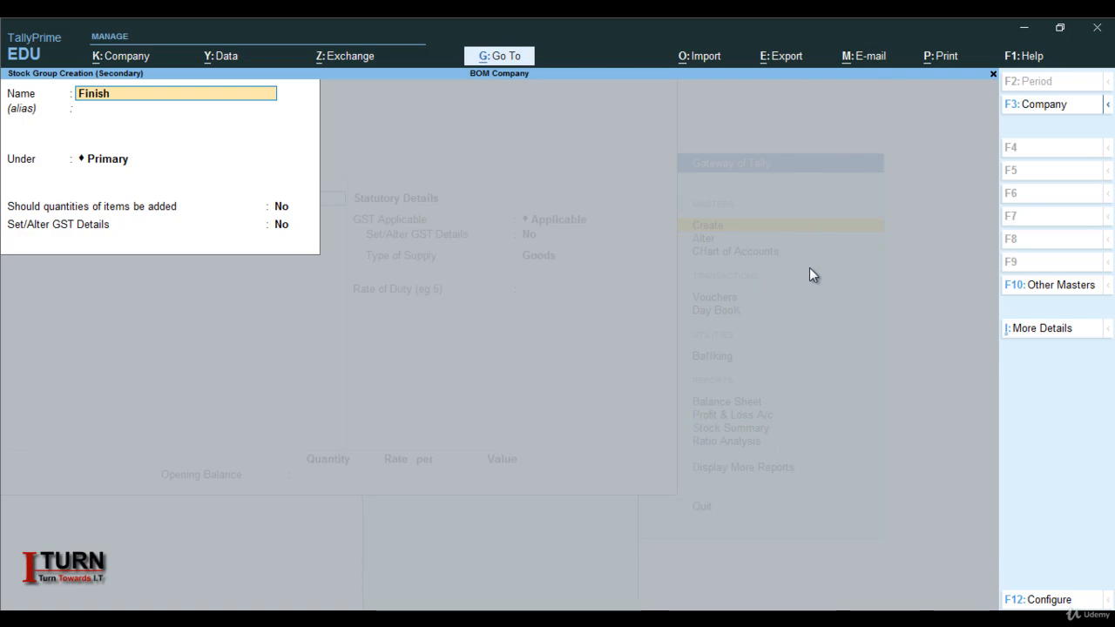
pyautogui.write('ed fGood')
pyautogui.press('Return')
pyautogui.press('Return')
pyautogui.press('Return')
pyautogui.press('Return')
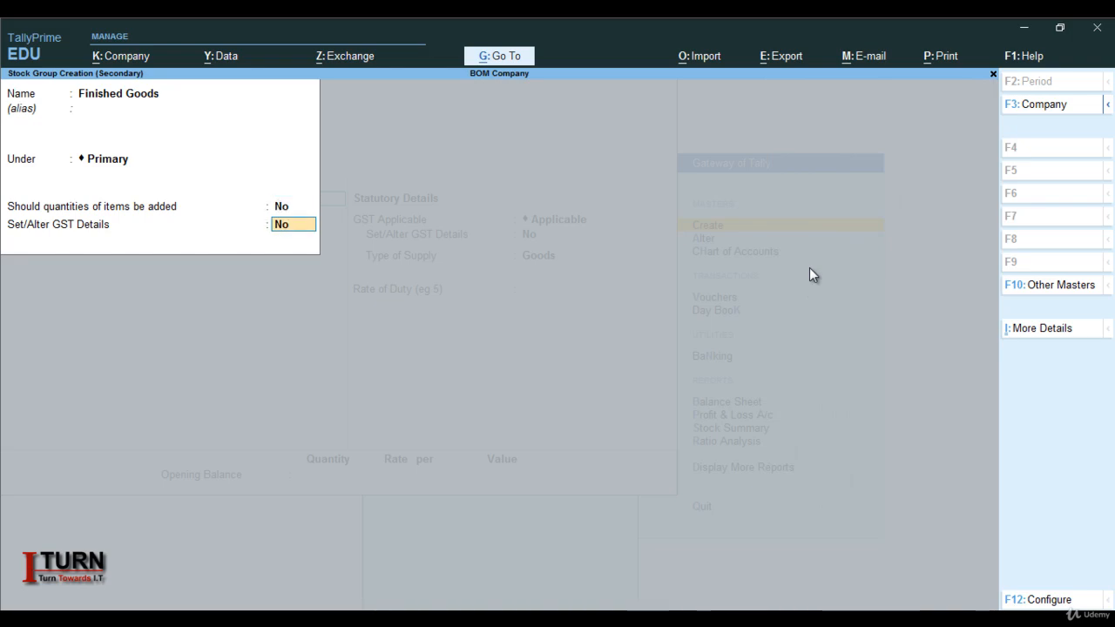
pyautogui.press('Return')
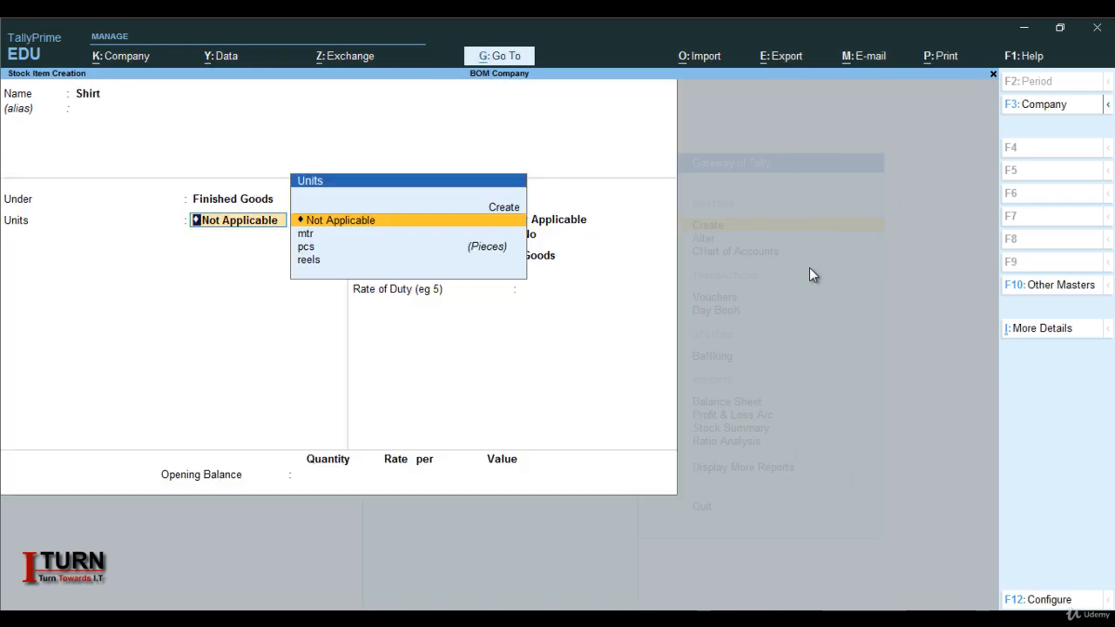
# Set Shirt's unit of measure to pcs (Pieces).
pyautogui.press('Down')
pyautogui.press('Down')
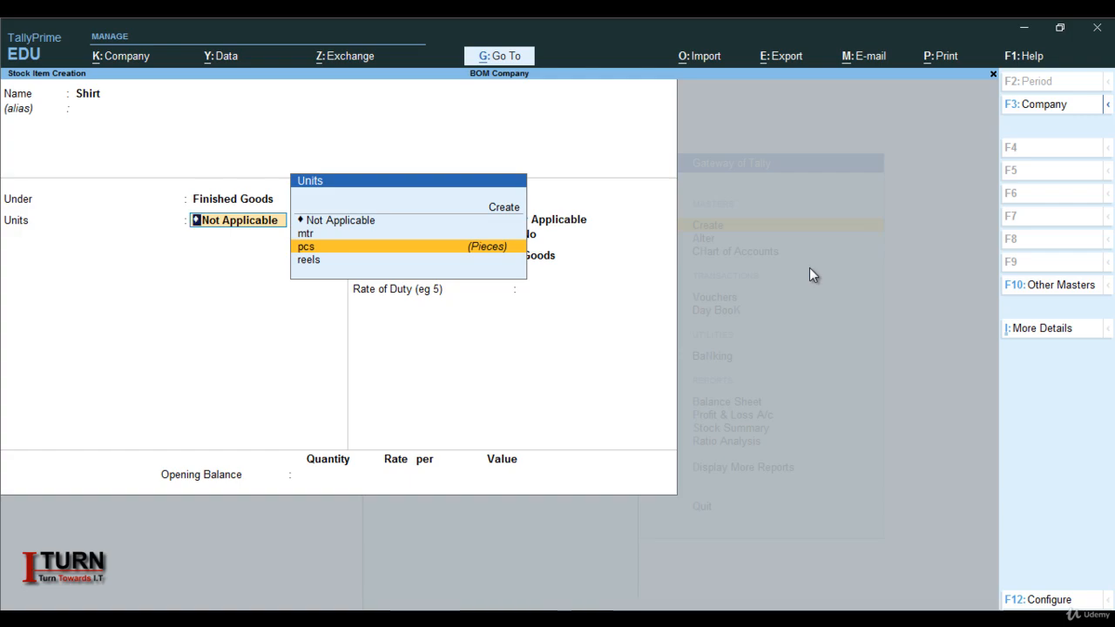
pyautogui.press('Return')
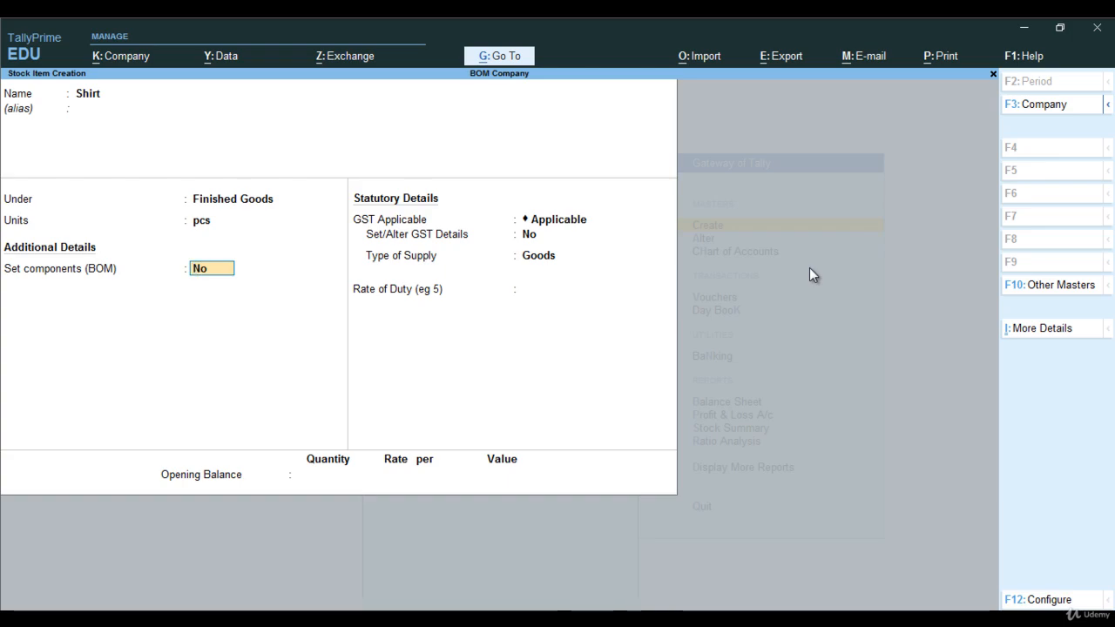
# Enable component setup for Shirt and start a bill of materials named Shirt with 1 pcs as the unit of manufacture.
pyautogui.write('y')
pyautogui.press('Return')
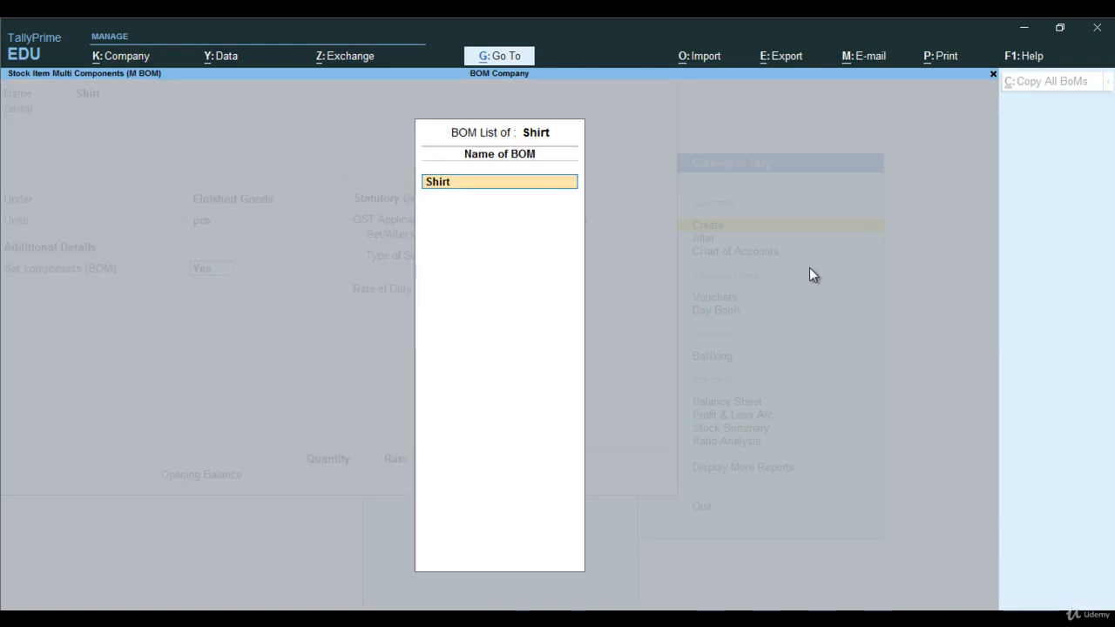
pyautogui.write('Shirt')
pyautogui.press('Return')
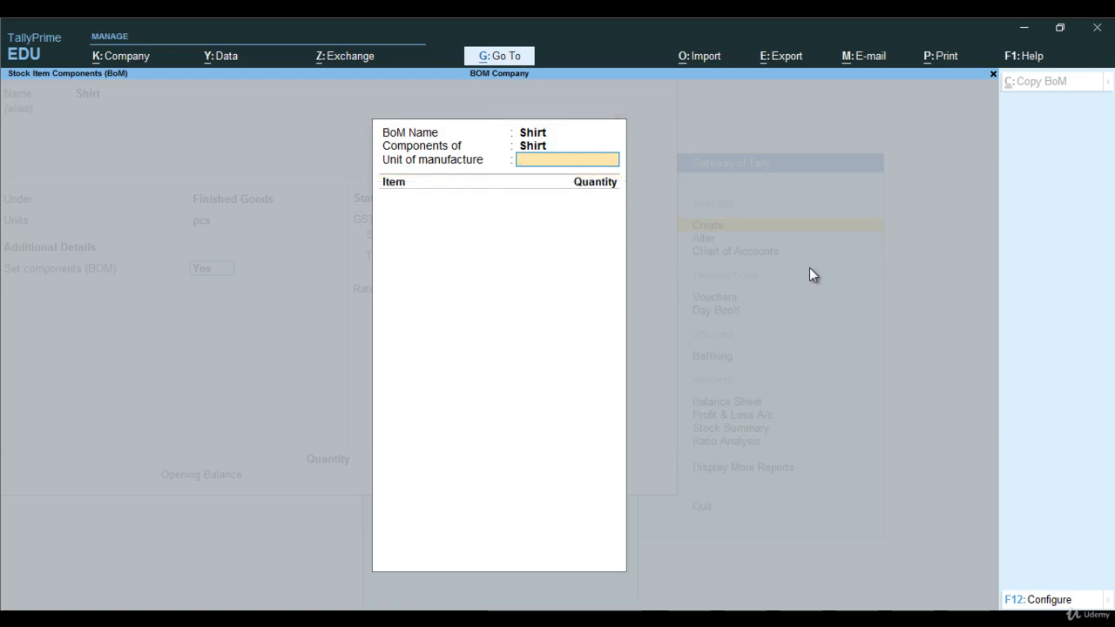
pyautogui.press('Return')
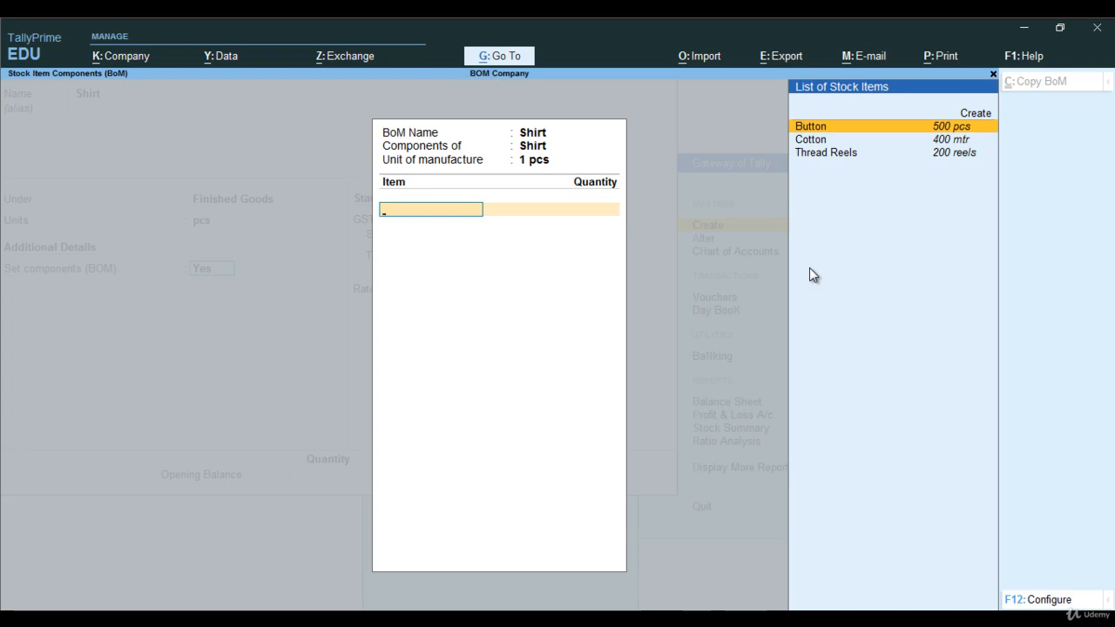
# Add Button with quantity 5 pcs and Cotton with quantity 4 mtr as components of the Shirt bill of materials.
pyautogui.press('Return')
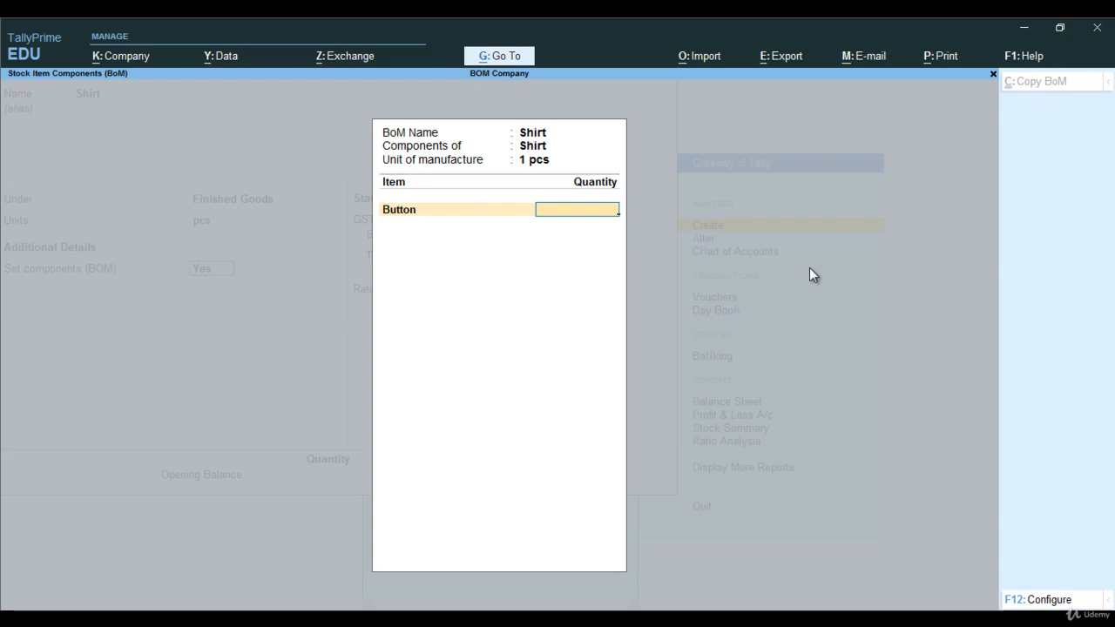
pyautogui.write('5')
pyautogui.press('Return')
pyautogui.press('Down')
pyautogui.press('Down')
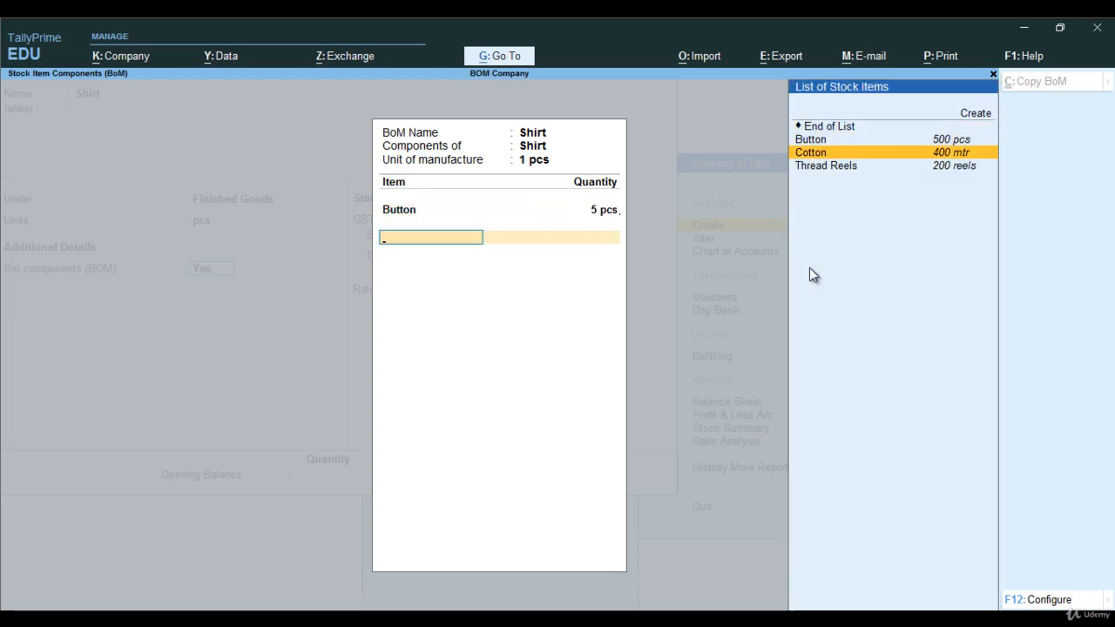
pyautogui.press('Return')
pyautogui.write('4')
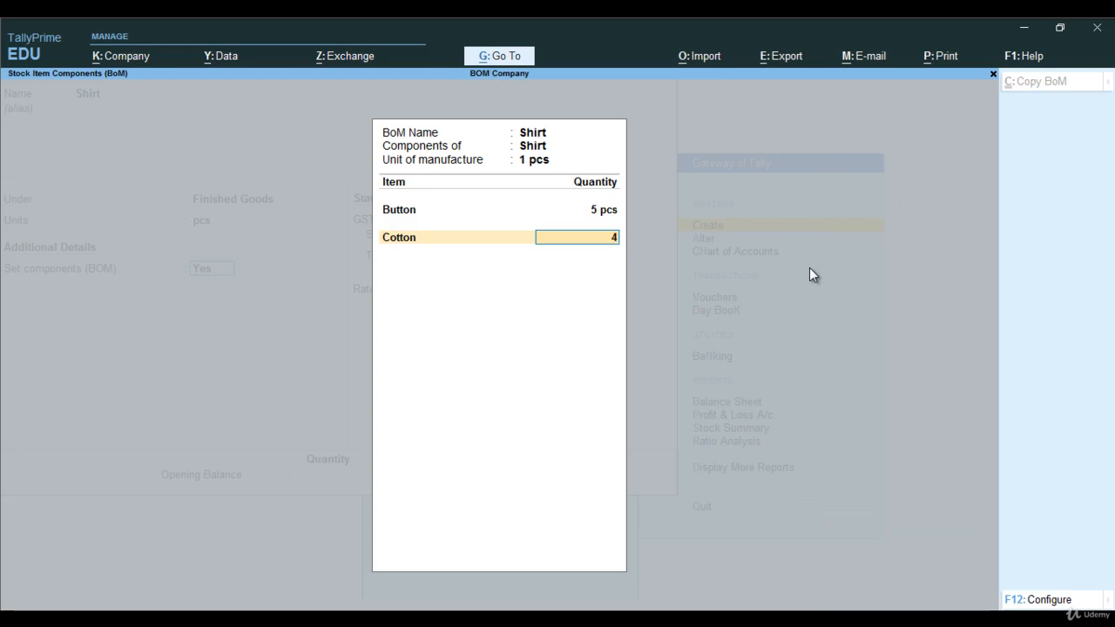
pyautogui.press('Return')
# Add Thread Reels with quantity 2 reels as a component and finish the Shirt bill of materials.
pyautogui.press('Down')
pyautogui.press('Down')
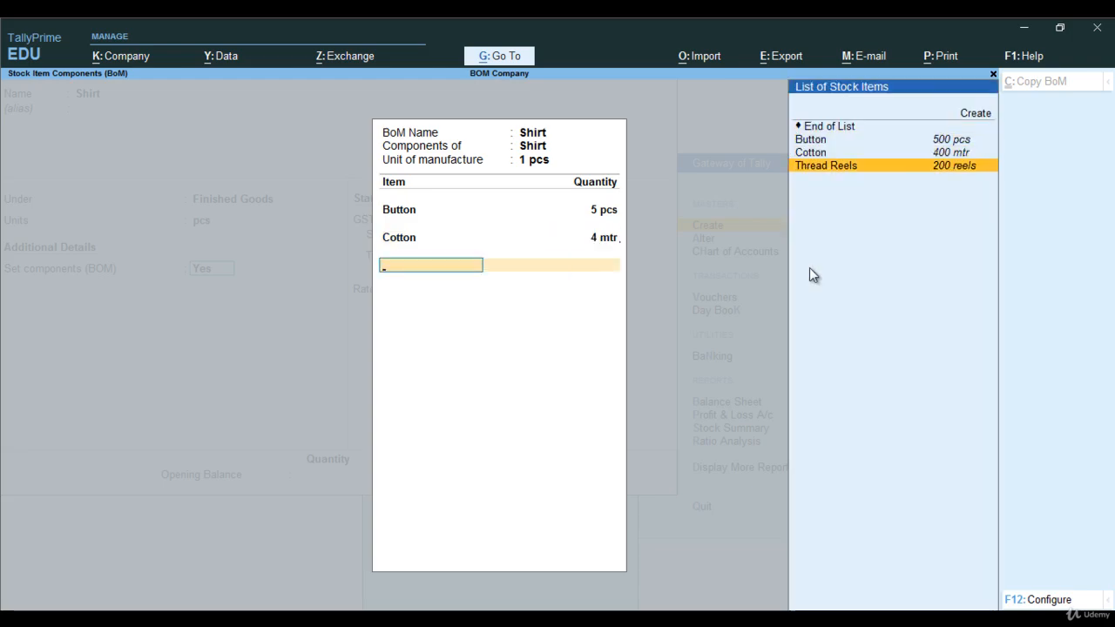
pyautogui.press('Return')
pyautogui.write('2')
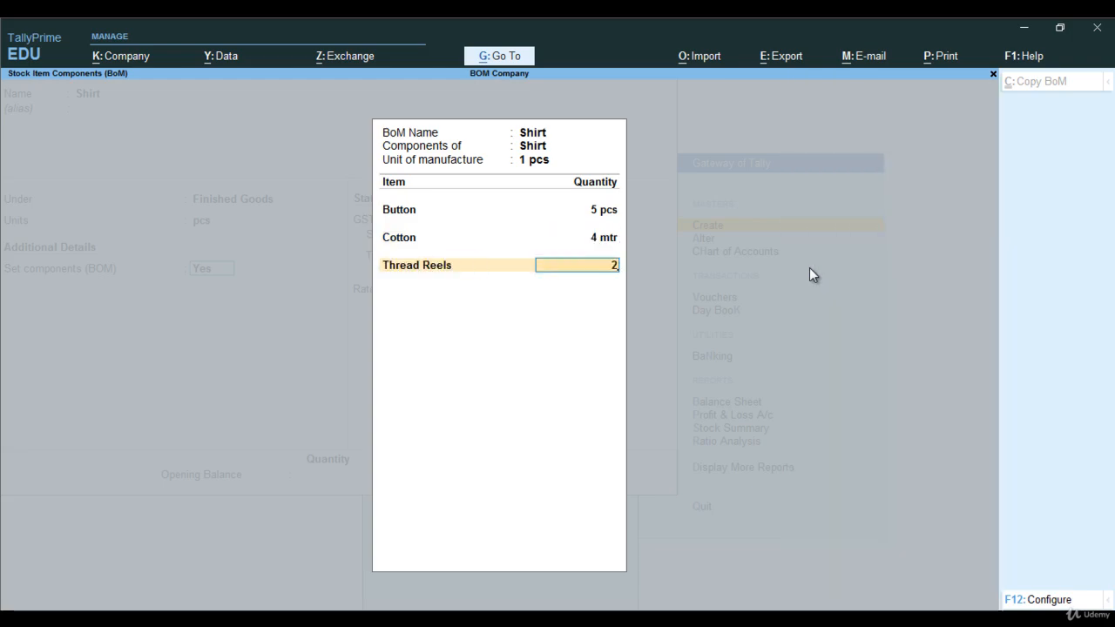
pyautogui.press('Return')
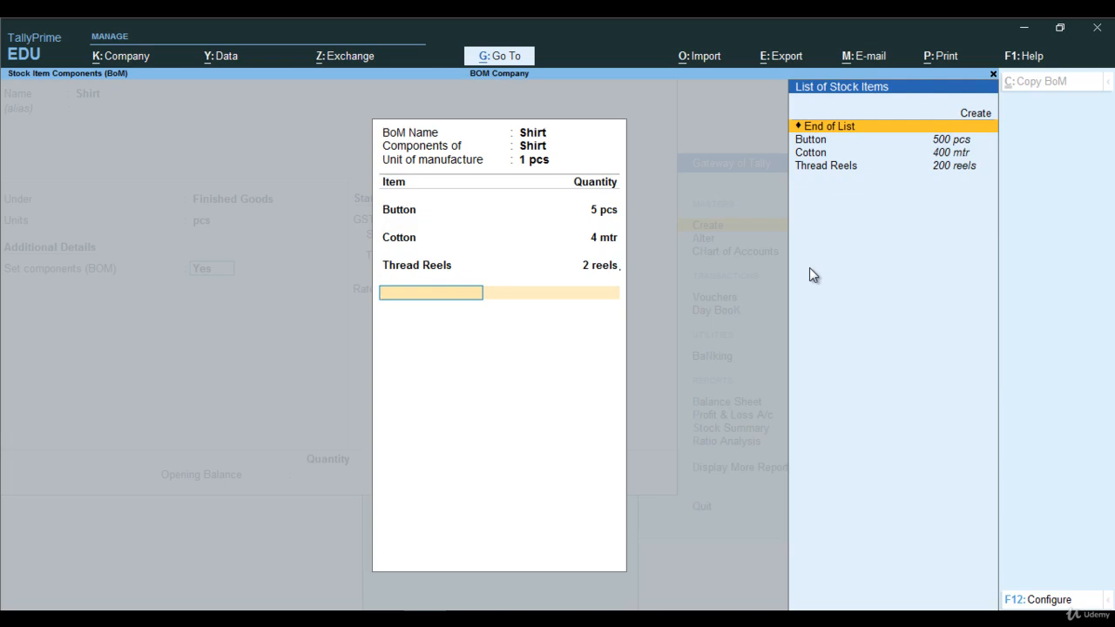
pyautogui.press('Return')
# Keep GST applicable for Shirt and set its GST details to calculation on value, Taxable, with 18% integrated tax.
pyautogui.press('Return')
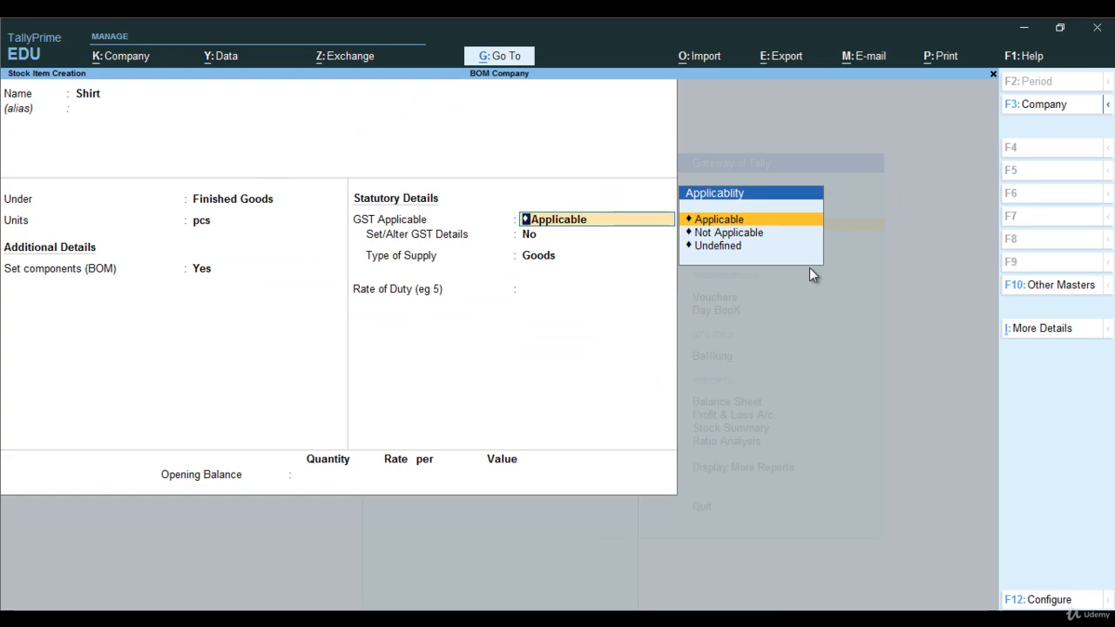
pyautogui.press('Return')
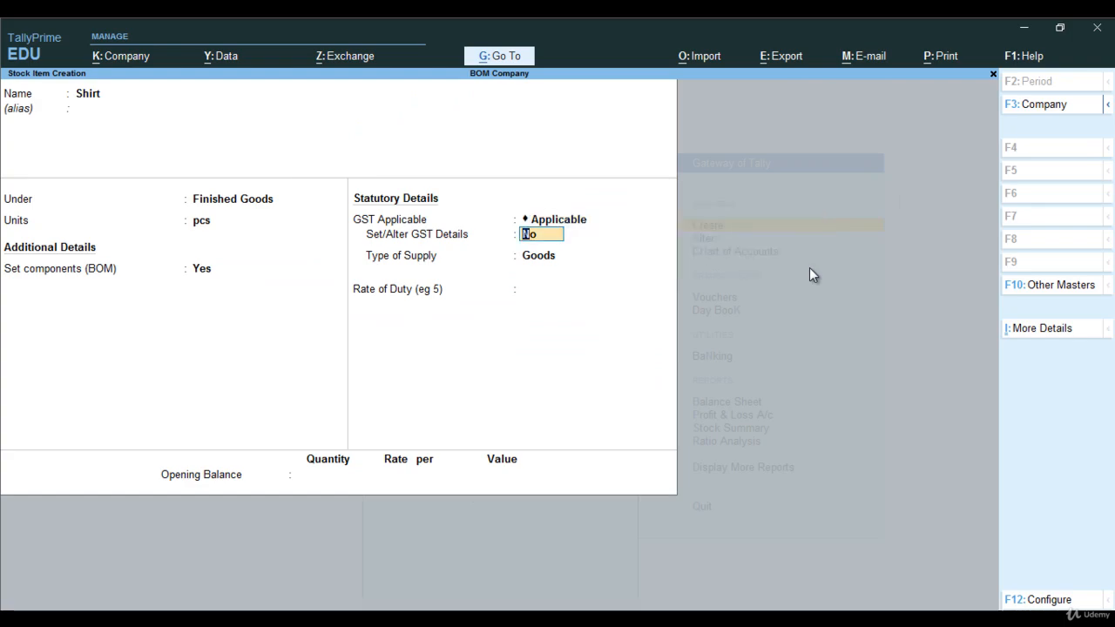
pyautogui.press('y')
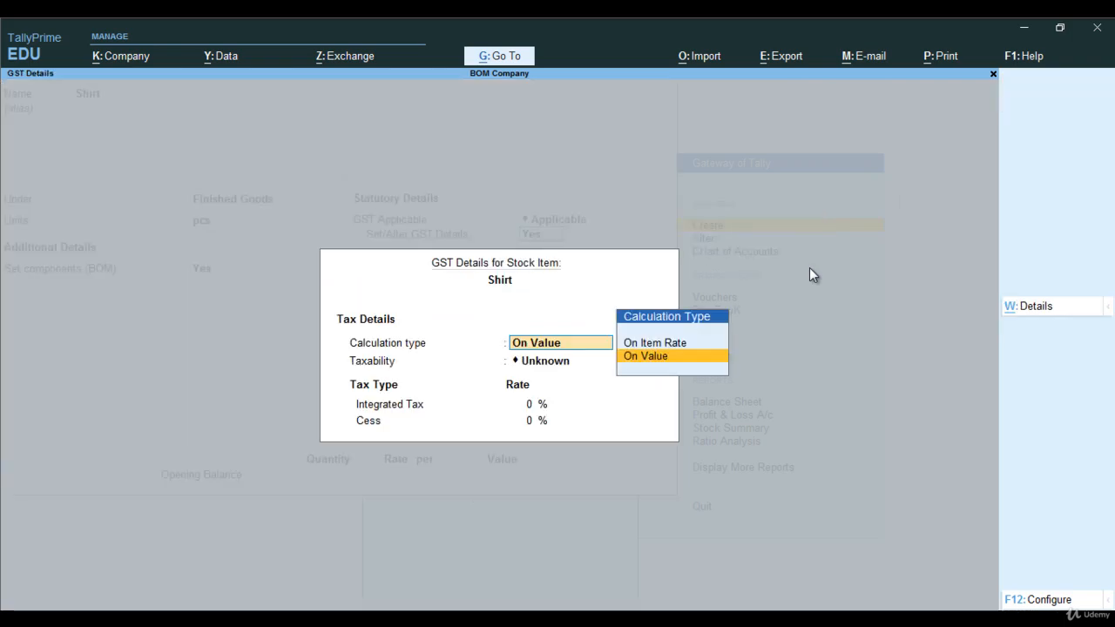
pyautogui.press('Return')
pyautogui.press('Down')
pyautogui.press('Down')
pyautogui.press('Down')
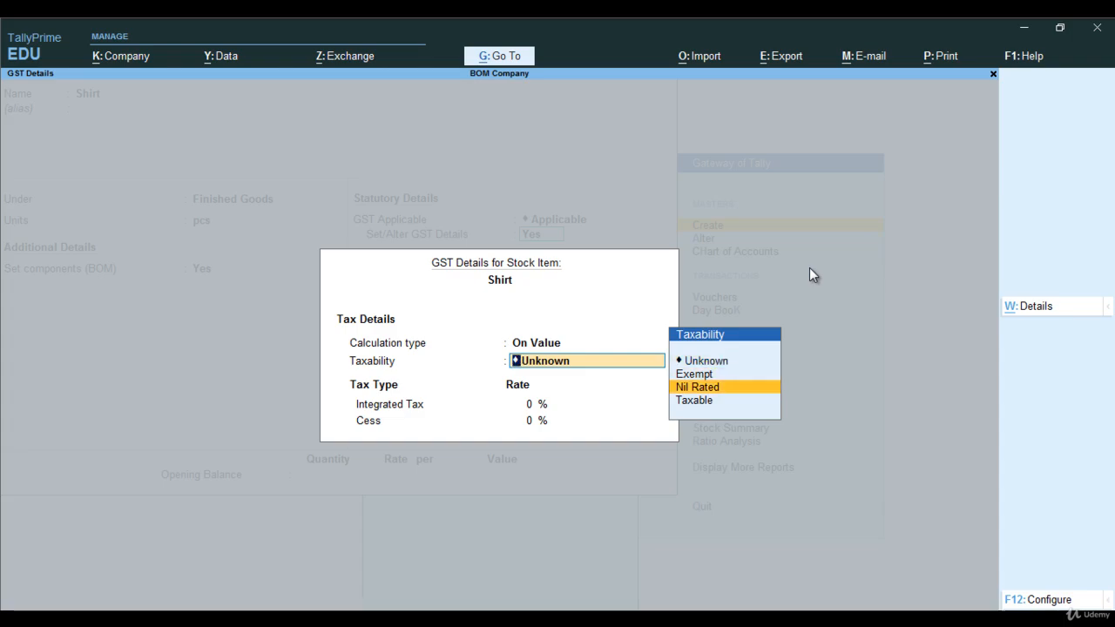
pyautogui.press('Return')
pyautogui.write('18')
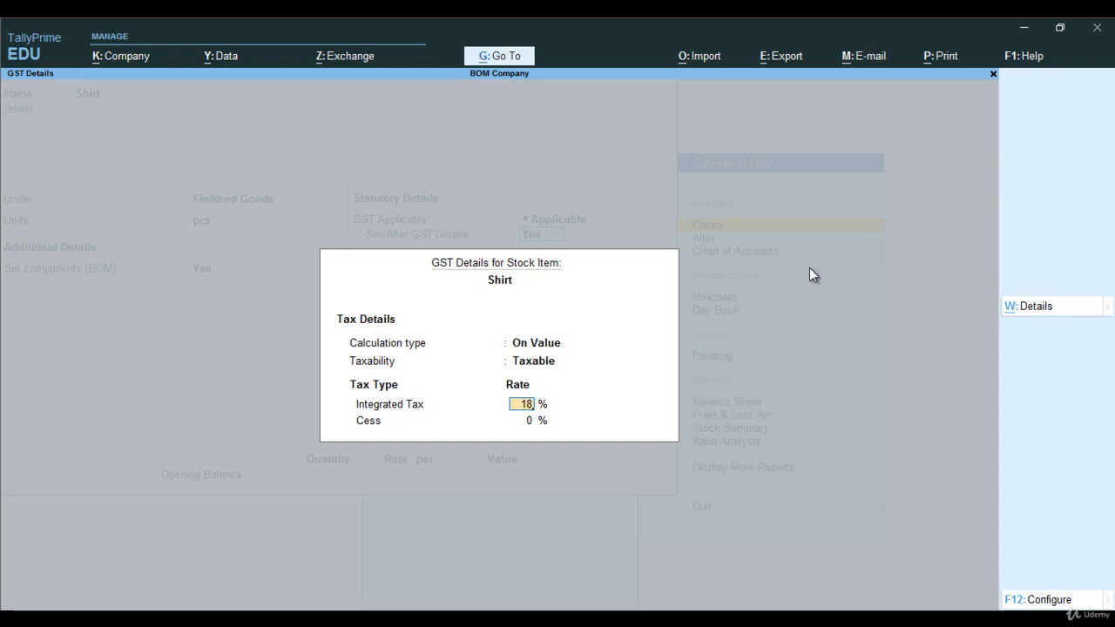
pyautogui.press('Return')
# Keep Goods as Shirt's type of supply, save the item with 0 rate of duty and no opening balance, and return to the Gateway of Tally.
pyautogui.press('Return')
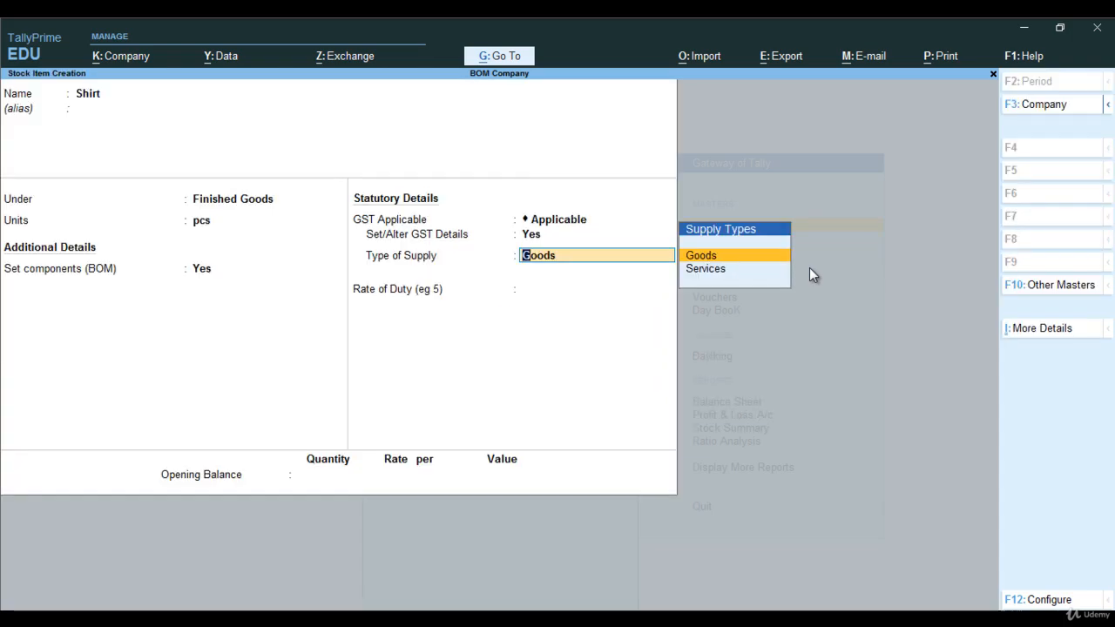
pyautogui.press('Return')
pyautogui.press('Return')
pyautogui.press('Return')
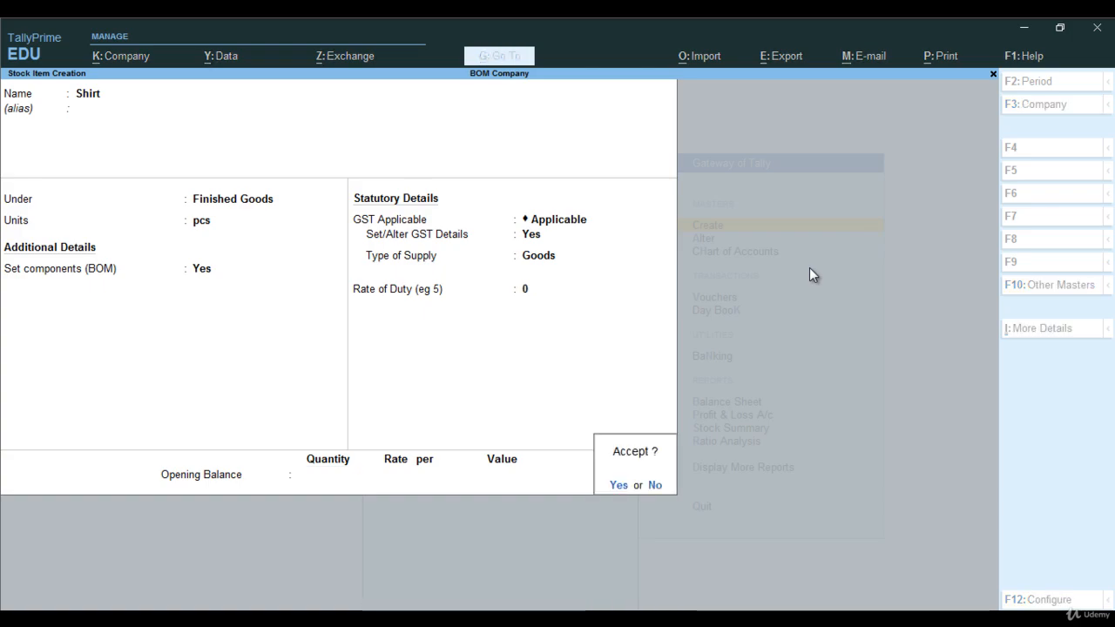
pyautogui.press('Return')
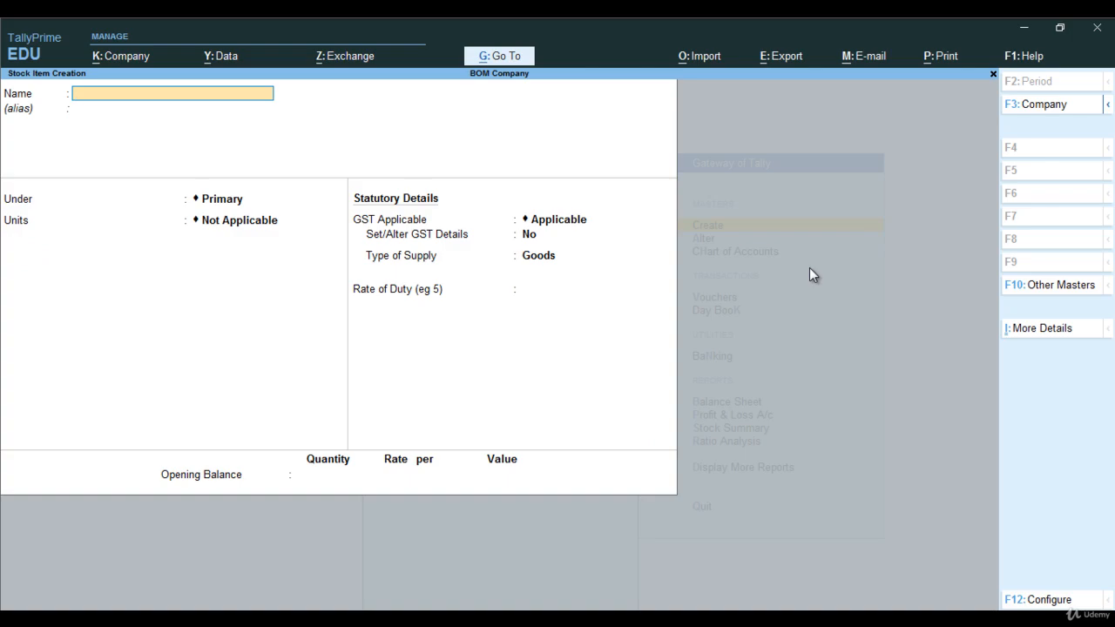
pyautogui.press('Escape')
pyautogui.press('Return')
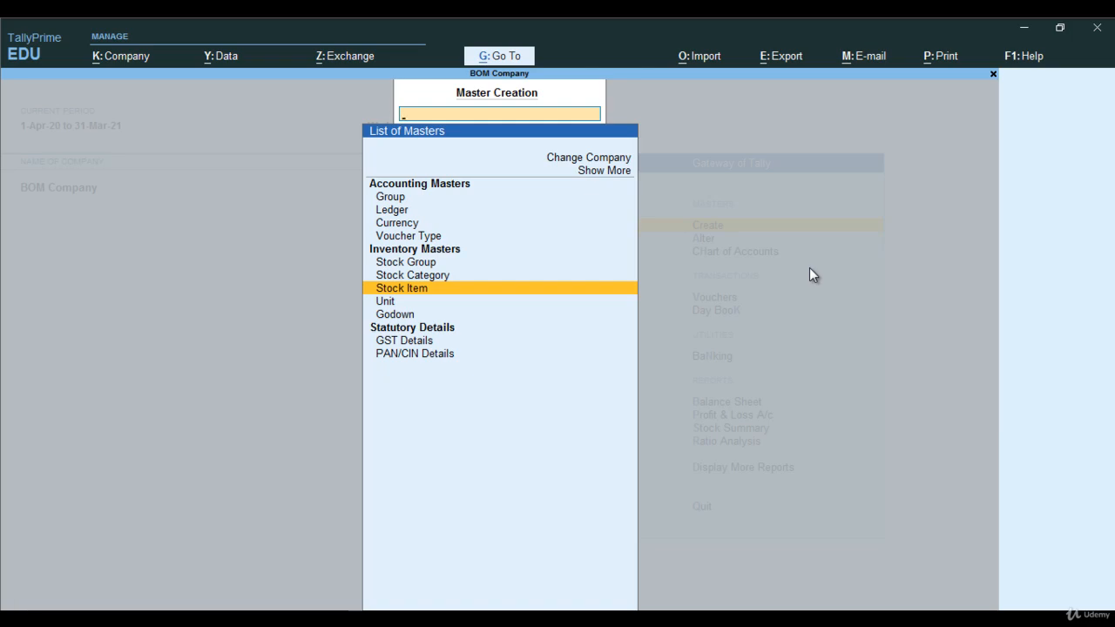
pyautogui.press('Escape')
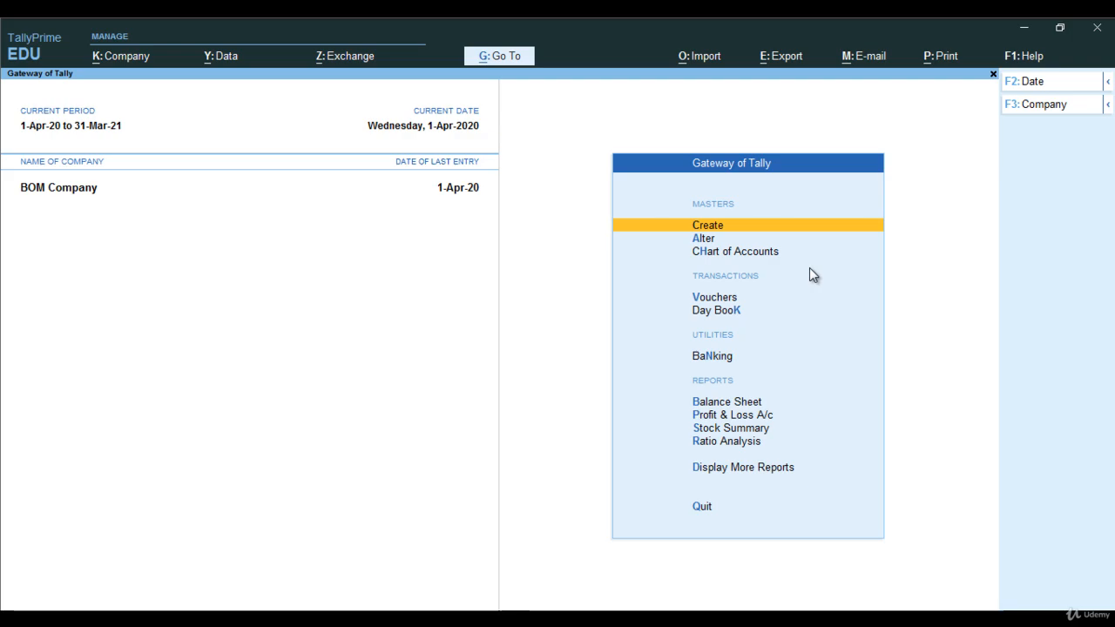
# Start creating a new voucher type master named Manufacturing Journal with no alias.
pyautogui.press('Return')
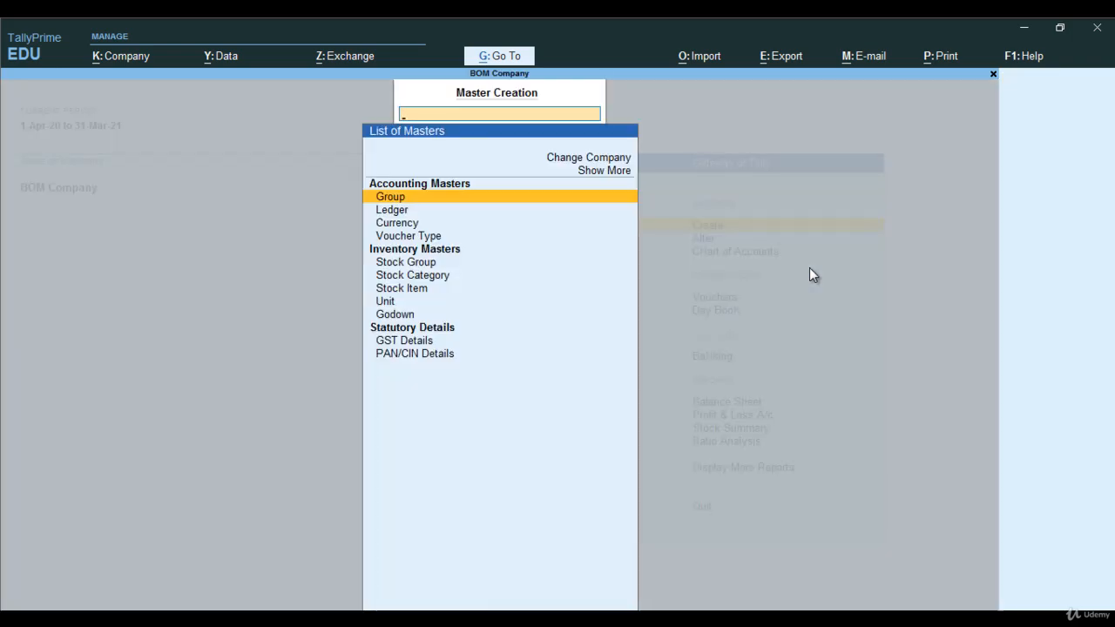
pyautogui.press('Down')
pyautogui.press('Down')
pyautogui.press('Down')
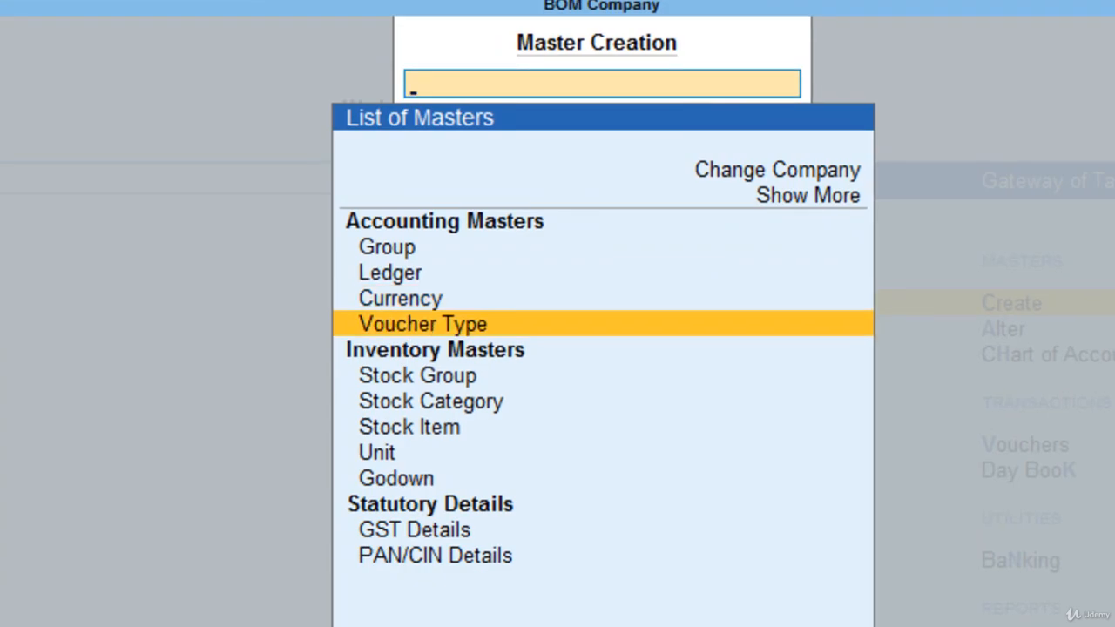
pyautogui.press('Return')
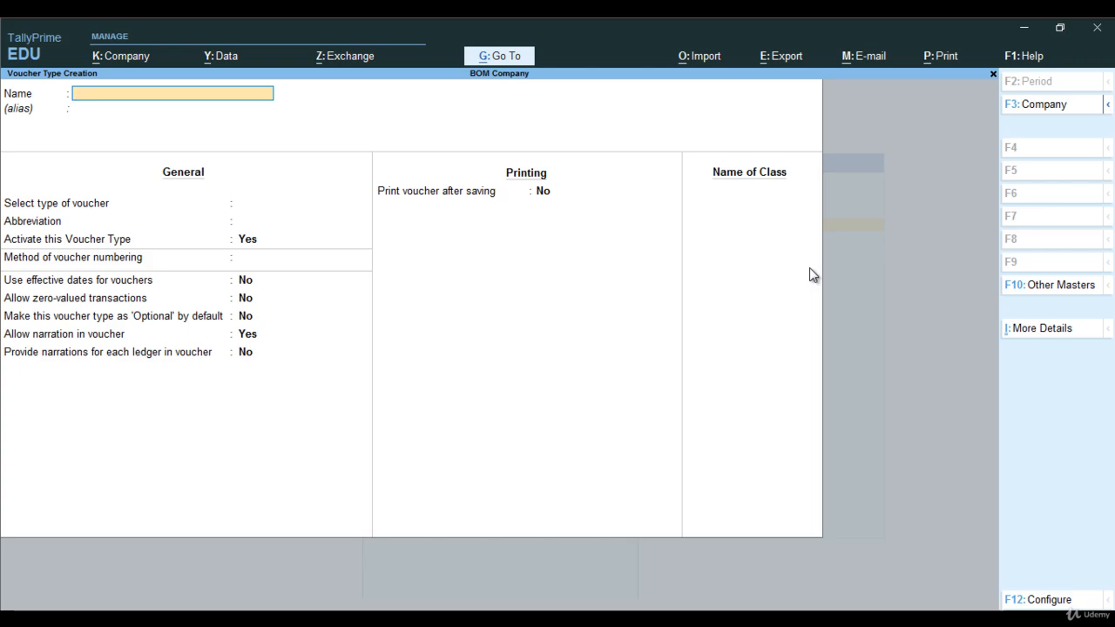
pyautogui.write('Manufacturing')
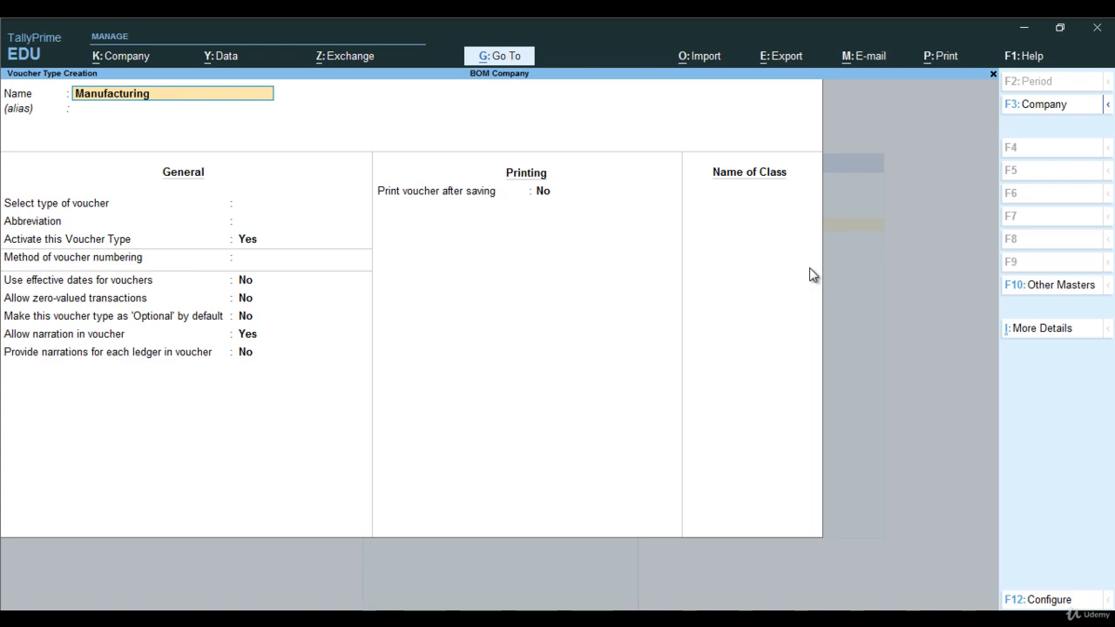
pyautogui.write(' Journal')
pyautogui.press('Return')
pyautogui.press('Return')
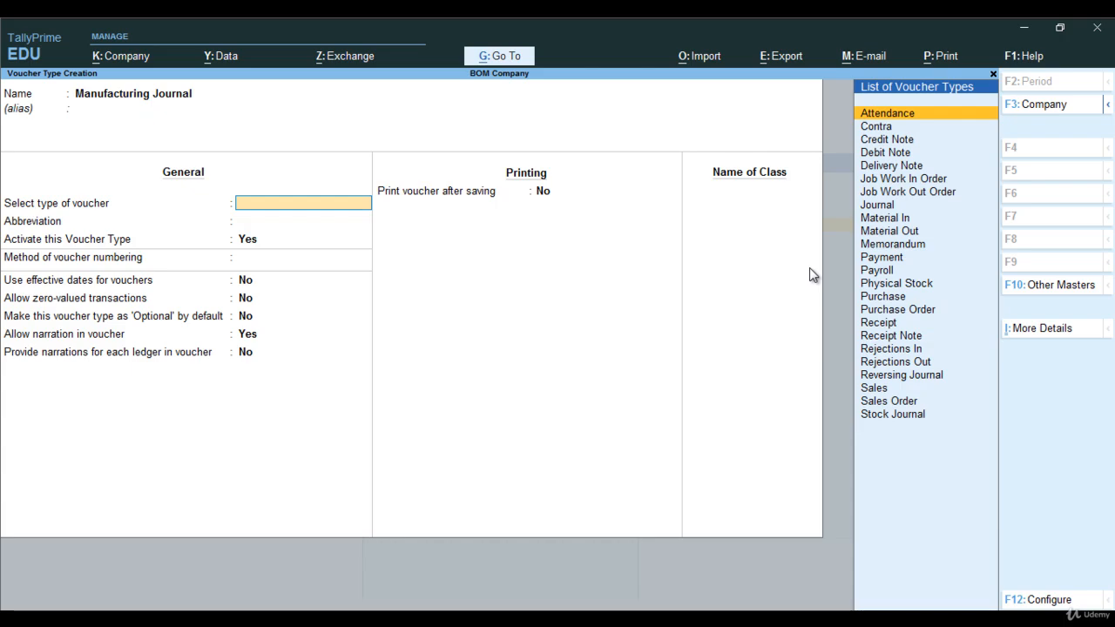
# Base the voucher type on Stock Journal, keeping it active with abbreviation Stk Jrnl and automatic numbering.
pyautogui.write('Sto')
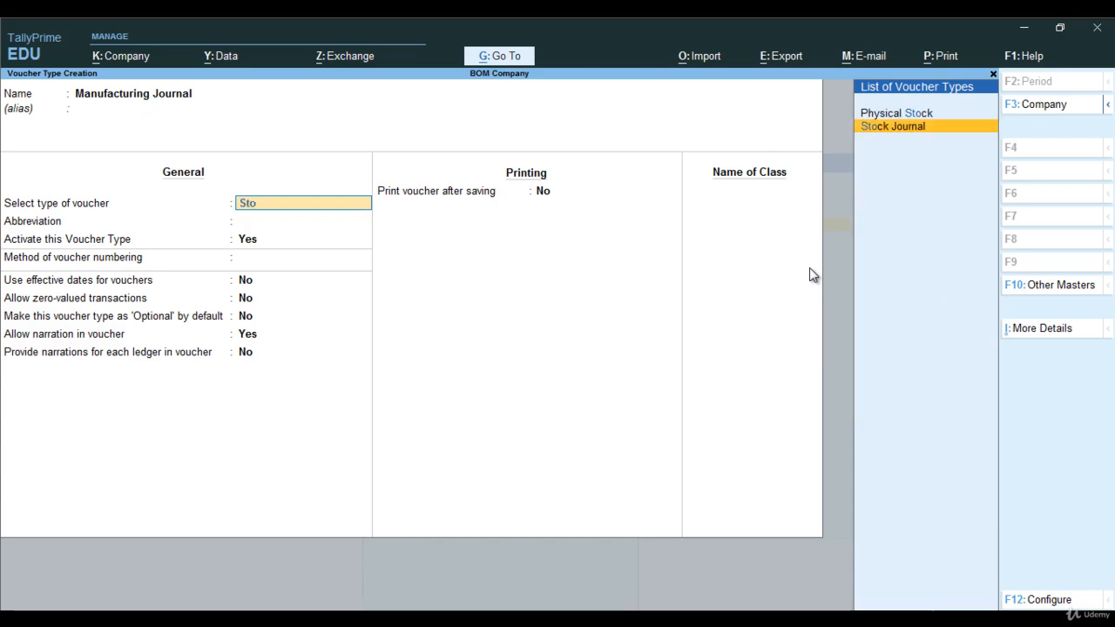
pyautogui.press('Return')
pyautogui.press('Return')
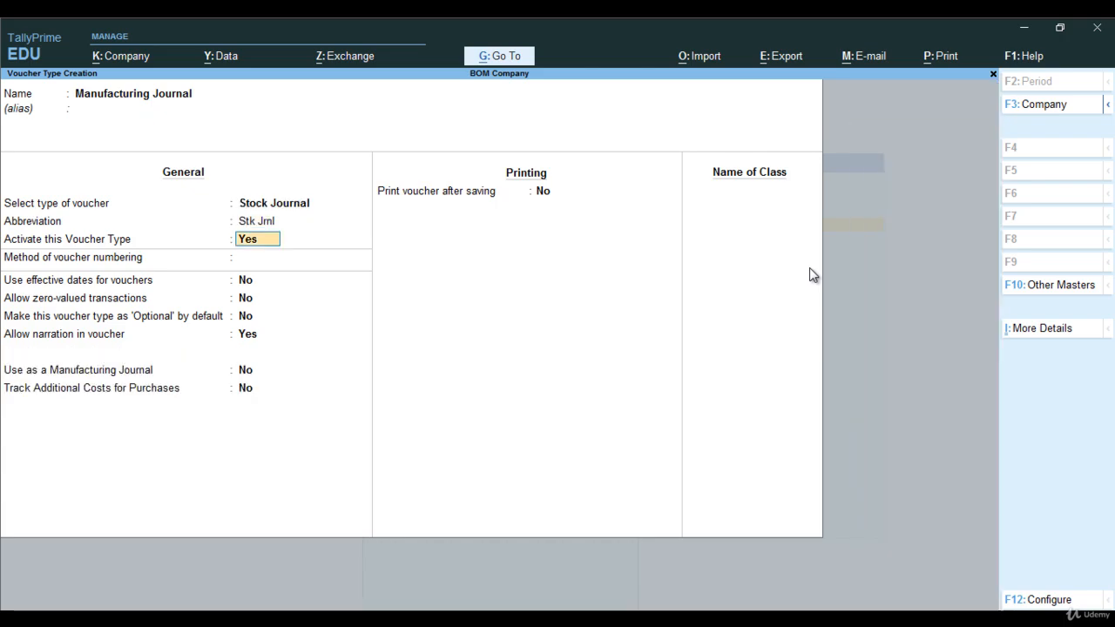
# Set the voucher type for use as a manufacturing journal, keep the other defaults, save it and return to the Gateway of Tally.
pyautogui.press('Return')
pyautogui.press('Return')
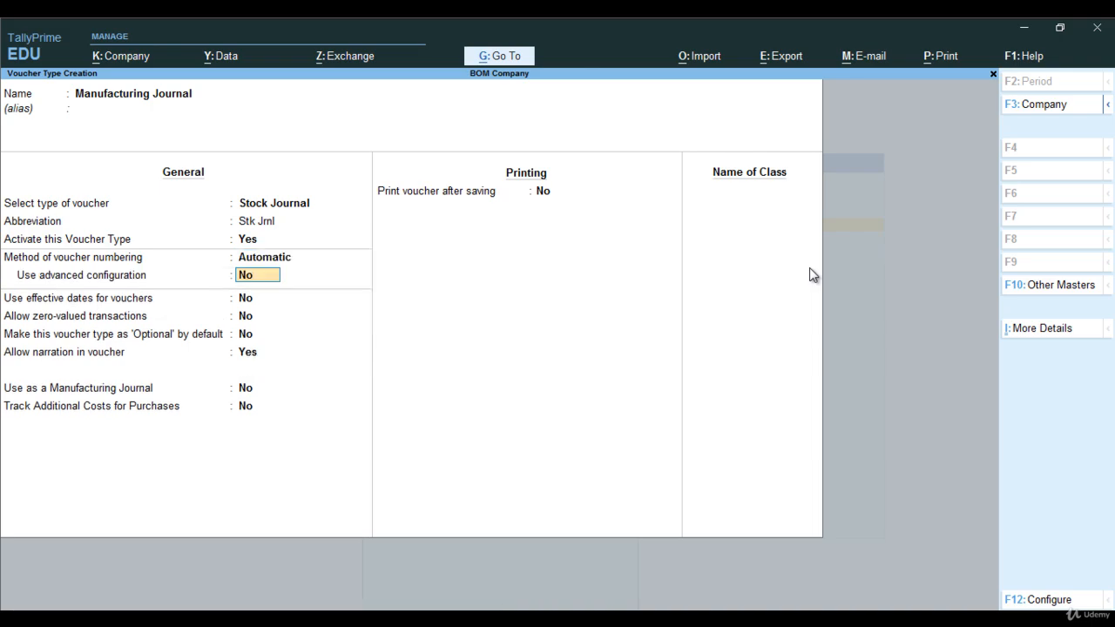
pyautogui.press('Return')
pyautogui.press('Return')
pyautogui.press('Return')
pyautogui.press('Return')
pyautogui.press('Return')
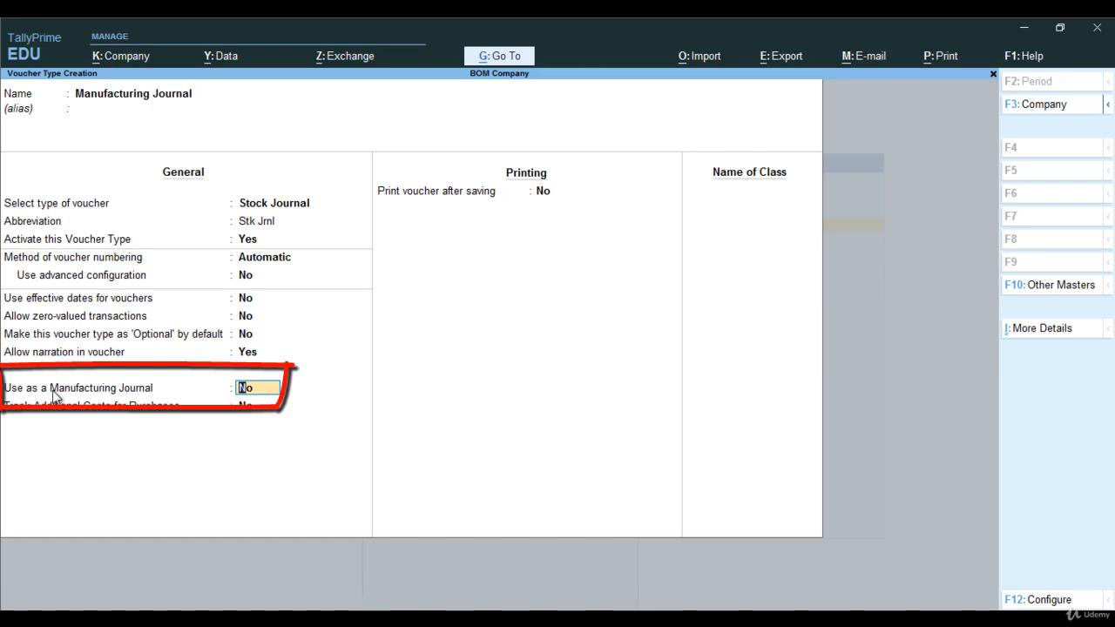
pyautogui.write('y')
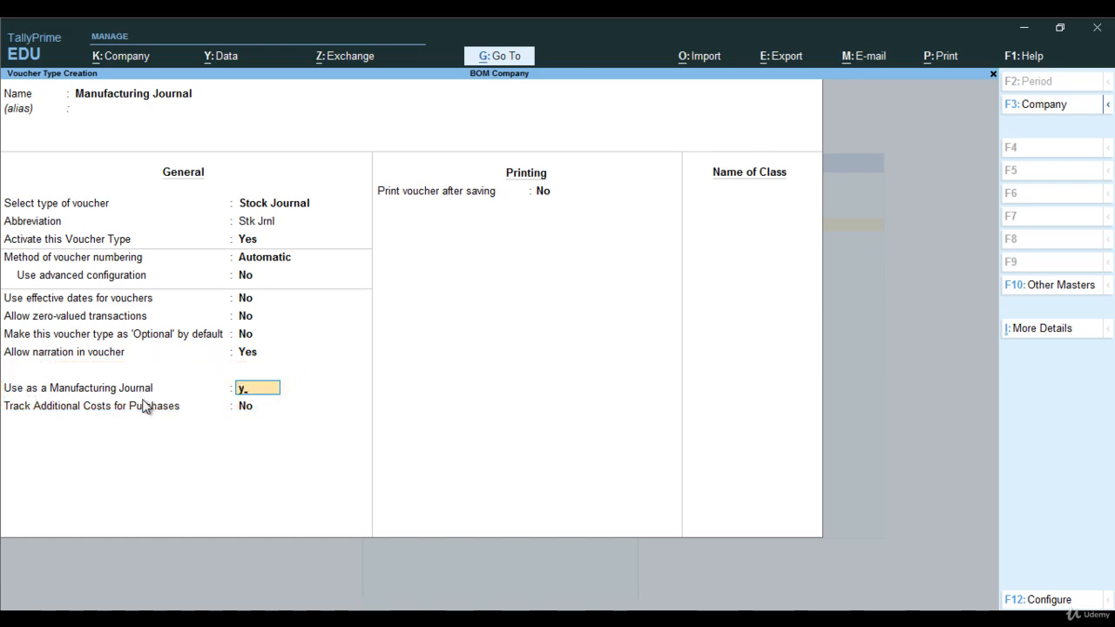
pyautogui.press('Return')
pyautogui.press('Return')
pyautogui.press('Return')
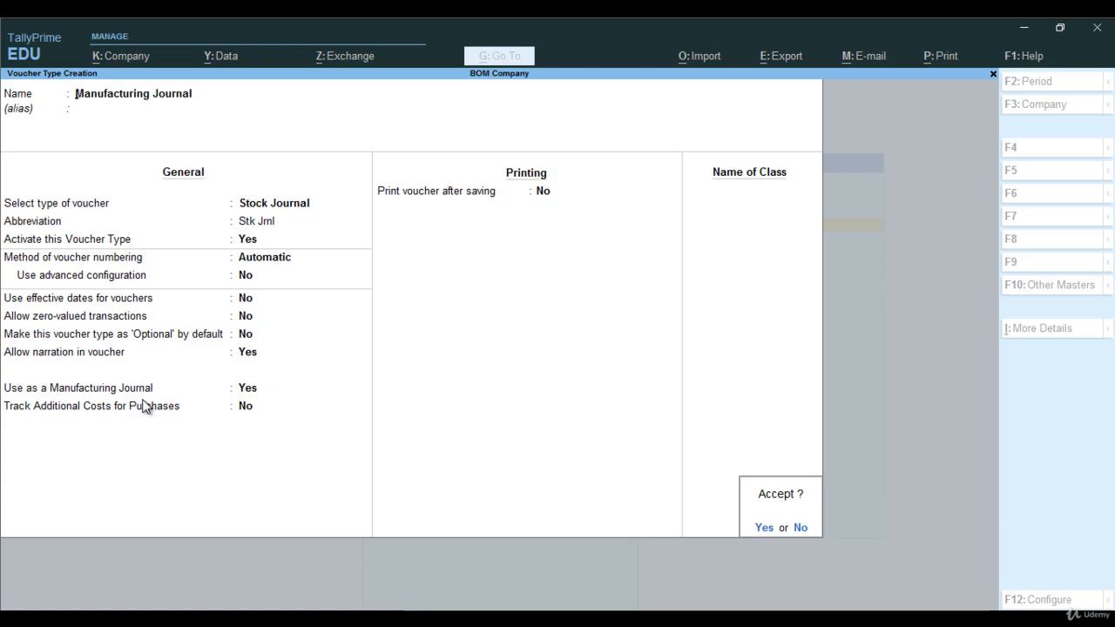
pyautogui.press('Return')
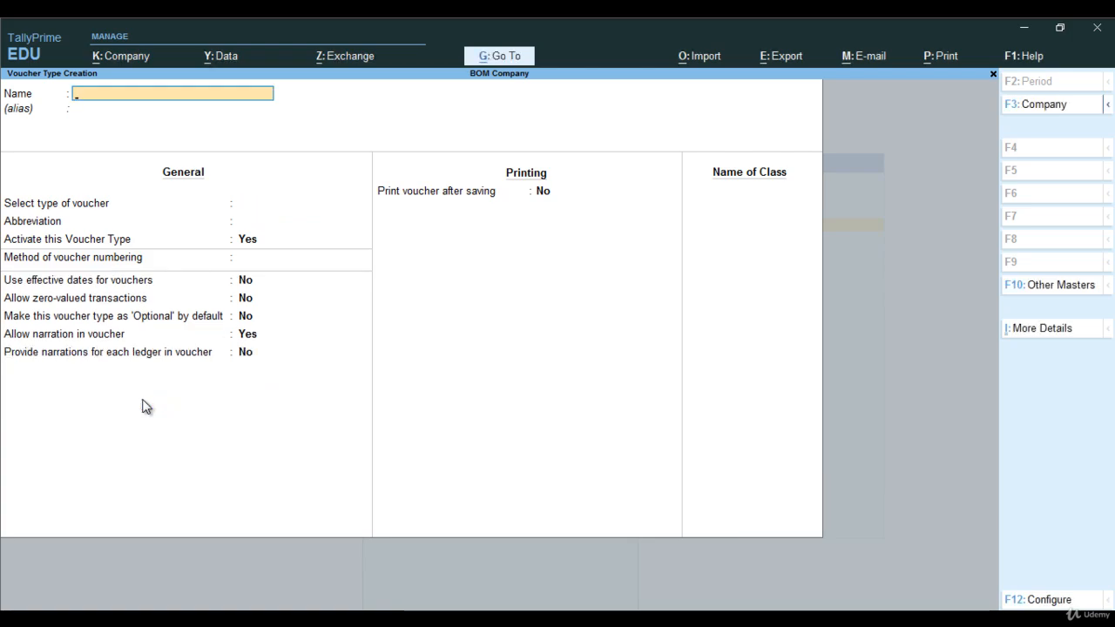
pyautogui.press('Escape')
pyautogui.press('Return')
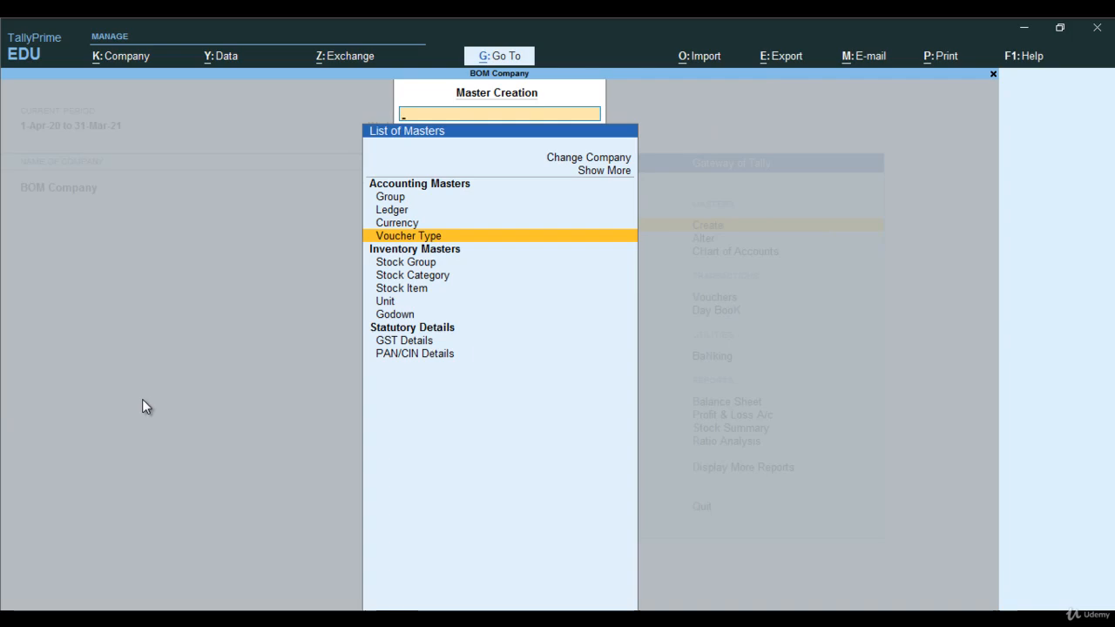
pyautogui.press('Escape')
# Open a new inventory voucher of the Manufacturing Journal type from the Gateway of Tally.
pyautogui.press('Down')
pyautogui.press('Down')
pyautogui.press('Down')
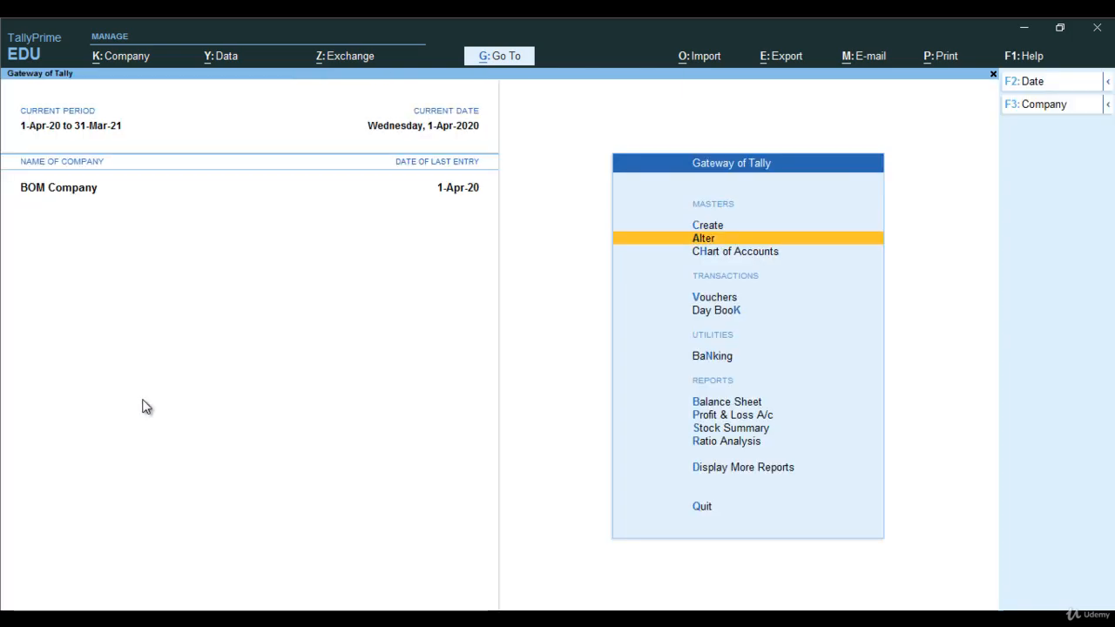
pyautogui.press('Return')
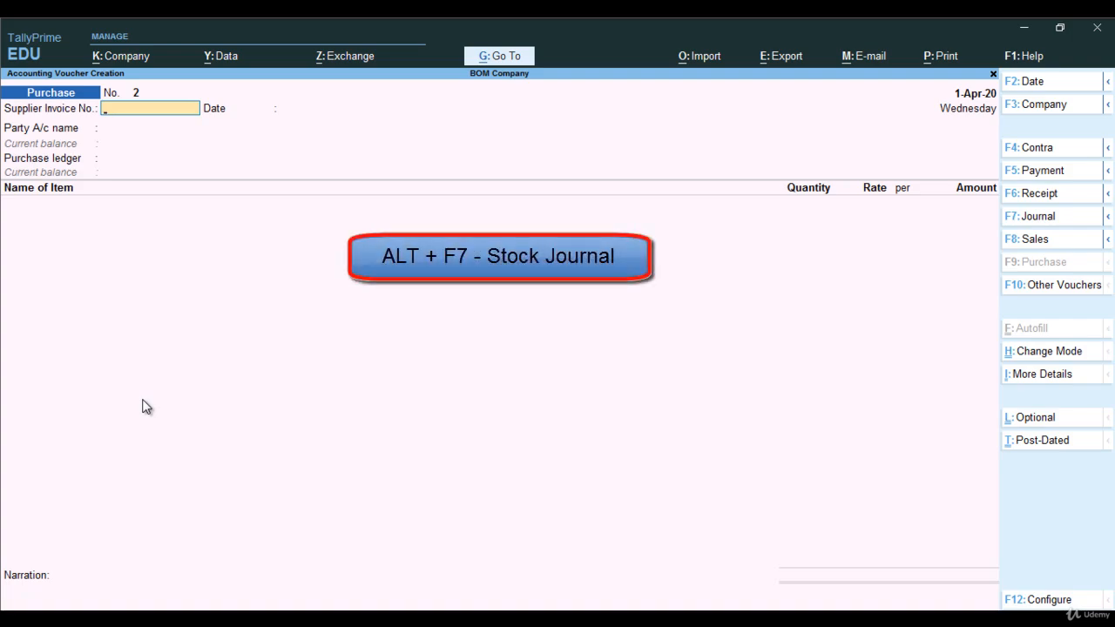
pyautogui.hotkey('alt', 'F7')
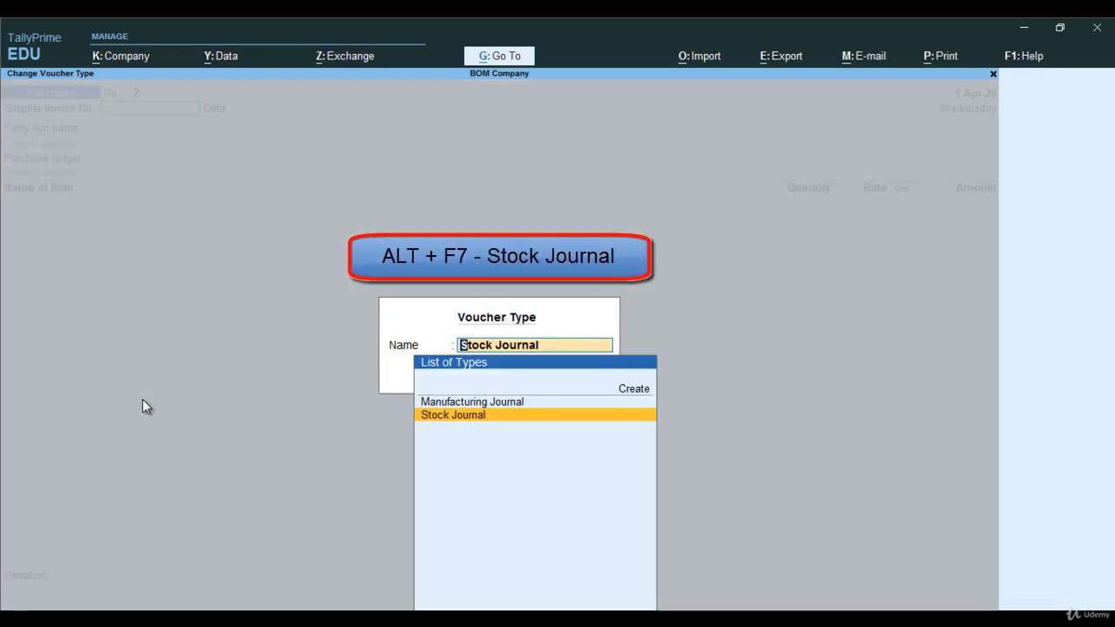
pyautogui.press('Up')
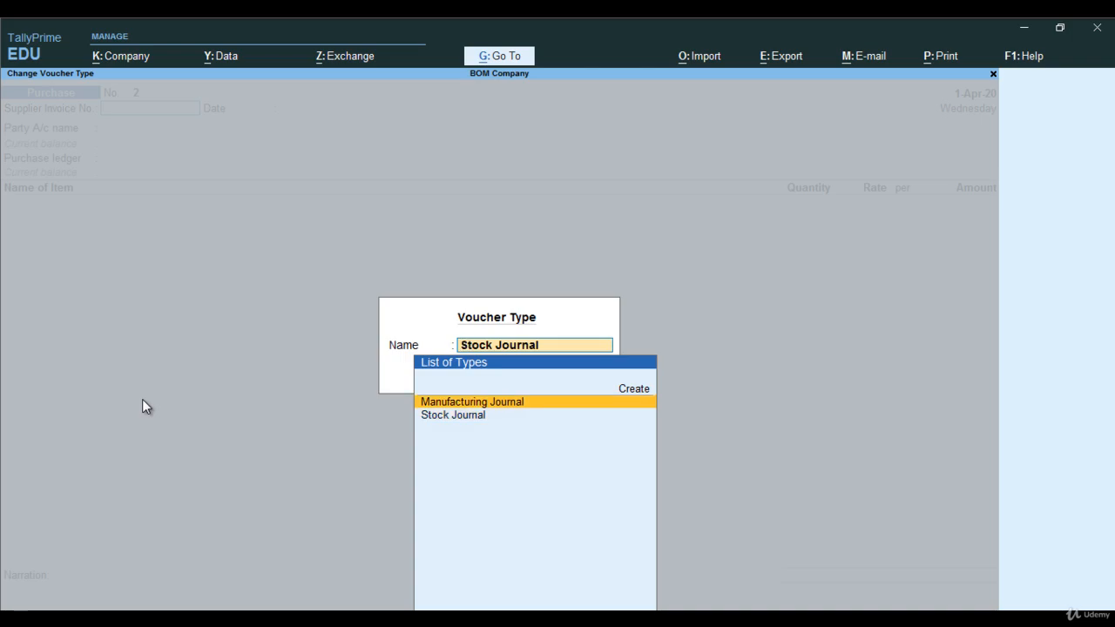
pyautogui.press('Return')
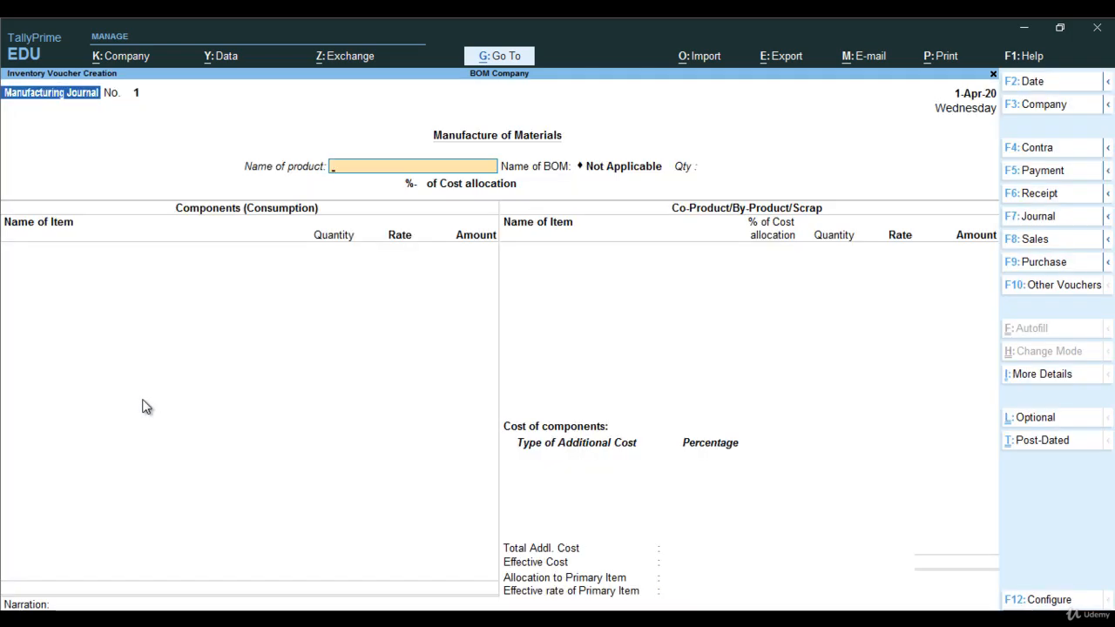
# Choose Shirt as the product to manufacture, with its Shirt BOM, and set the quantity to 100 pcs.
pyautogui.write('S')
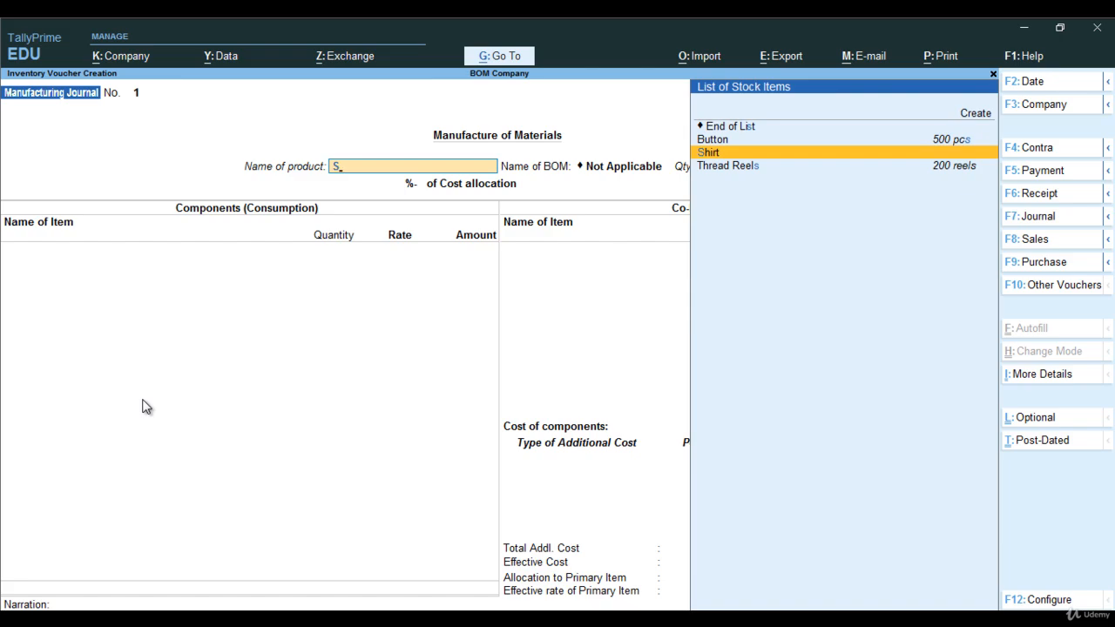
pyautogui.press('Return')
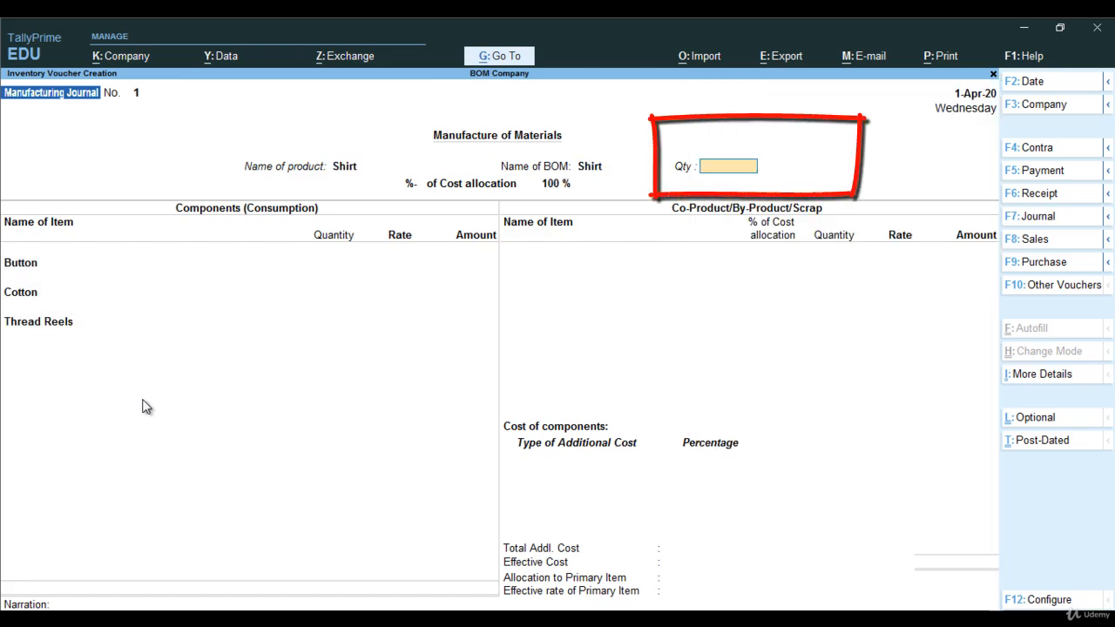
pyautogui.write('100')
pyautogui.press('Return')
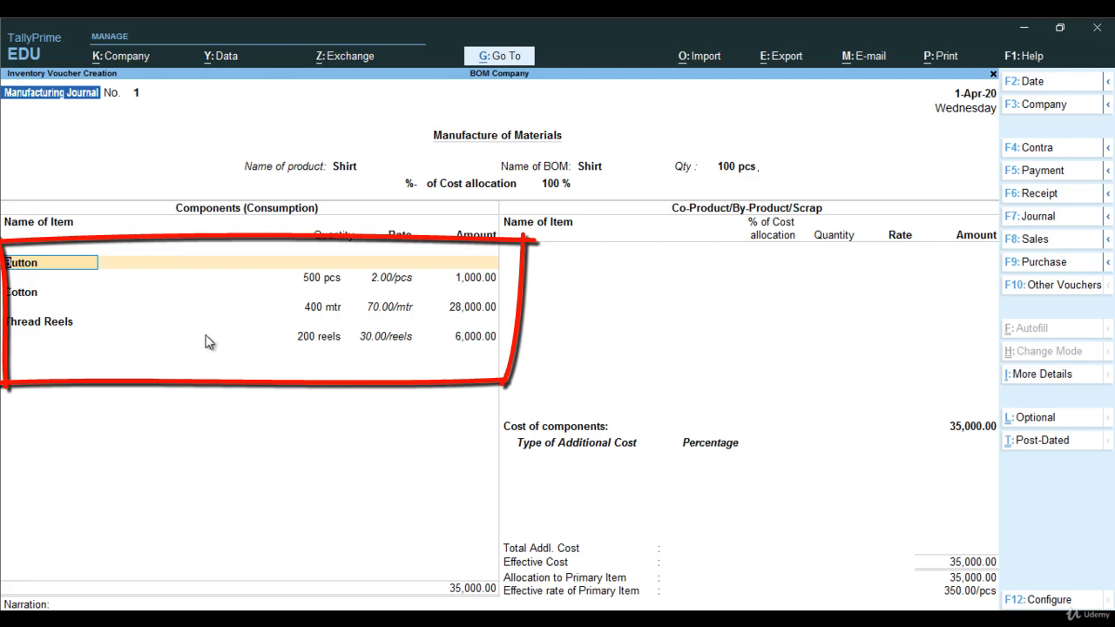
# Keep the filled-in quantities and rates for Button, Cotton and Thread Reels, and end the co-product list without any item.
pyautogui.press('Return')
pyautogui.press('Return')
pyautogui.press('Return')
pyautogui.press('Return')
pyautogui.press('Return')
pyautogui.press('Return')
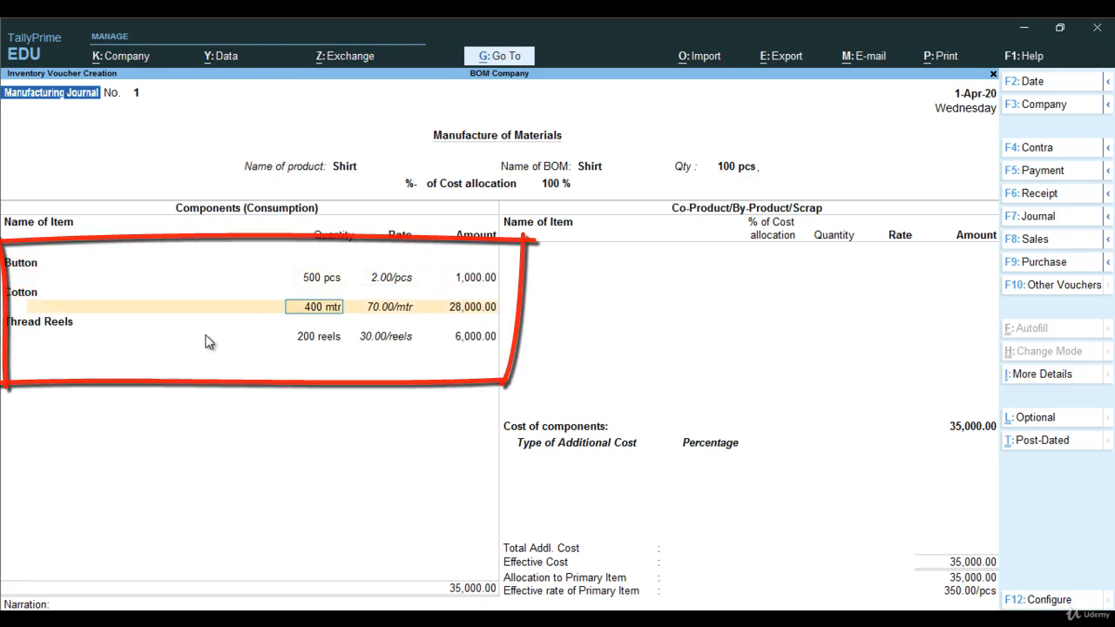
pyautogui.press('Return')
pyautogui.press('Return')
pyautogui.press('Return')
pyautogui.press('Return')
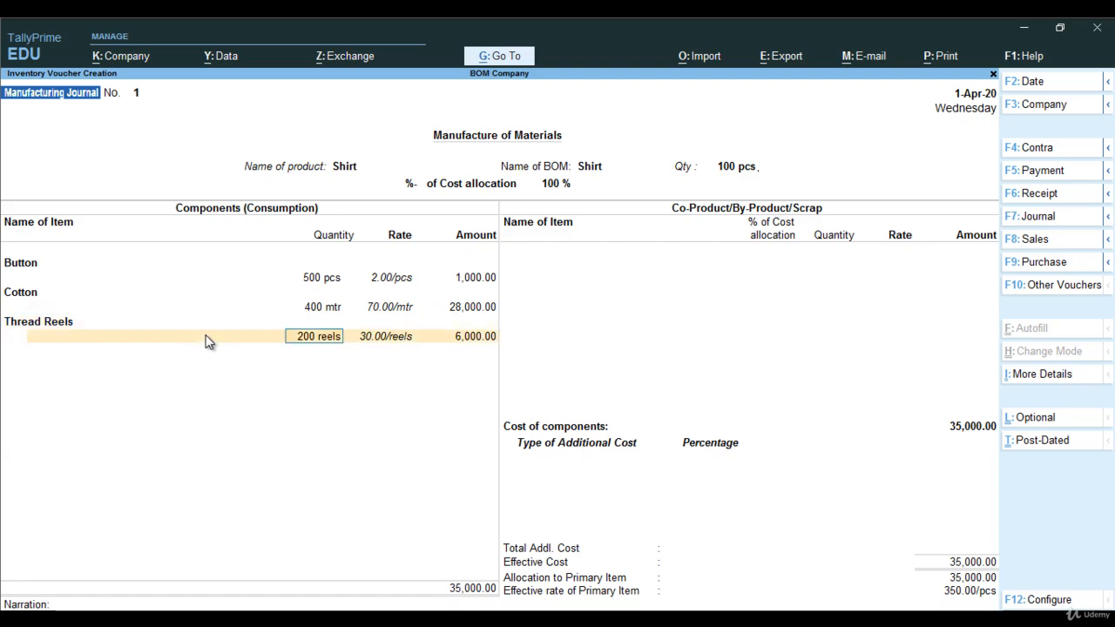
pyautogui.press('Return')
pyautogui.press('Return')
pyautogui.press('Return')
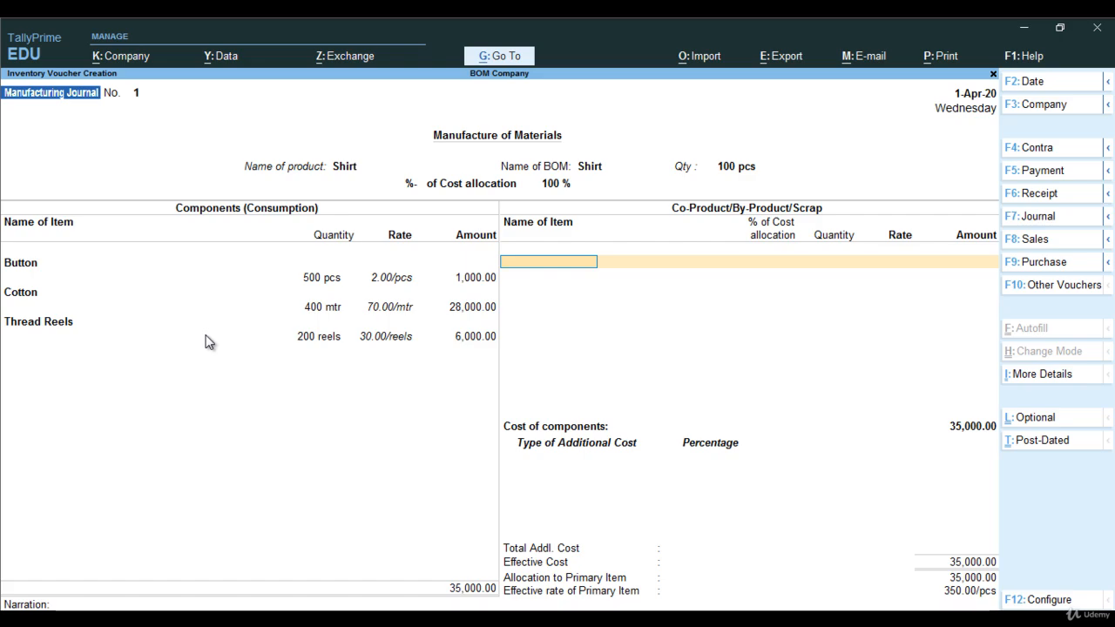
pyautogui.press('Return')
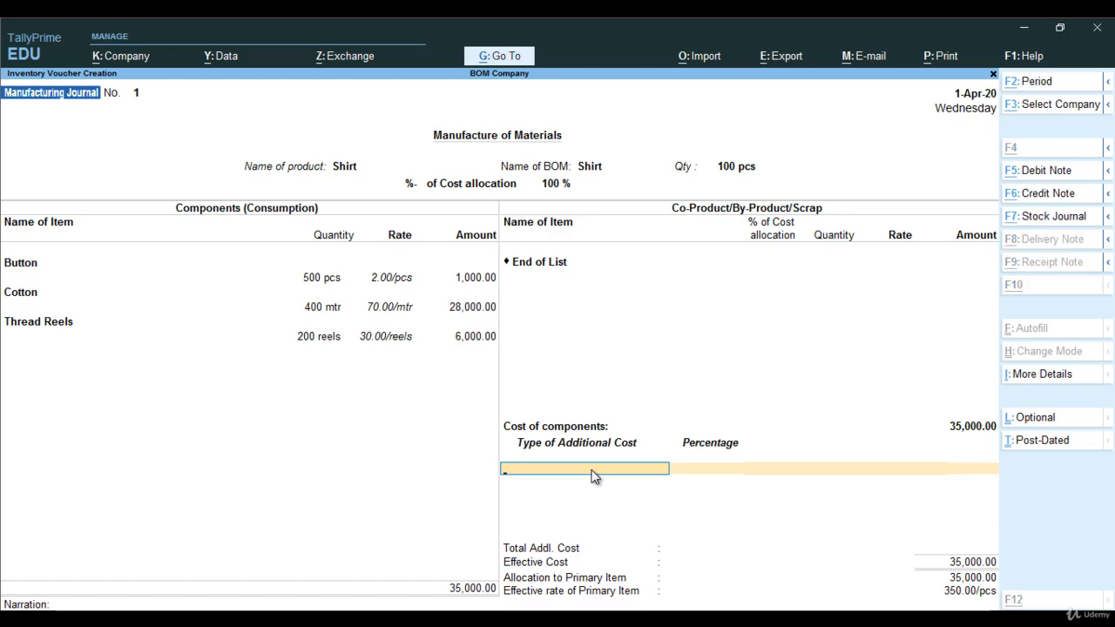
# Create an additional-cost ledger named Wages without alias, grouped under Direct Expenses.
pyautogui.hotkey('alt', 'c')
pyautogui.write('Wages')
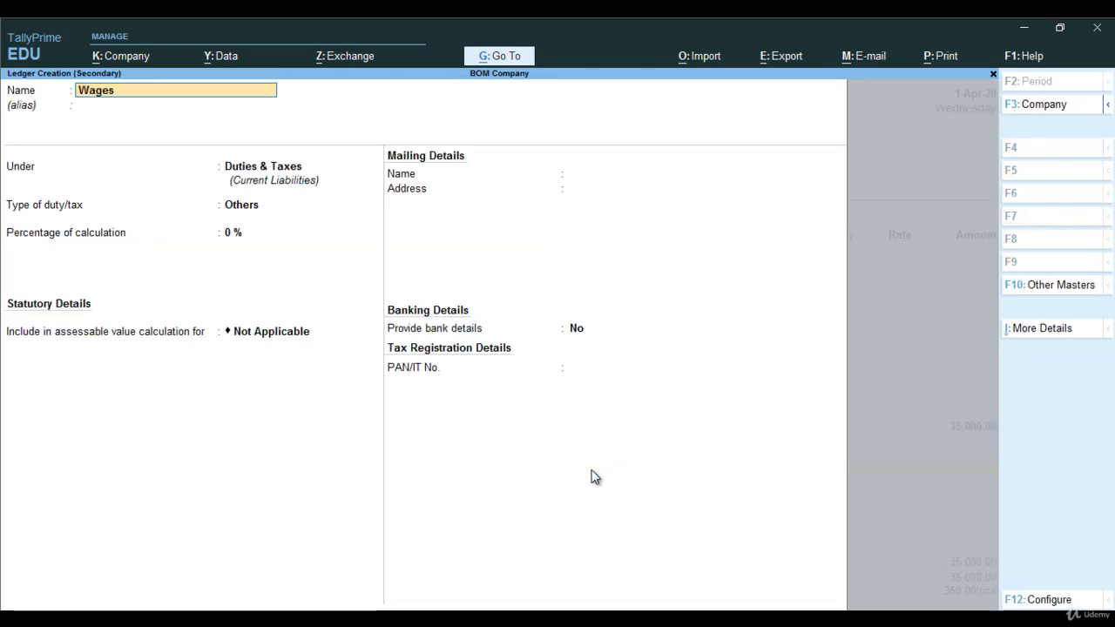
pyautogui.press('Return')
pyautogui.press('Return')
pyautogui.write('Di')
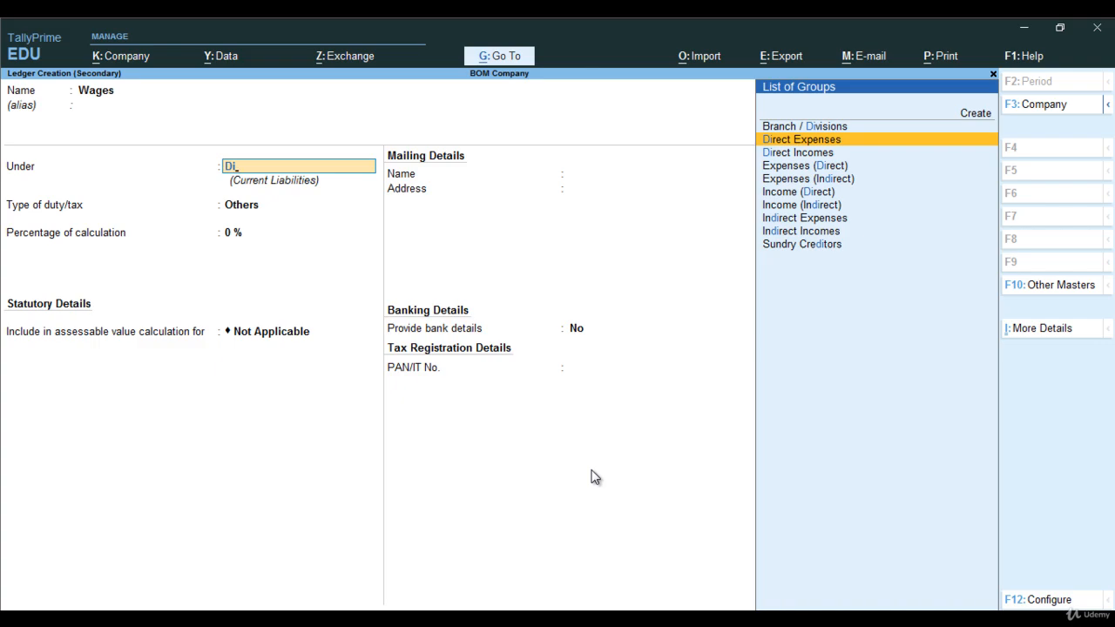
pyautogui.press('Return')
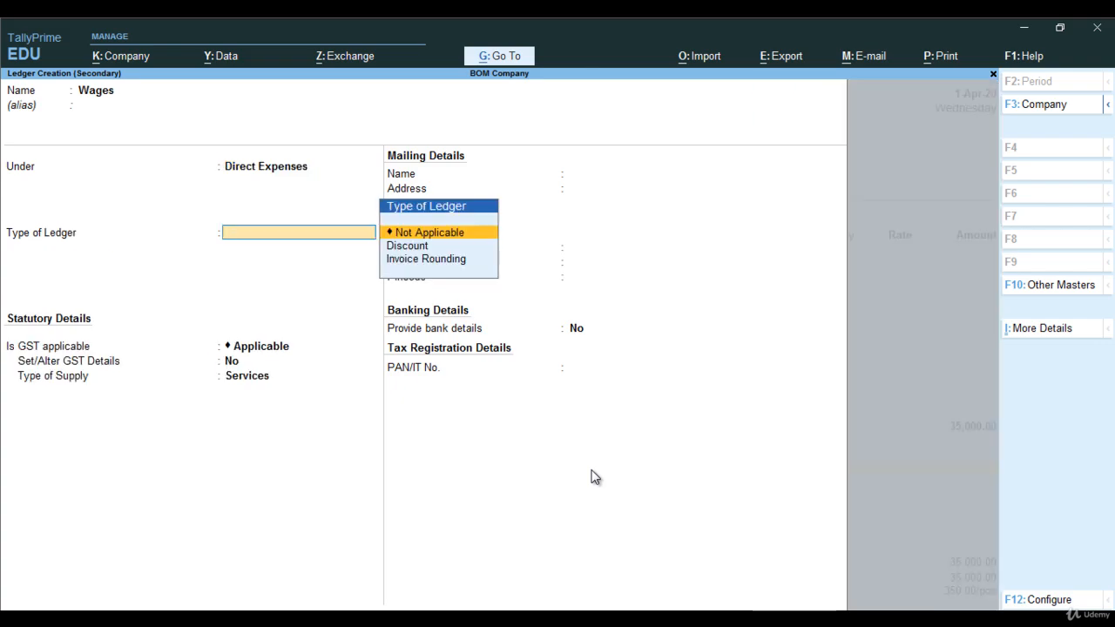
# Keep the Wages ledger's type Not Applicable, GST Applicable, supply type Services and no bank details, then save the ledger.
pyautogui.press('Return')
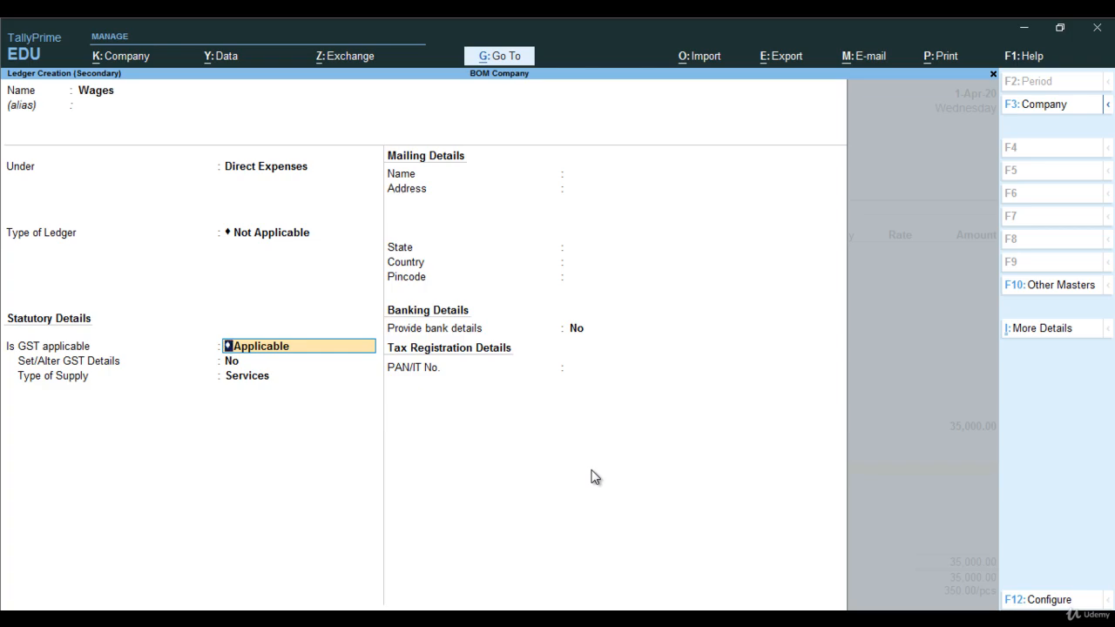
pyautogui.press('Return')
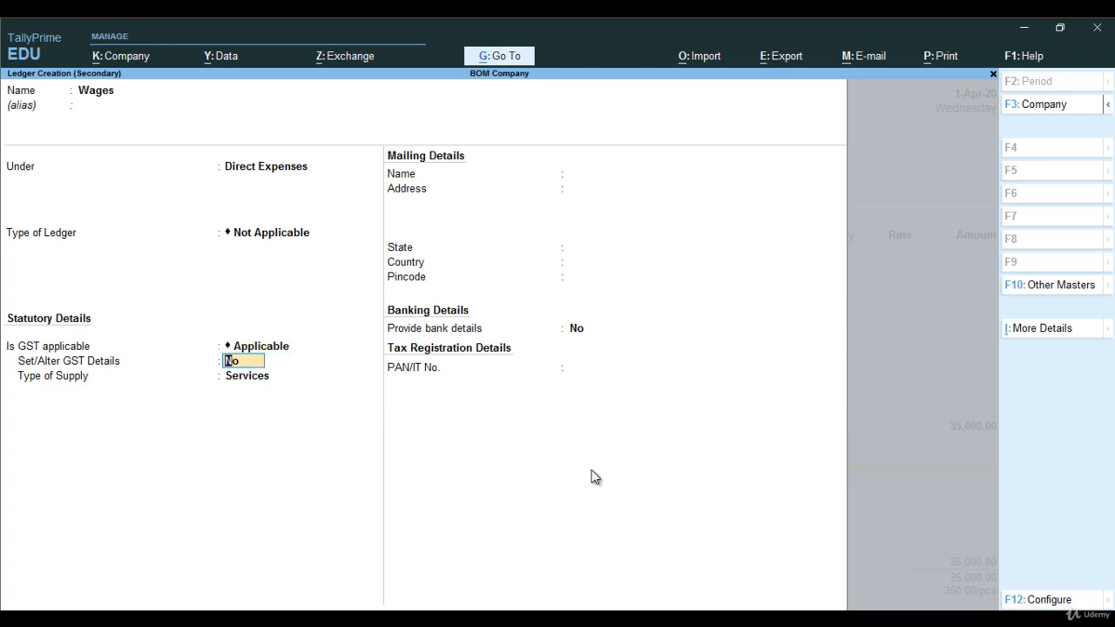
pyautogui.press('Return')
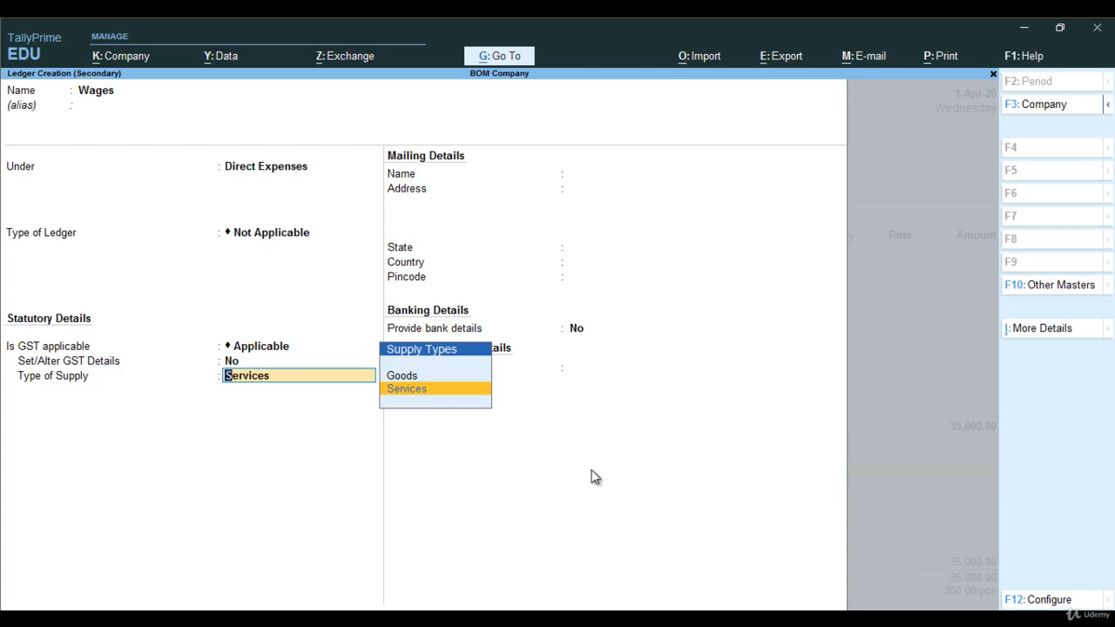
pyautogui.press('Return')
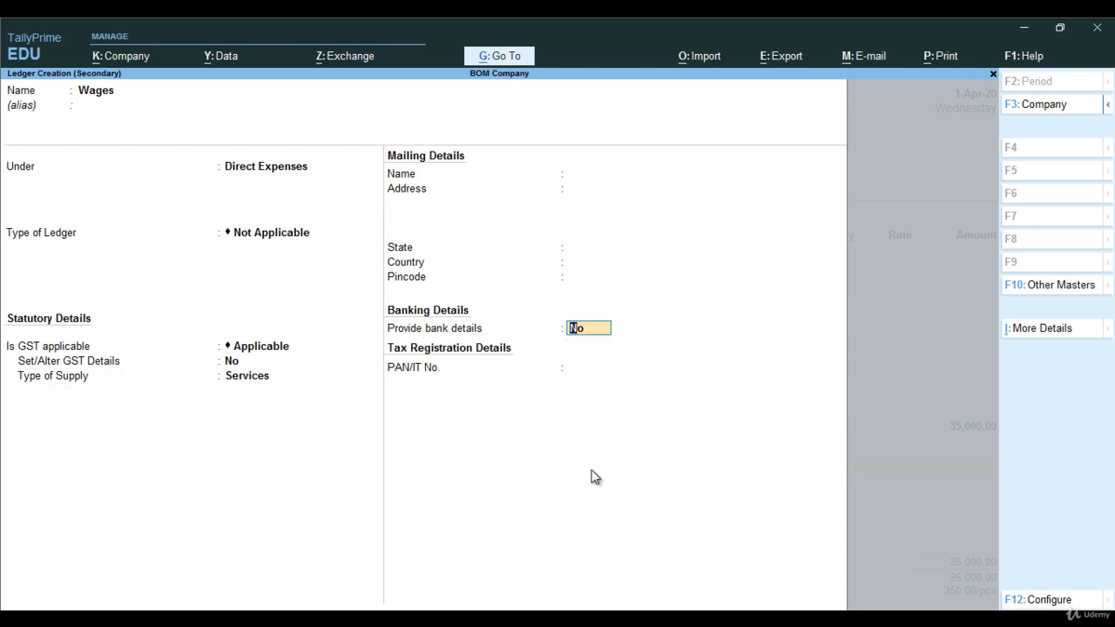
pyautogui.press('Return')
pyautogui.press('Return')
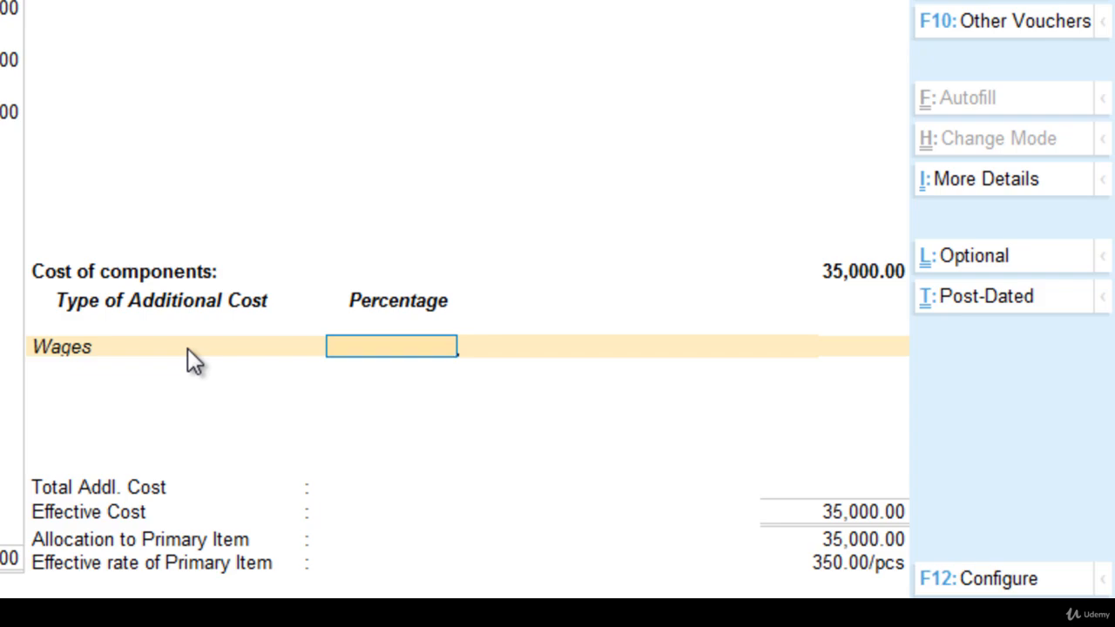
# Set Wages to 10 % of component cost, save the manufacturing journal without narration and return to the Gateway of Tally.
pyautogui.write('10')
pyautogui.press('Return')
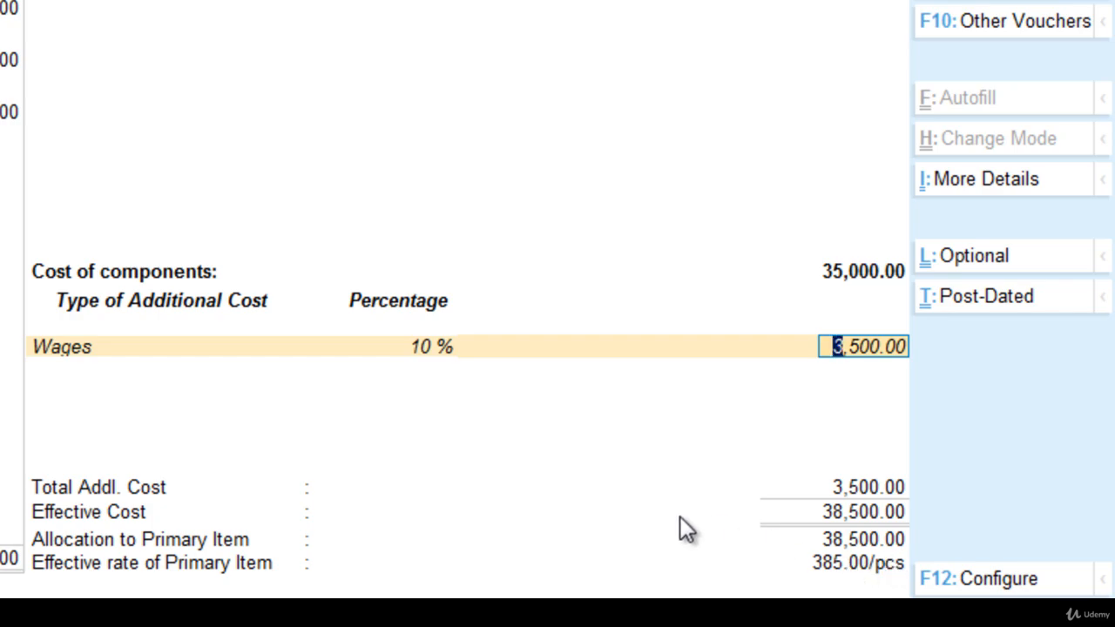
pyautogui.press('Return')
pyautogui.press('Return')
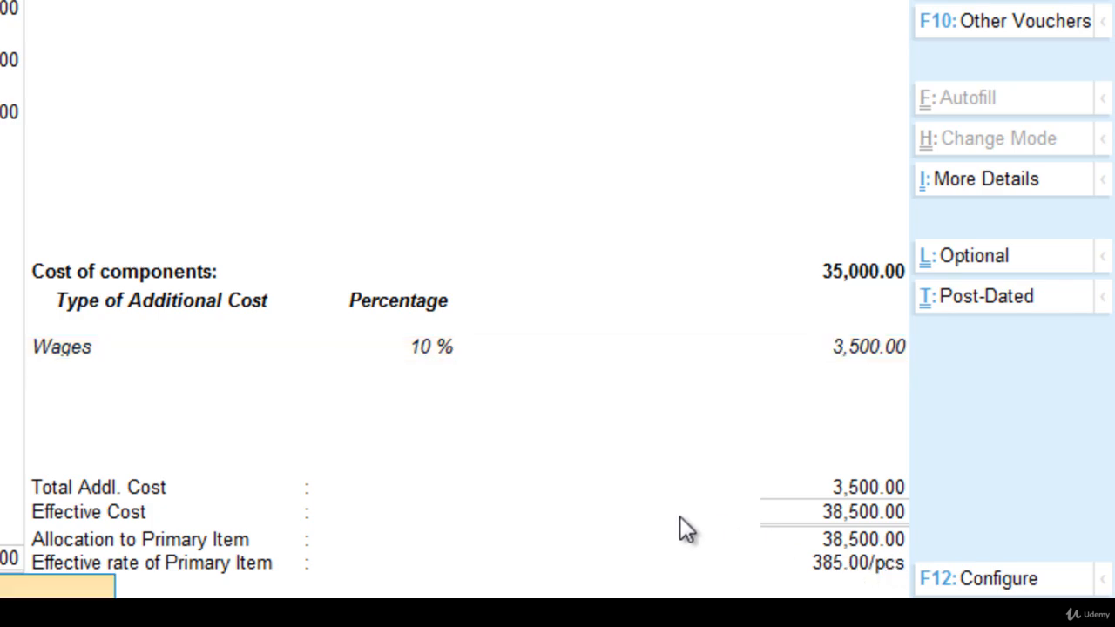
pyautogui.press('Return')
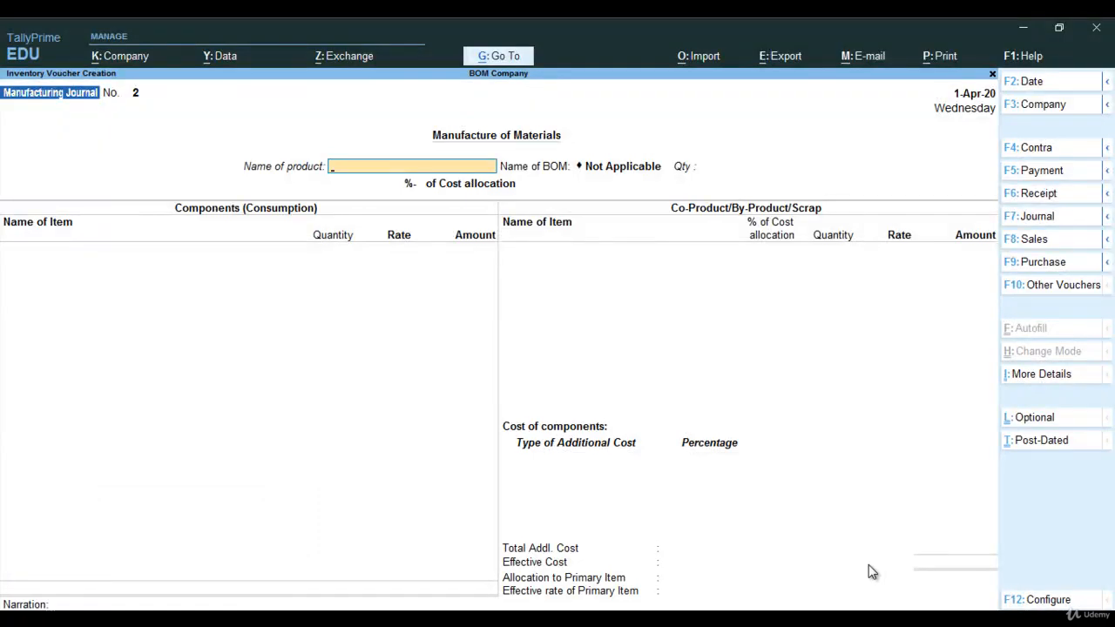
pyautogui.press('Escape')
pyautogui.press('Return')
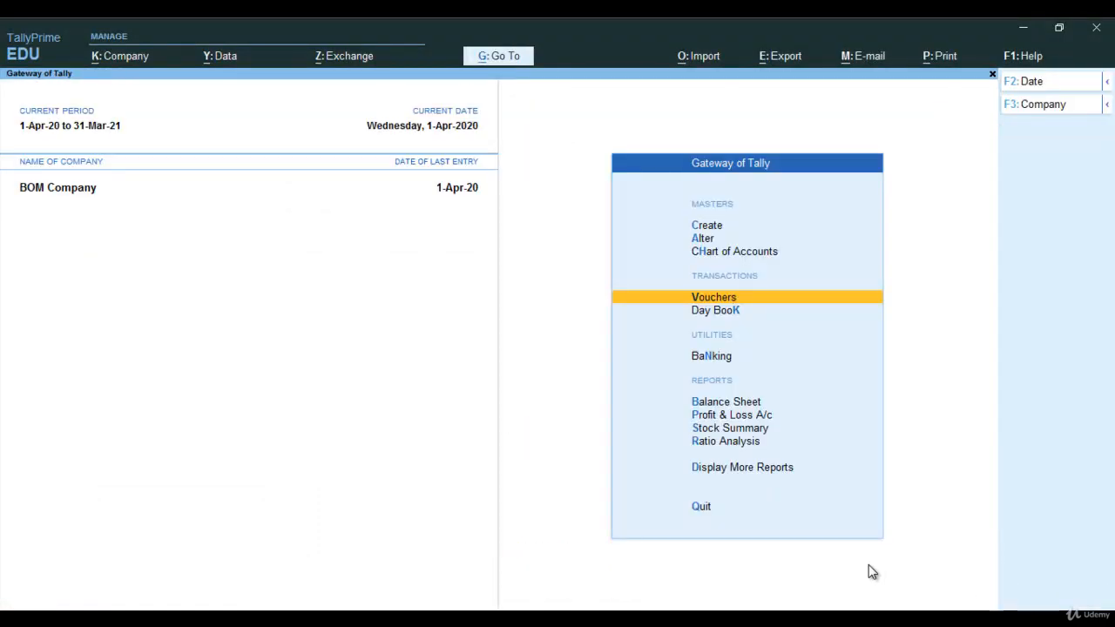
# Check the closing quantity, rate and value of Shirt under Finished Goods in the Stock Summary, then close the report.
pyautogui.press('Down')
pyautogui.press('Down')
pyautogui.press('Down')
pyautogui.press('Down')
pyautogui.press('Down')
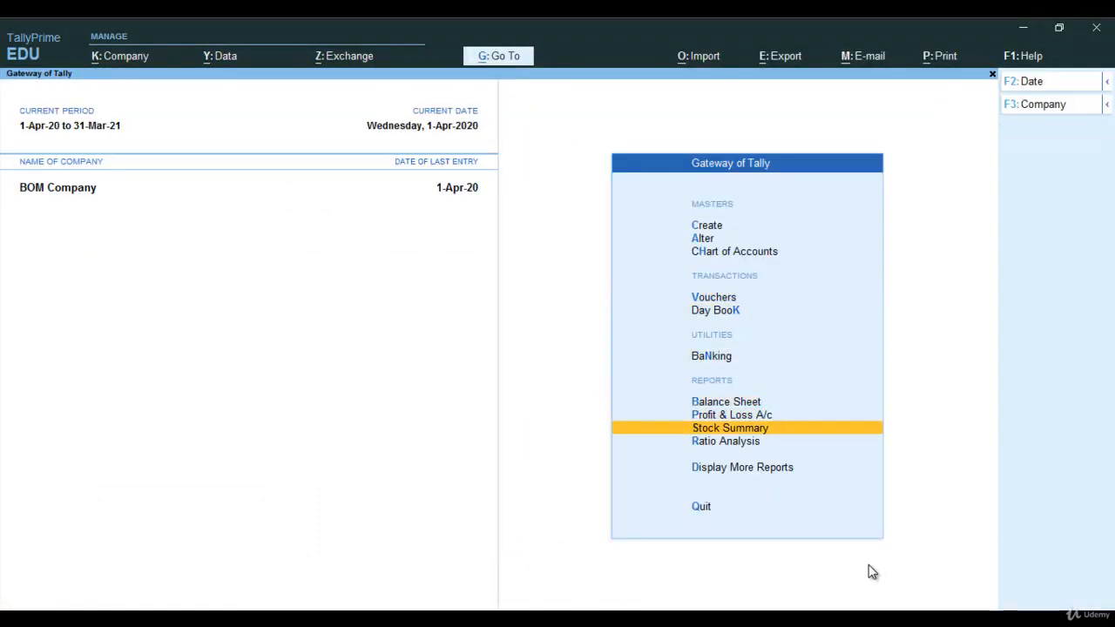
pyautogui.press('Return')
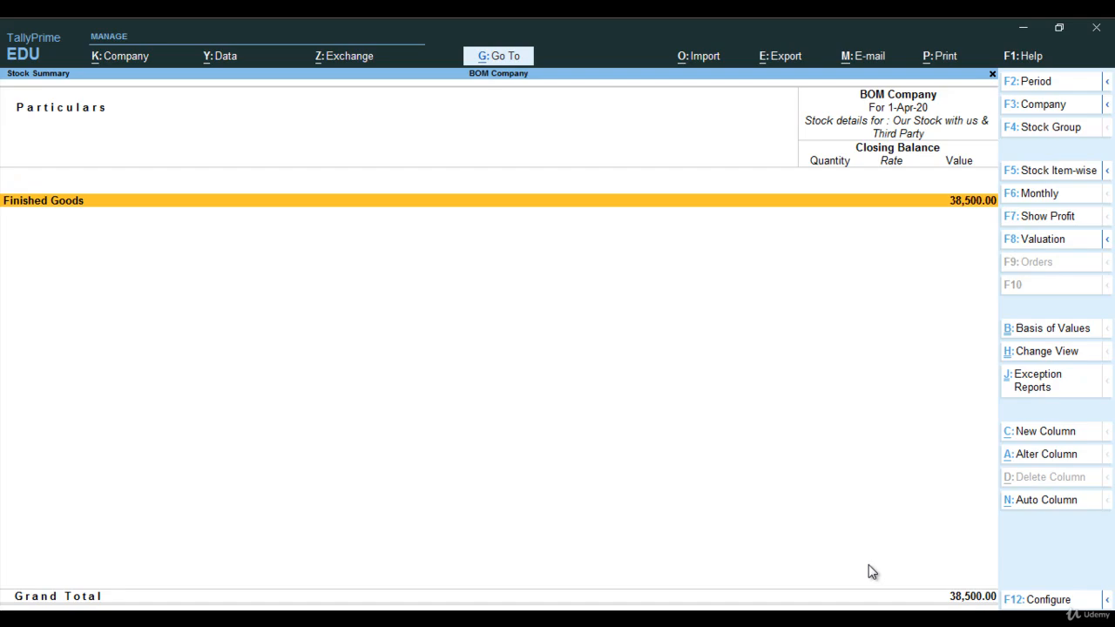
pyautogui.press('Return')
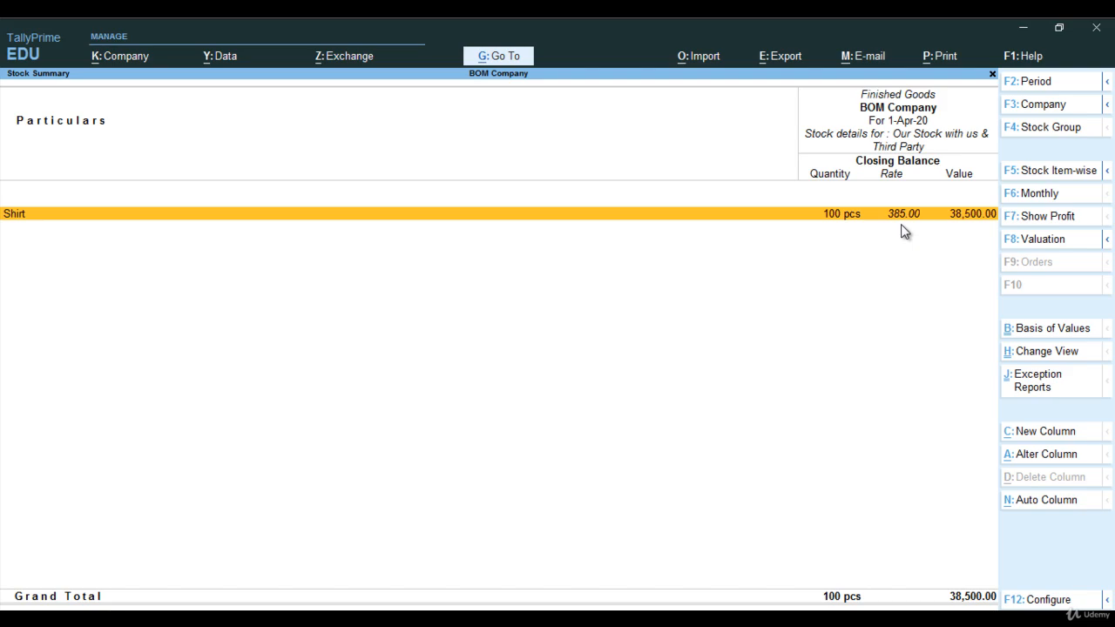
pyautogui.press('Escape')
pyautogui.press('Escape')
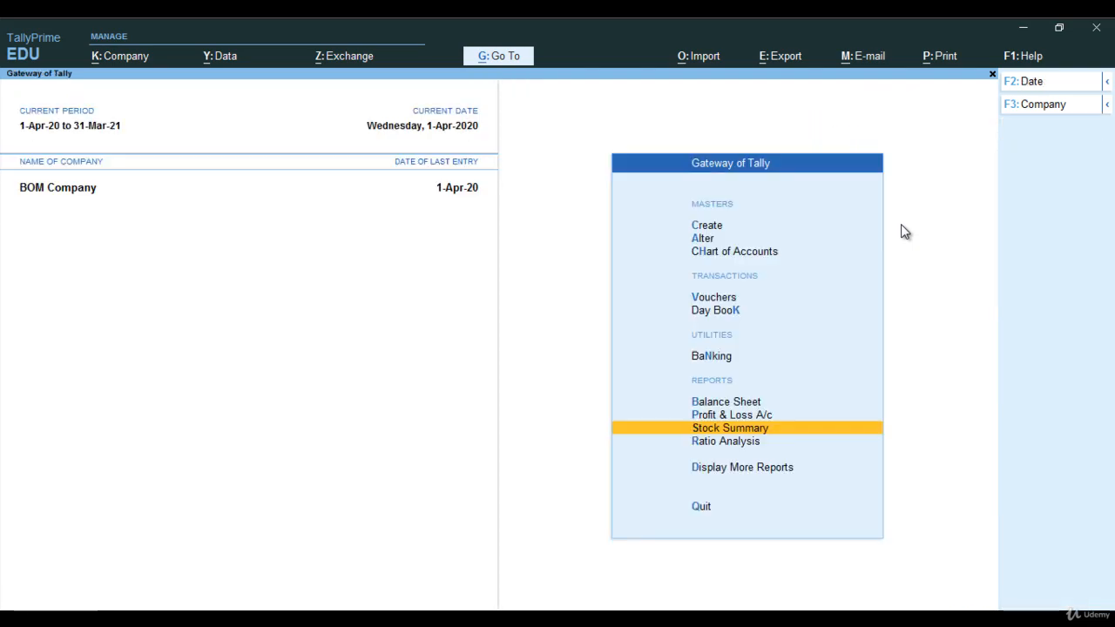
# Open a new Sales voucher from the Gateway of Tally.
pyautogui.press('Up')
pyautogui.press('Up')
pyautogui.press('Up')
pyautogui.press('Up')
pyautogui.press('Up')
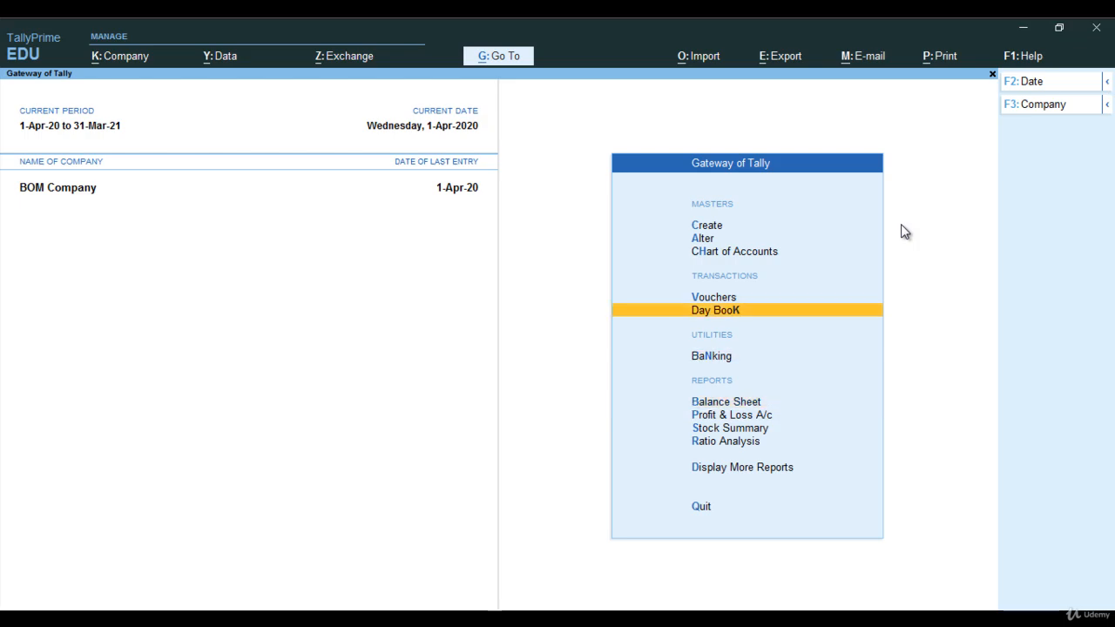
pyautogui.press('Return')
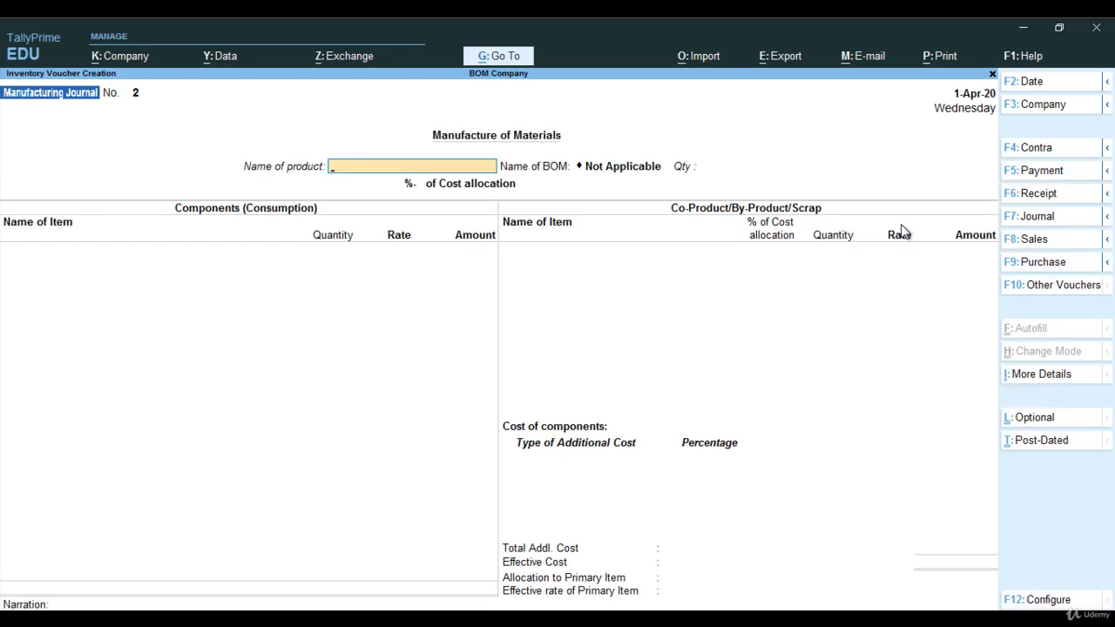
pyautogui.press('F8')
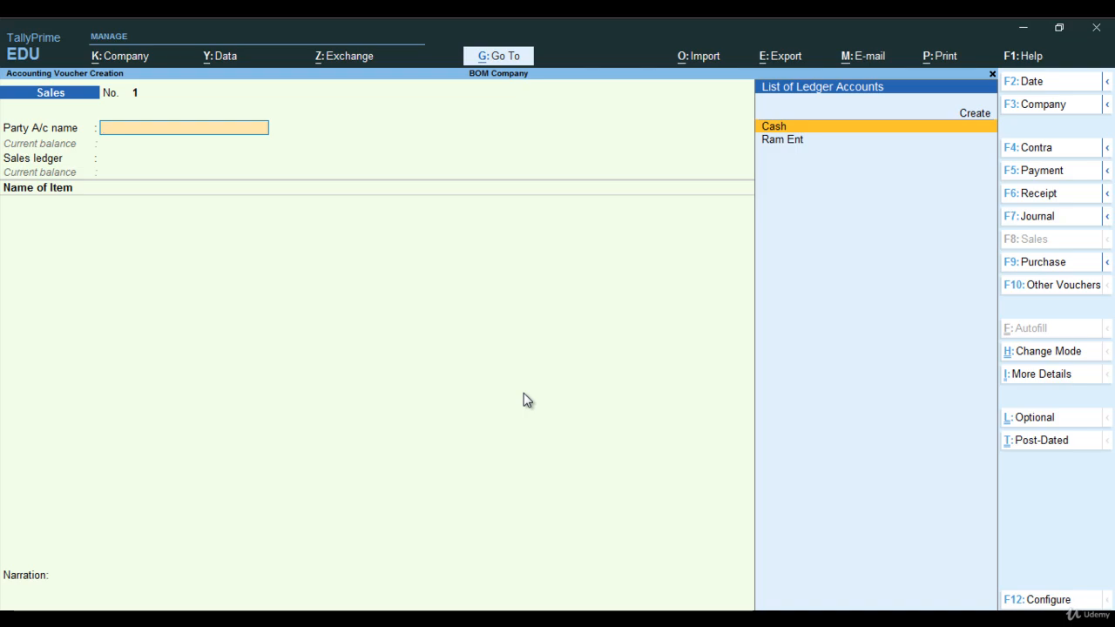
# Create a party ledger named Shyam Ent under Sundry Debtors, keeping bill-by-bill balances and leaving the address blank.
pyautogui.hotkey('alt', 'c')
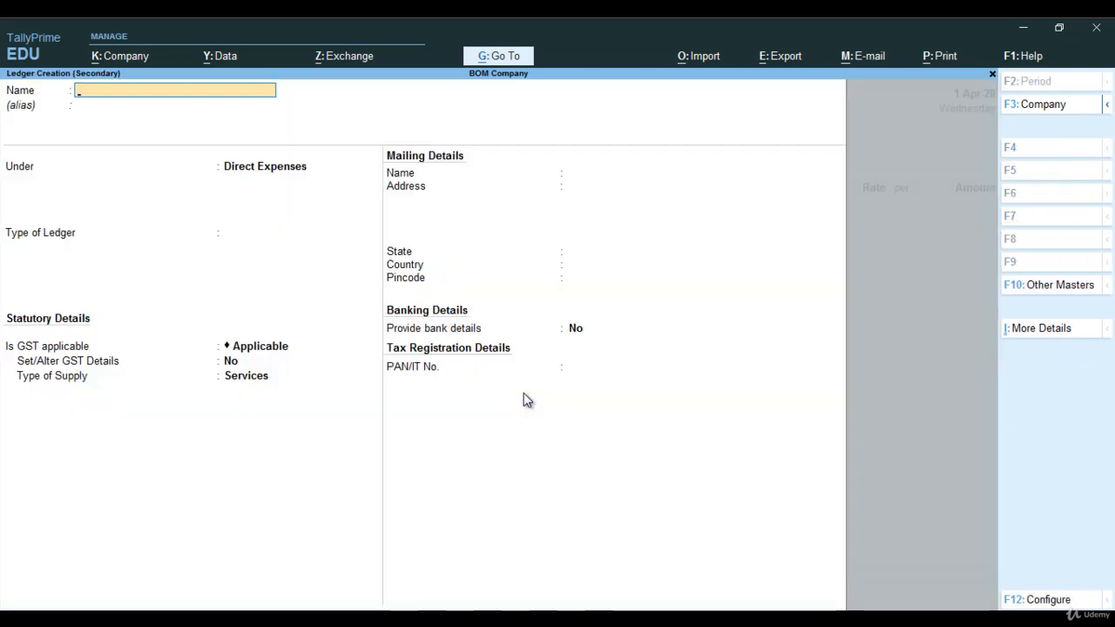
pyautogui.write('Shyam e')
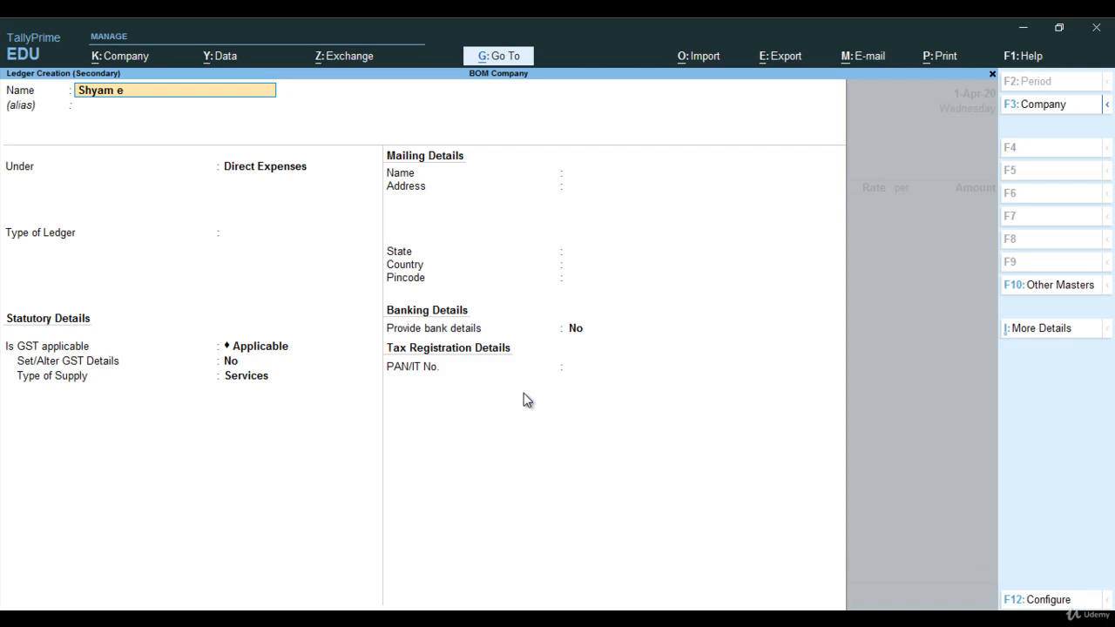
pyautogui.write('nt')
pyautogui.press('Return')
pyautogui.write('Sun')
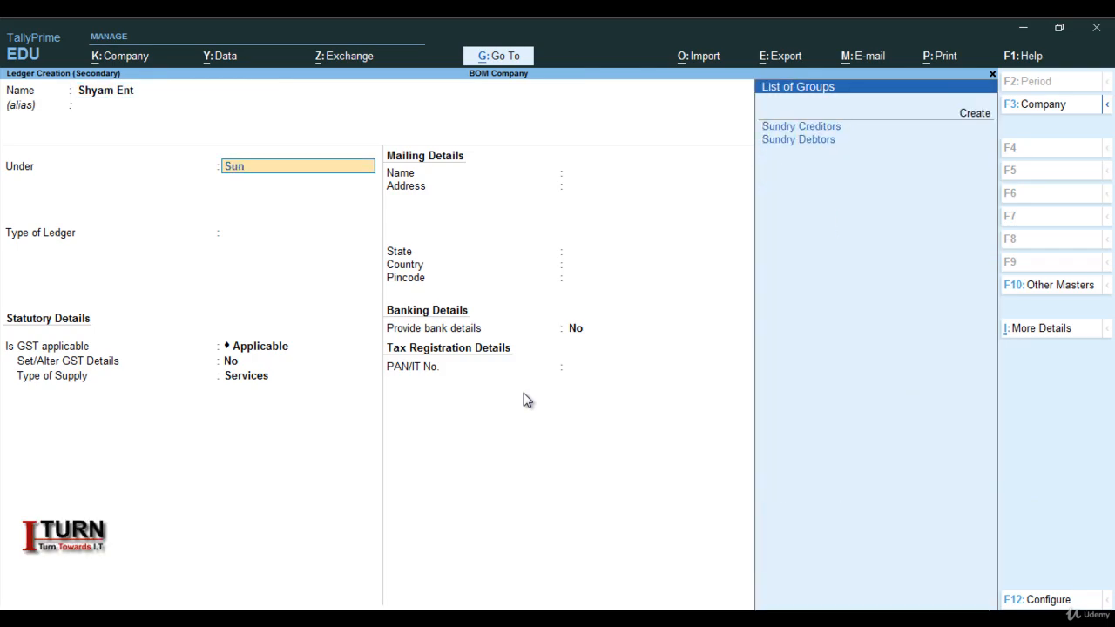
pyautogui.press('Down')
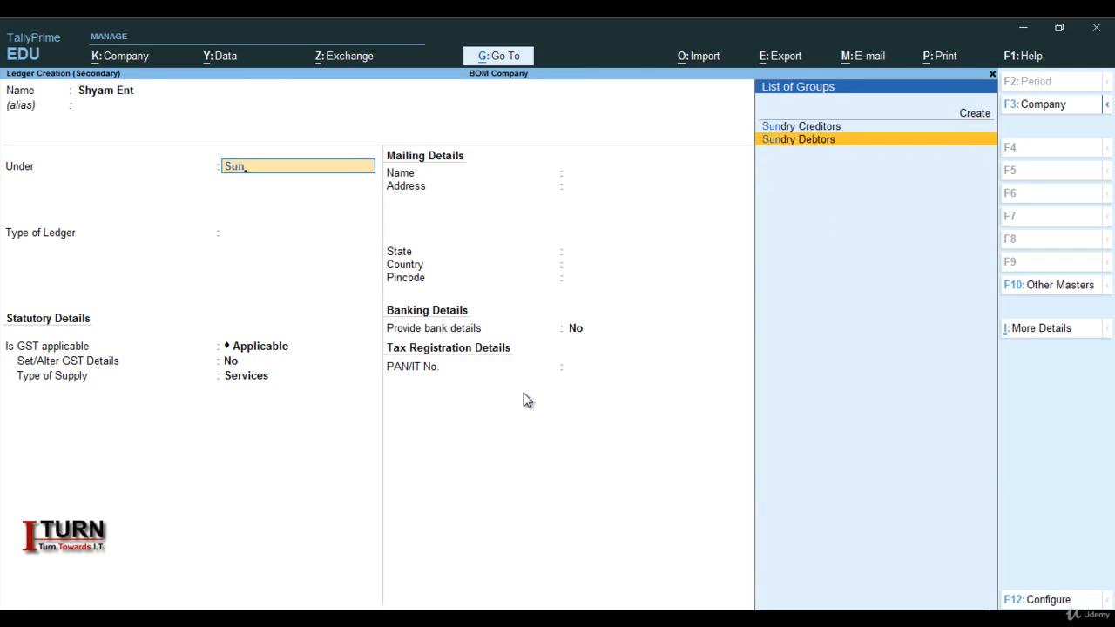
pyautogui.press('Return')
pyautogui.press('Return')
pyautogui.press('Return')
pyautogui.press('Return')
pyautogui.press('Return')
pyautogui.press('Return')
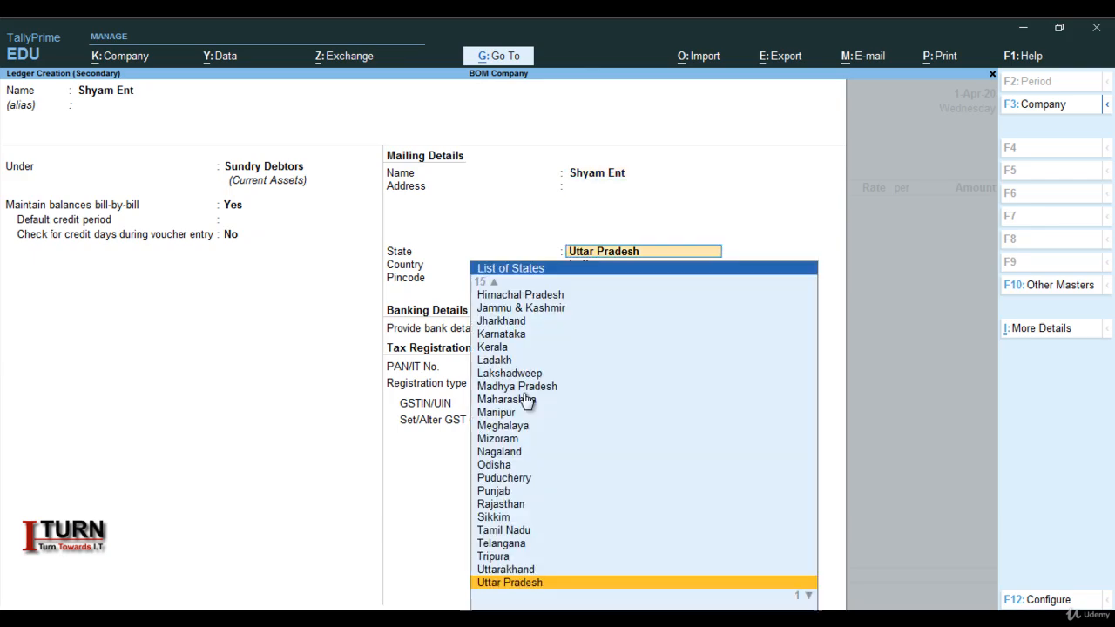
# Keep Uttar Pradesh, India, no bank details and Regular registration for Shyam Ent, enter its GSTIN/UIN, and save the ledger.
pyautogui.press('Return')
pyautogui.press('Return')
pyautogui.press('Return')
pyautogui.press('Return')
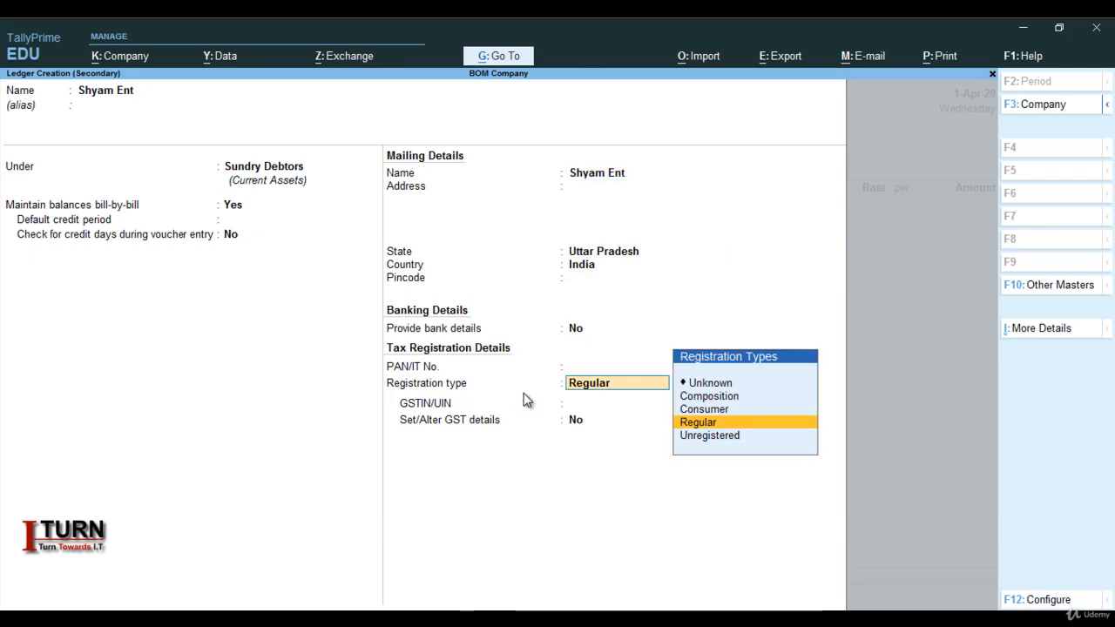
pyautogui.press('Return')
pyautogui.write('09FDGFGDAS')
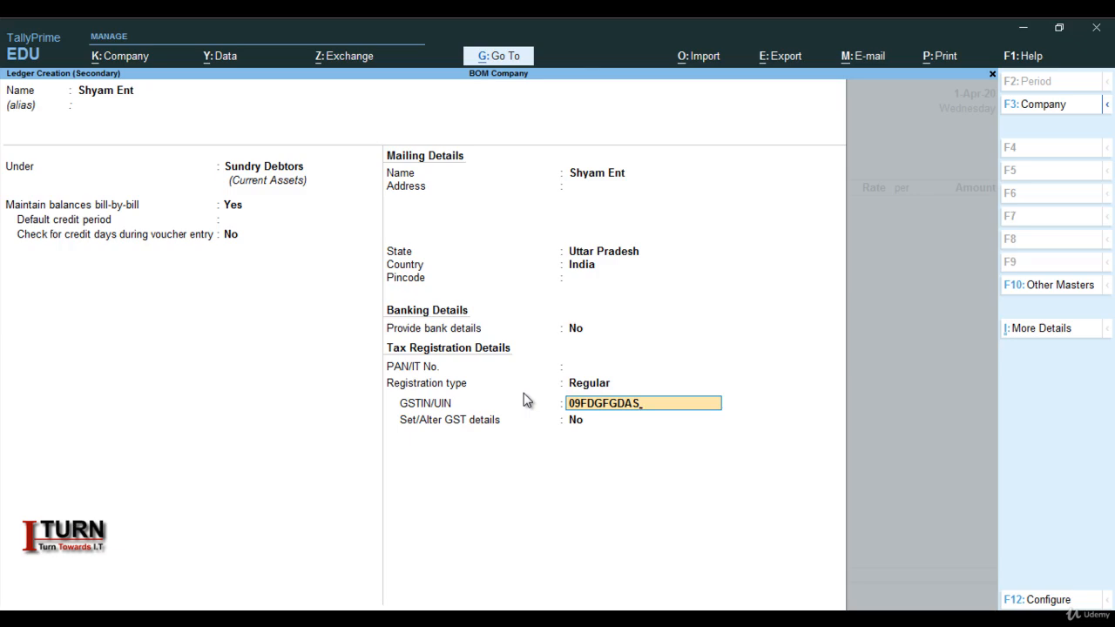
pyautogui.press('Return')
# Accept Shyam Ent as the sales voucher's party and leave all dispatch and order details blank.
pyautogui.press('Return')
pyautogui.press('Return')
pyautogui.press('Return')
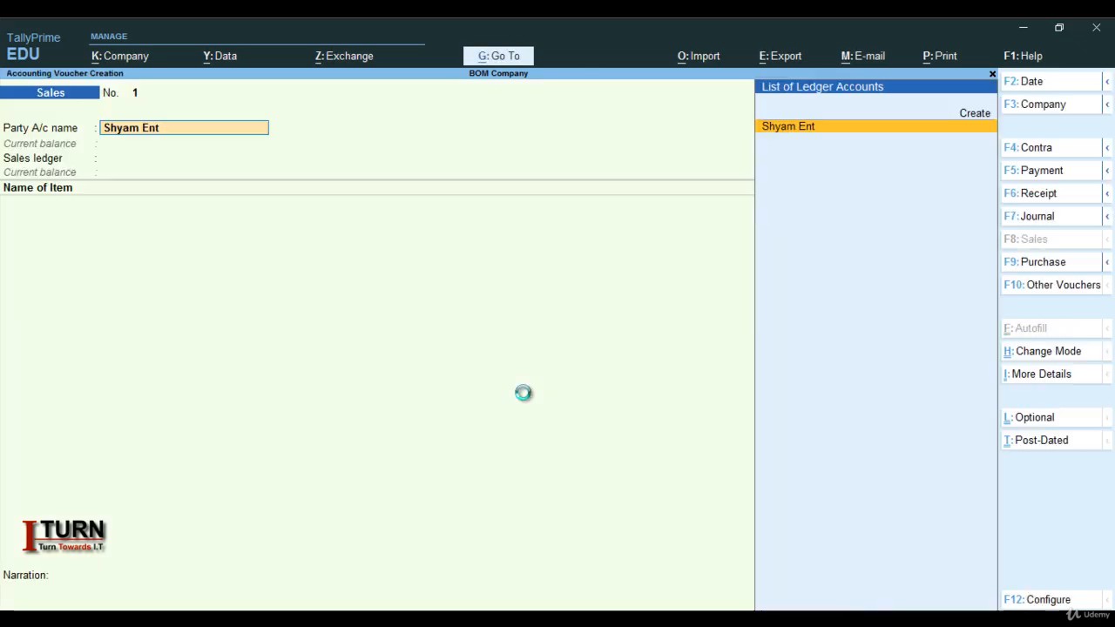
pyautogui.press('Return')
pyautogui.press('Return')
pyautogui.press('Return')
pyautogui.press('Return')
pyautogui.press('Return')
pyautogui.press('Return')
pyautogui.press('Return')
pyautogui.press('Return')
pyautogui.press('Return')
pyautogui.press('Return')
pyautogui.press('Return')
pyautogui.press('Return')
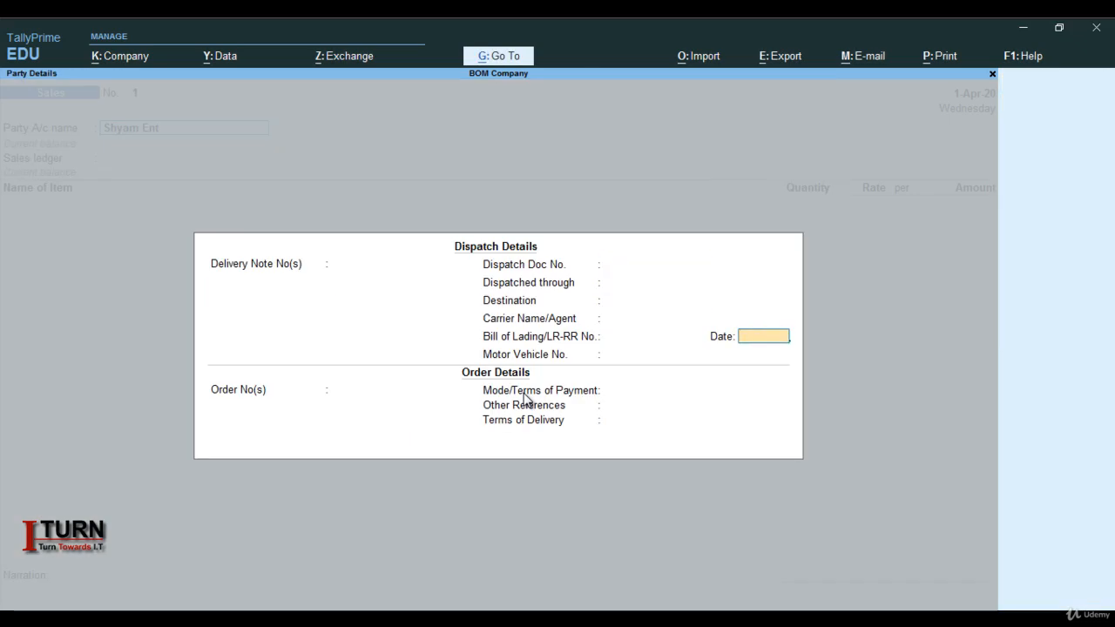
# Accept the party details for buyer Shyam Ent with Uttar Pradesh as the place of supply.
pyautogui.press('Return')
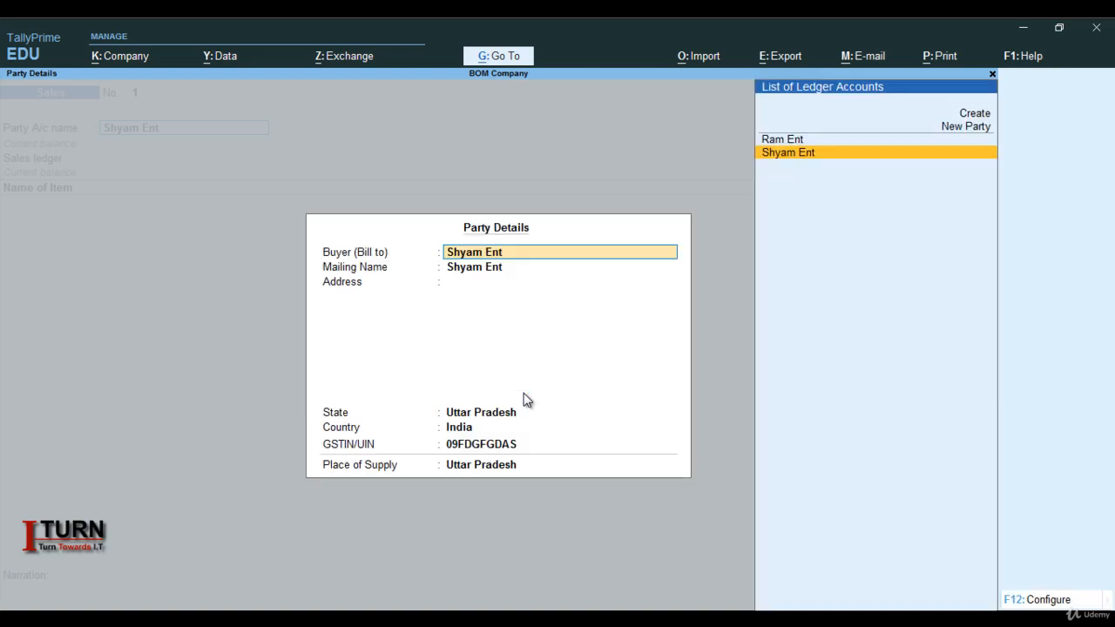
pyautogui.press('Return')
pyautogui.press('Return')
pyautogui.press('Return')
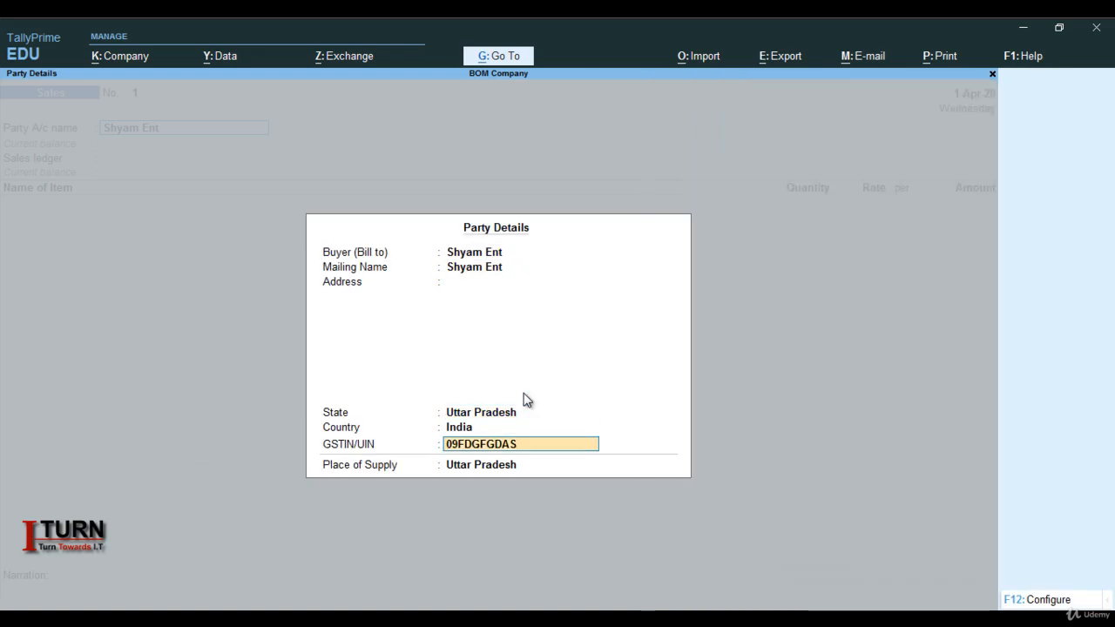
pyautogui.press('Return')
# Create a new ledger named Sales under Sales Accounts with the ledger type Not Applicable.
pyautogui.press('Return')
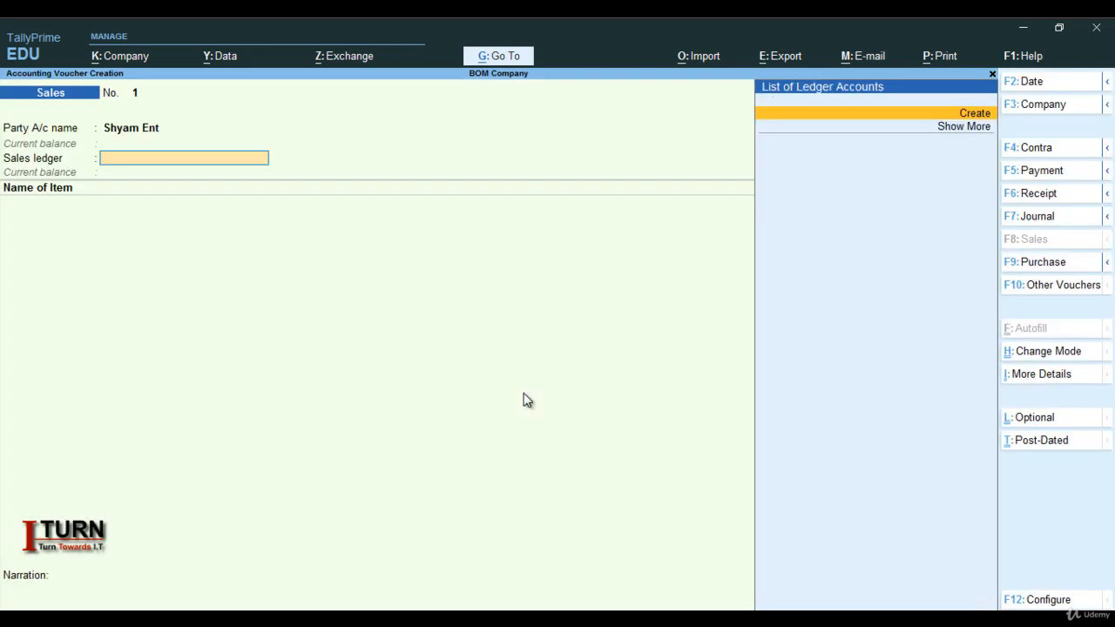
pyautogui.press('Return')
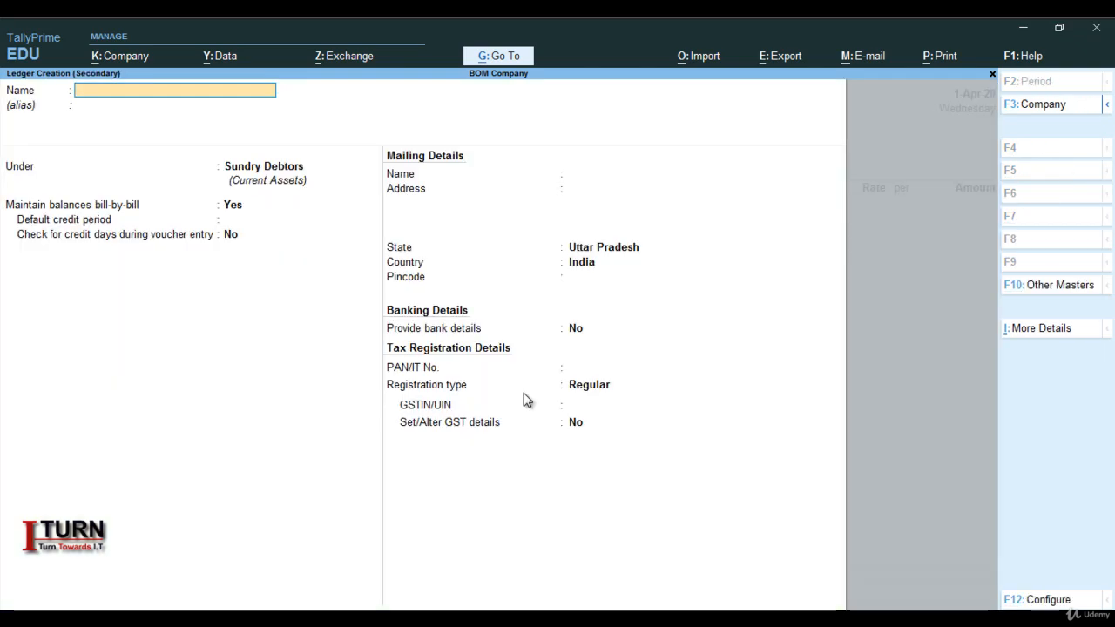
pyautogui.write('Sales')
pyautogui.press('Return')
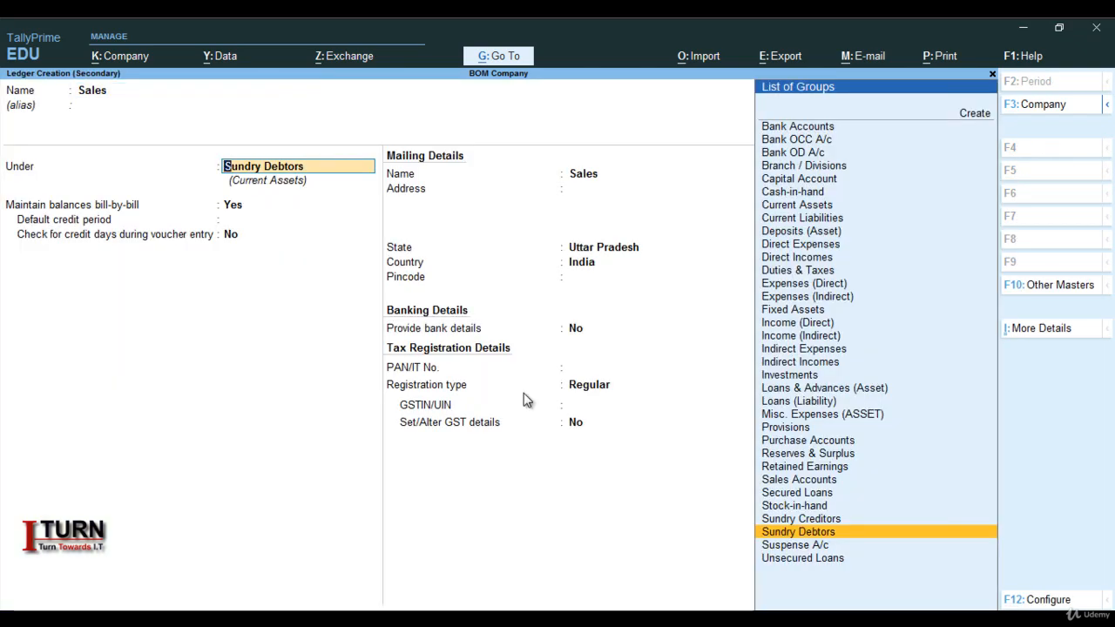
pyautogui.write('Sa')
pyautogui.press('Return')
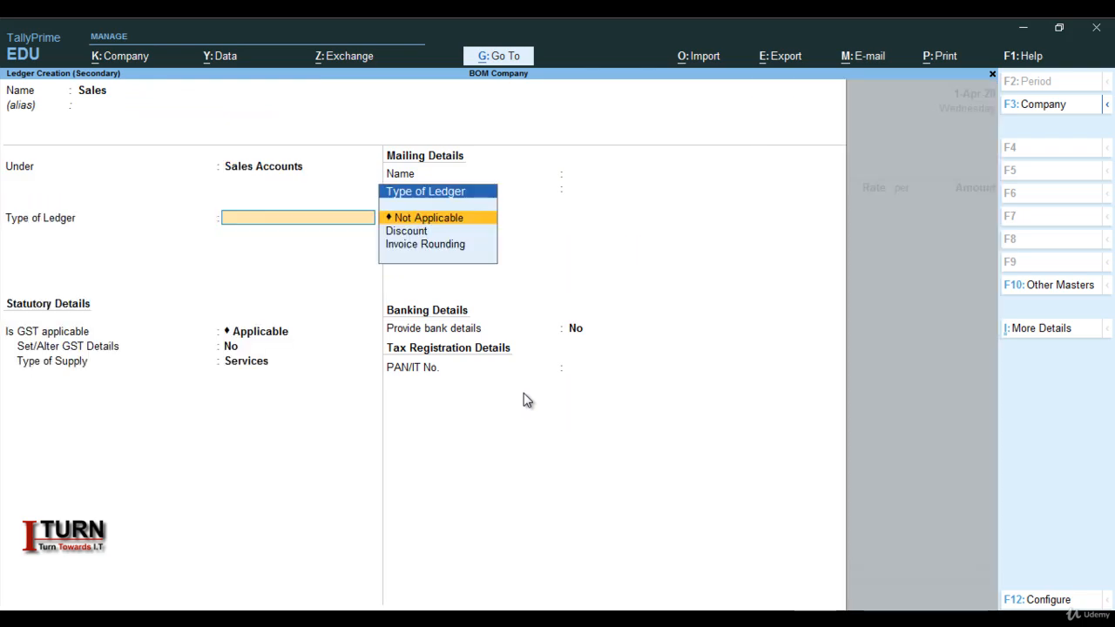
# Keep GST applicable for the Sales ledger and set its GST details to Sales Taxable with 18 % integrated tax and 0 % cess.
pyautogui.press('Return')
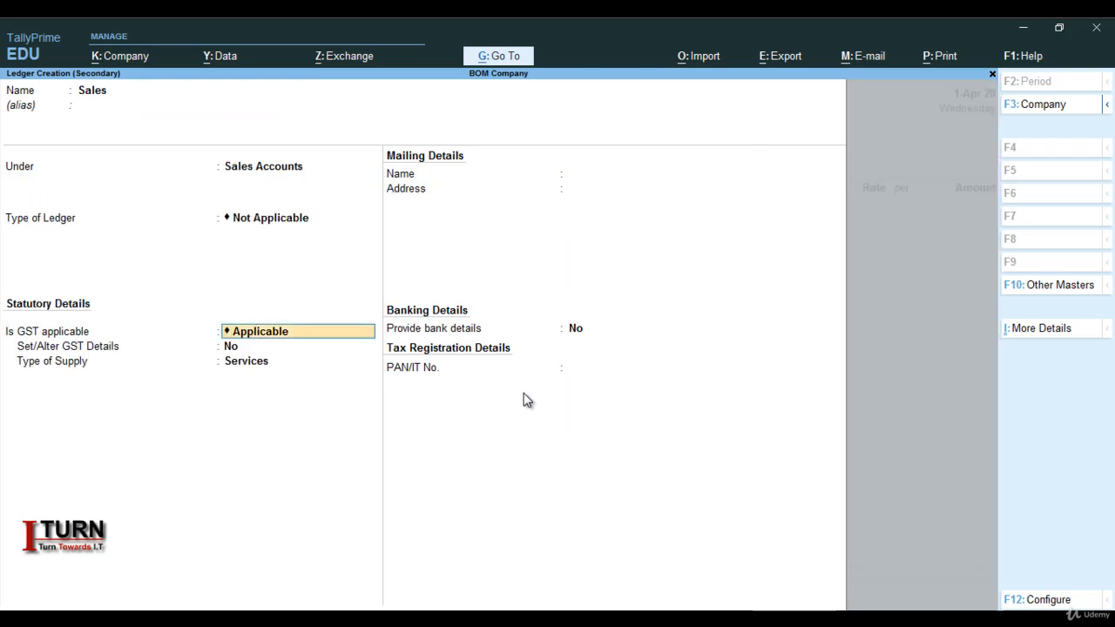
pyautogui.press('Return')
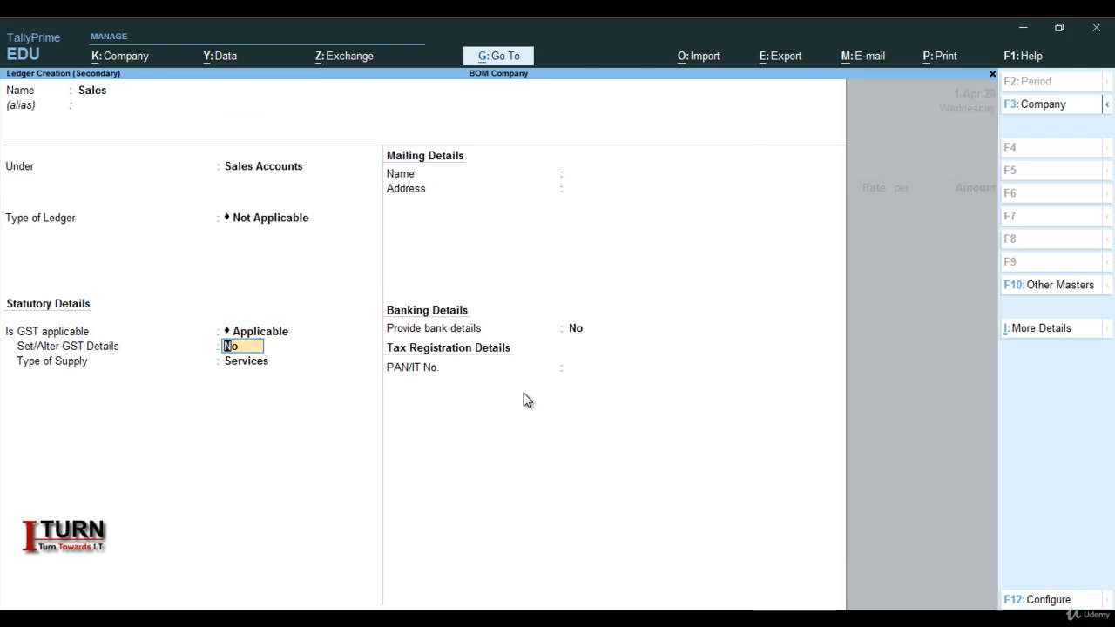
pyautogui.write('y')
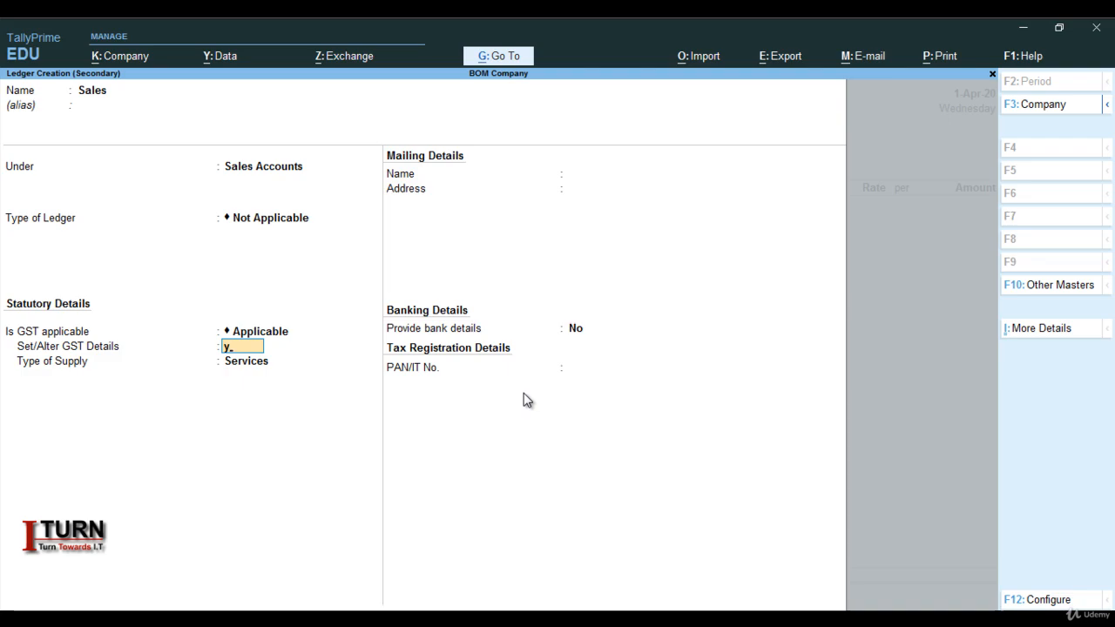
pyautogui.press('Return')
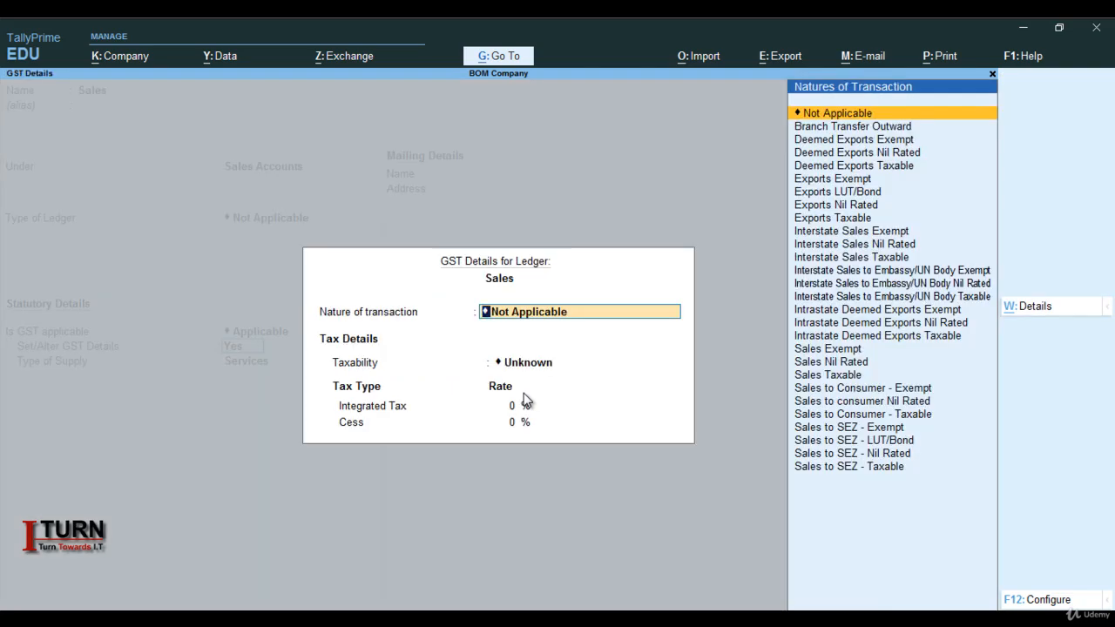
pyautogui.write('Sa')
pyautogui.press('Down')
pyautogui.press('Down')
pyautogui.press('Down')
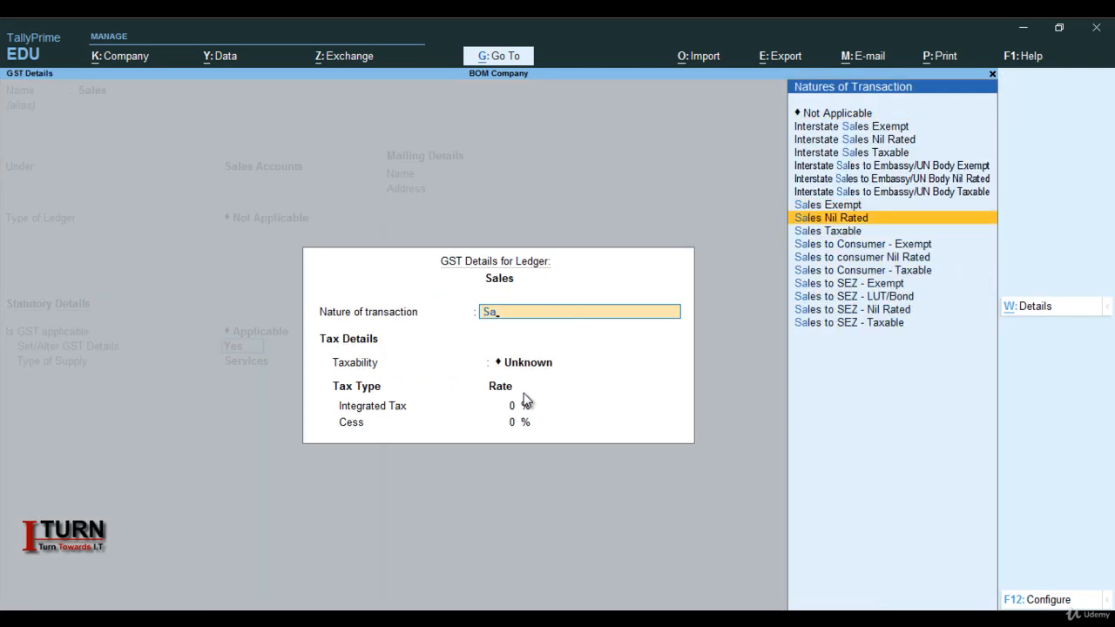
pyautogui.press('Return')
pyautogui.write('1')
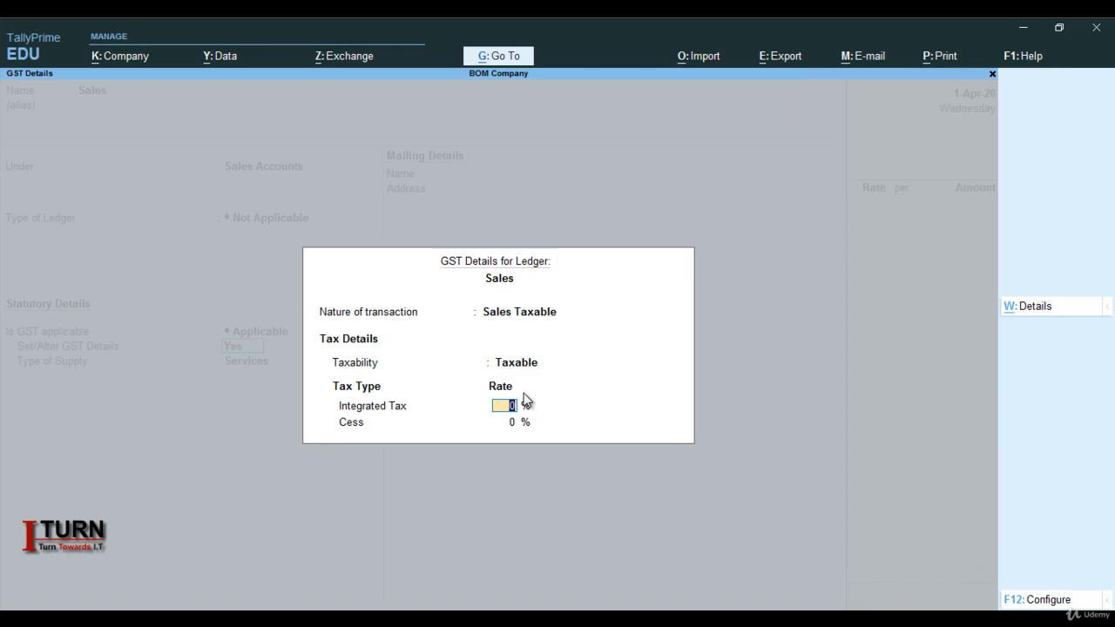
pyautogui.write('8')
pyautogui.press('Return')
# Set the Sales ledger's type of supply to Goods without bank details, save it, and accept the blank tax classification.
pyautogui.press('Return')
pyautogui.press('Up')
pyautogui.press('Return')
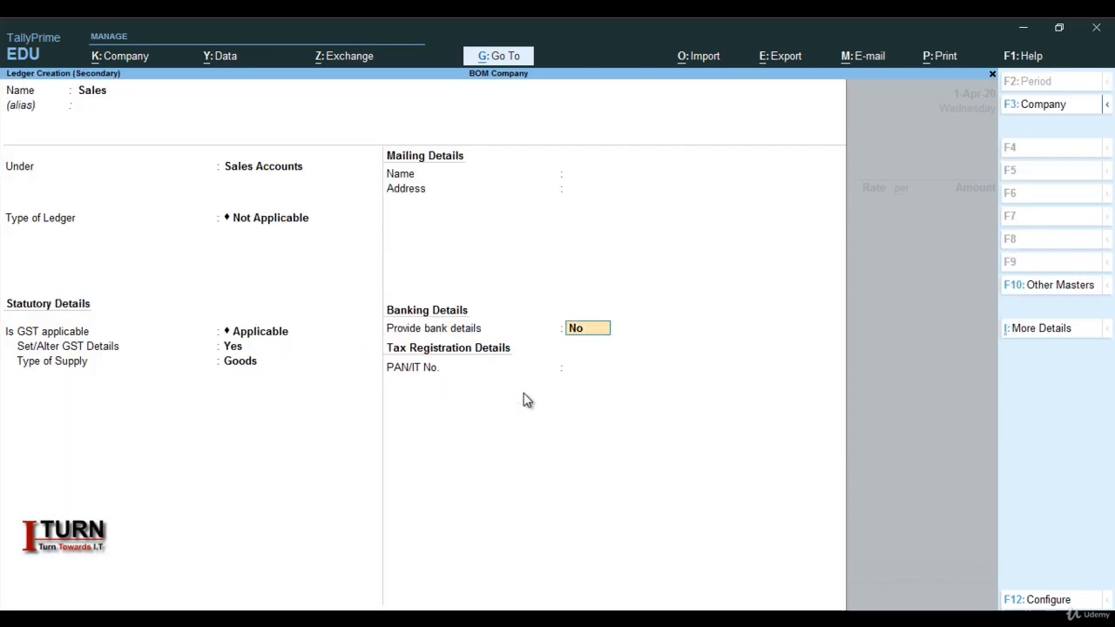
pyautogui.press('Return')
pyautogui.press('Return')
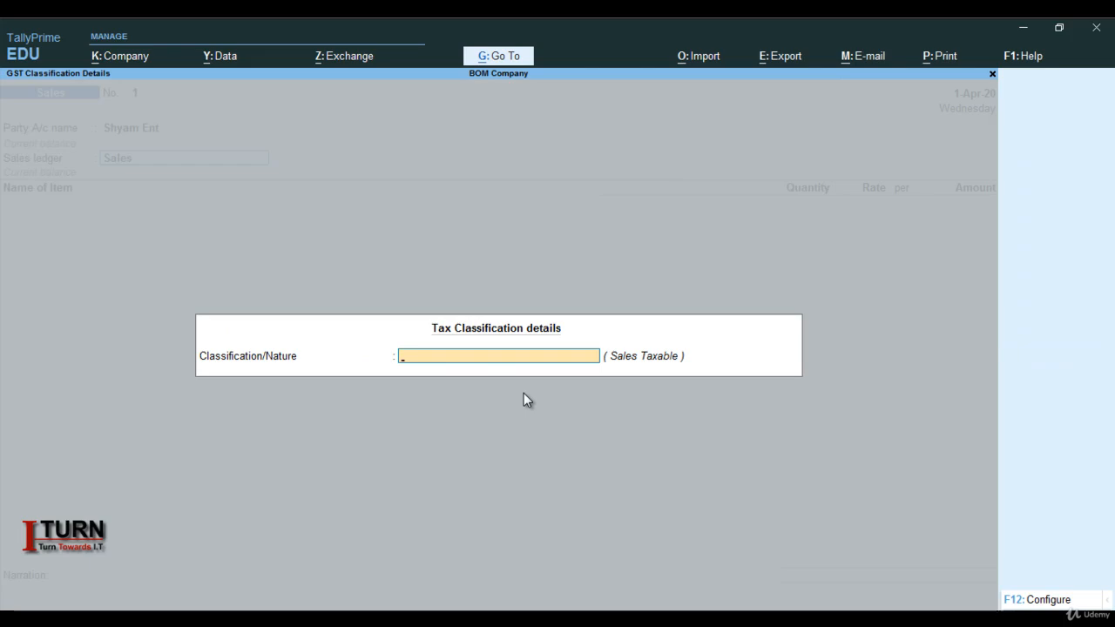
pyautogui.press('Return')
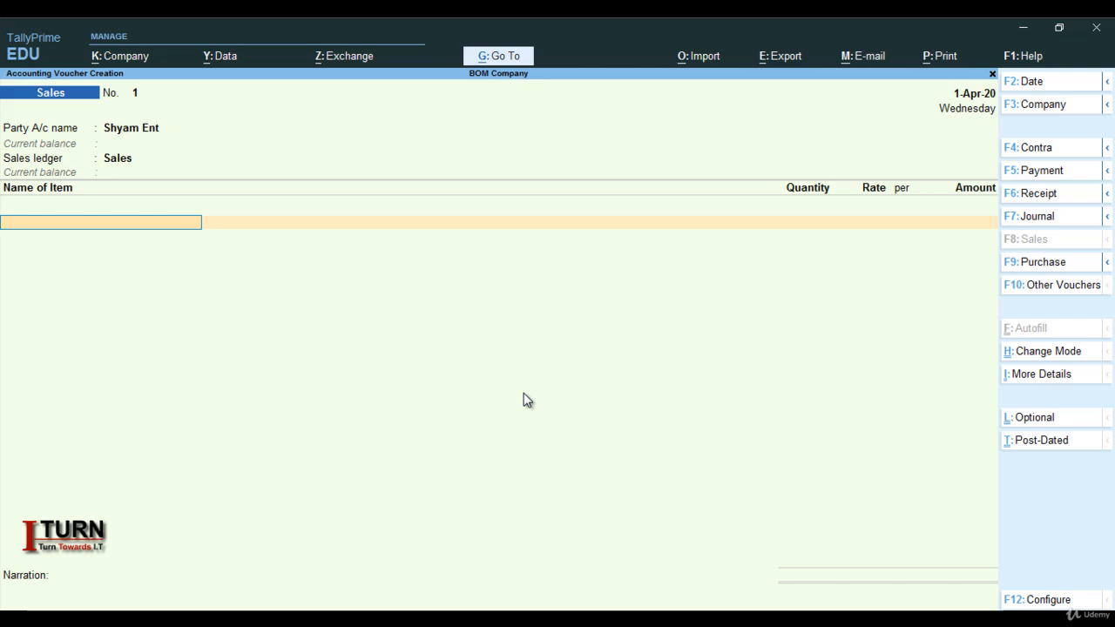
# Enter 100 pcs of Shirt at a rate of 700 per piece and end the item list.
pyautogui.write('S')
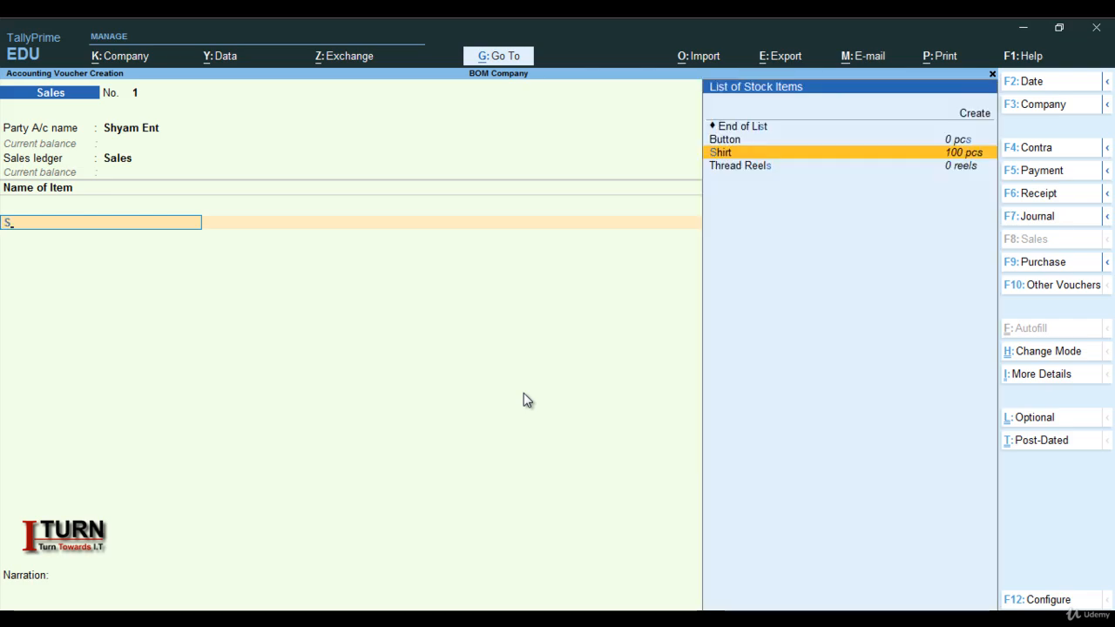
pyautogui.press('Return')
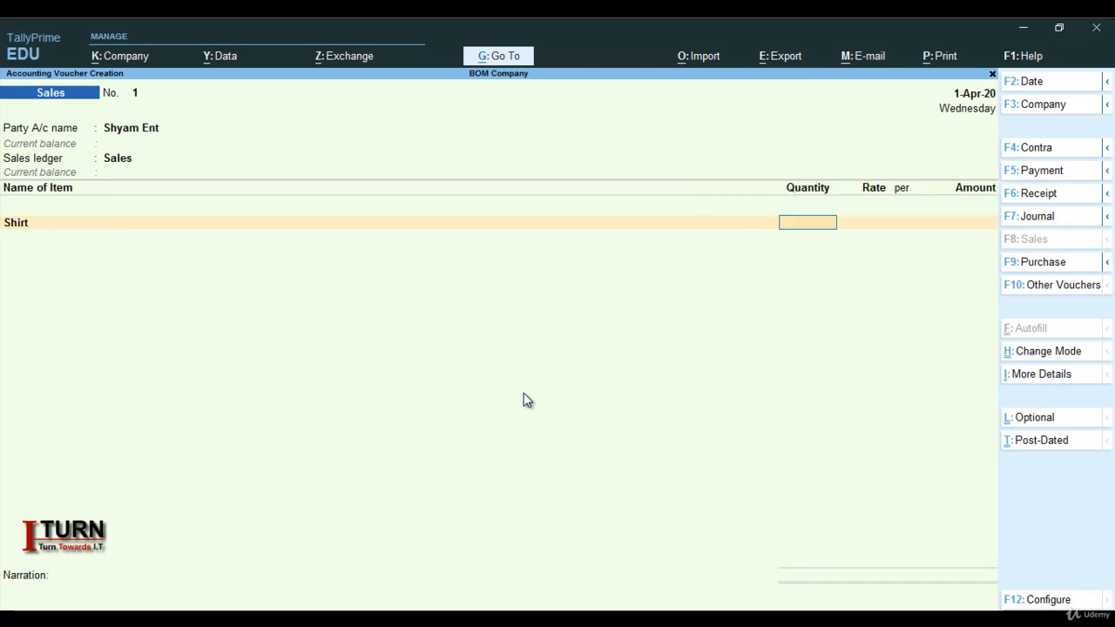
pyautogui.write('100')
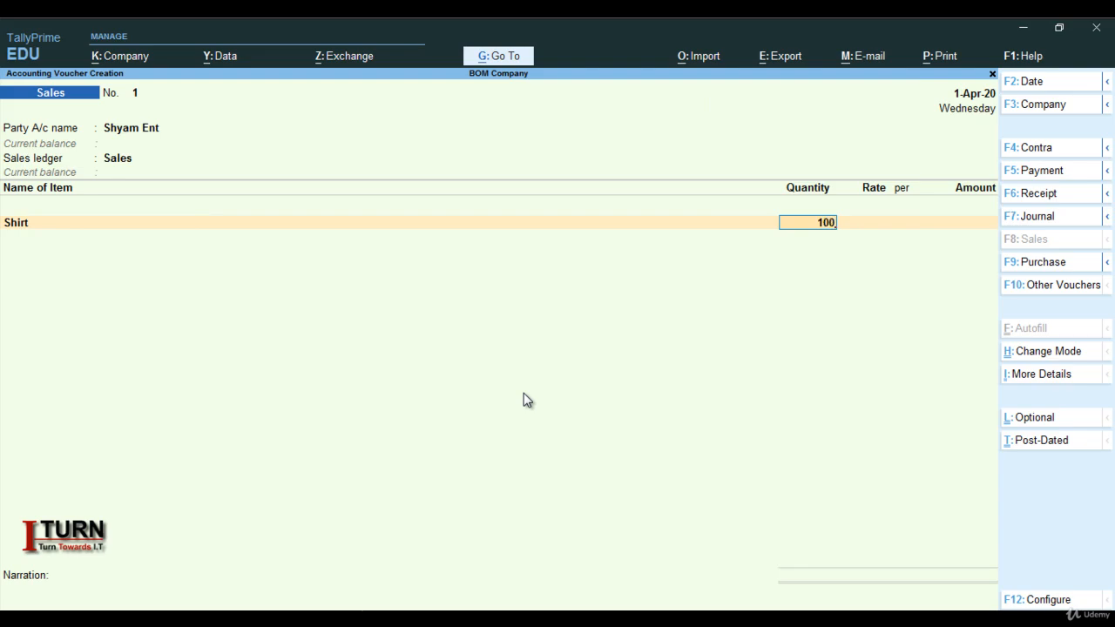
pyautogui.press('Return')
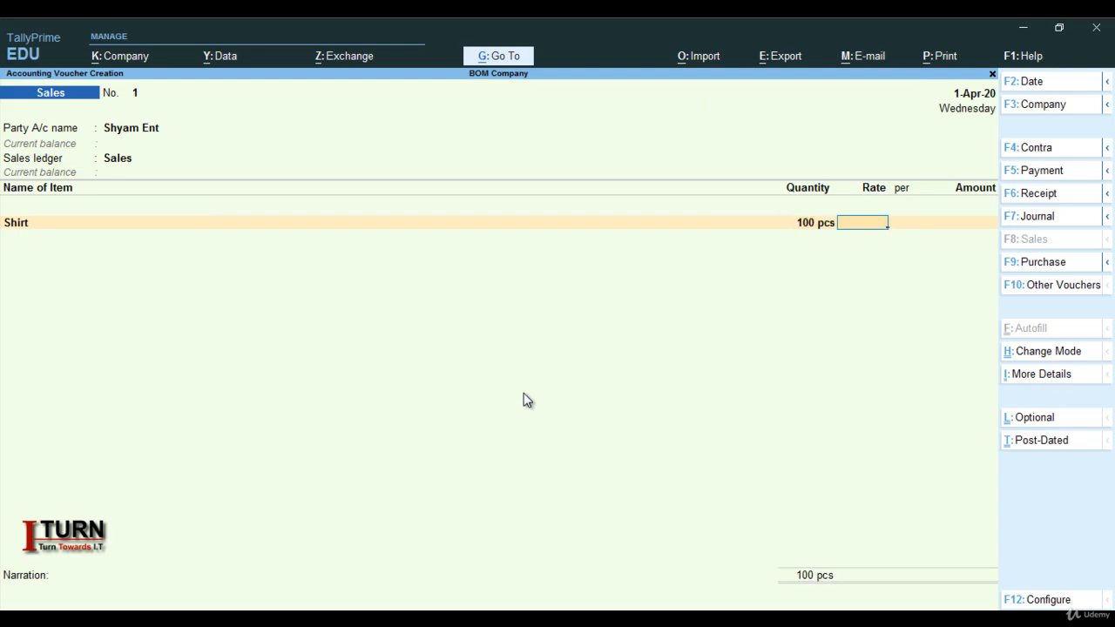
pyautogui.write('700')
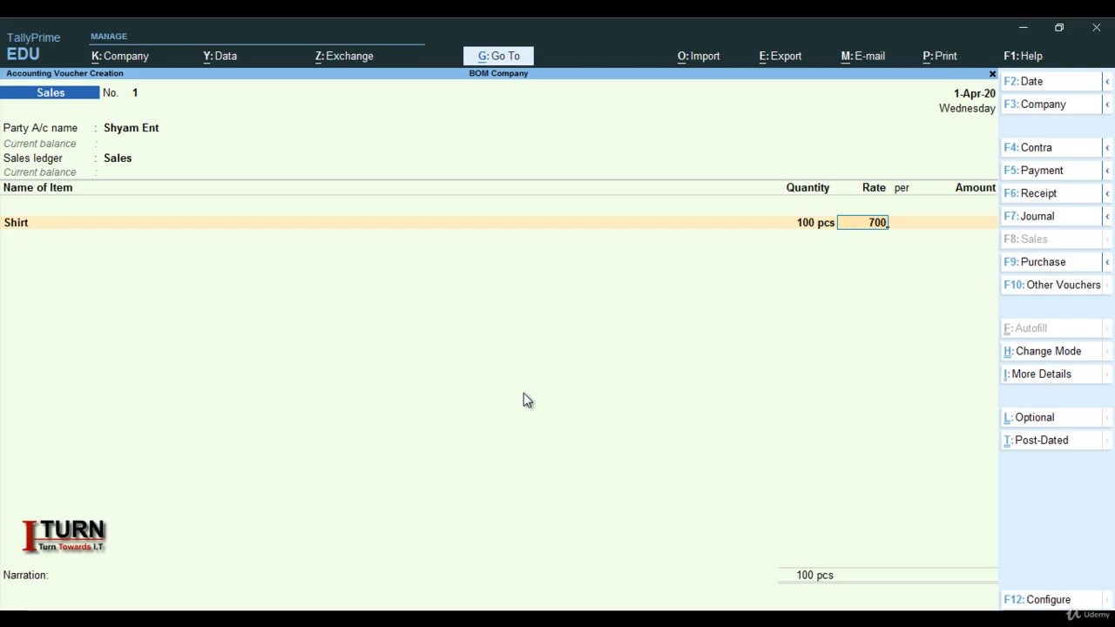
pyautogui.press('Return')
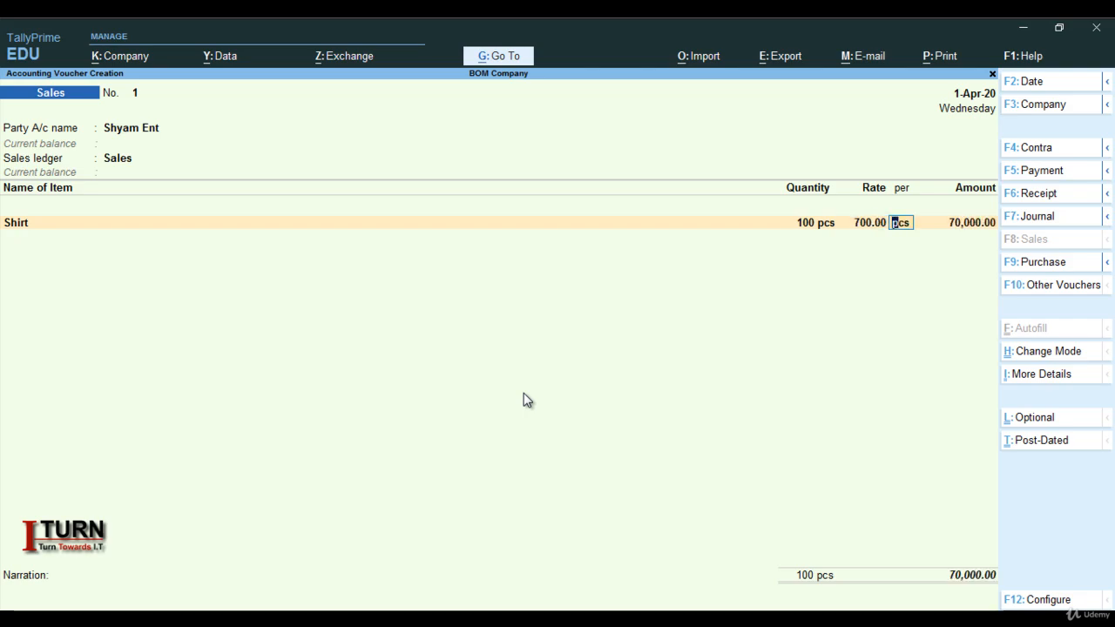
pyautogui.press('Return')
pyautogui.press('Return')
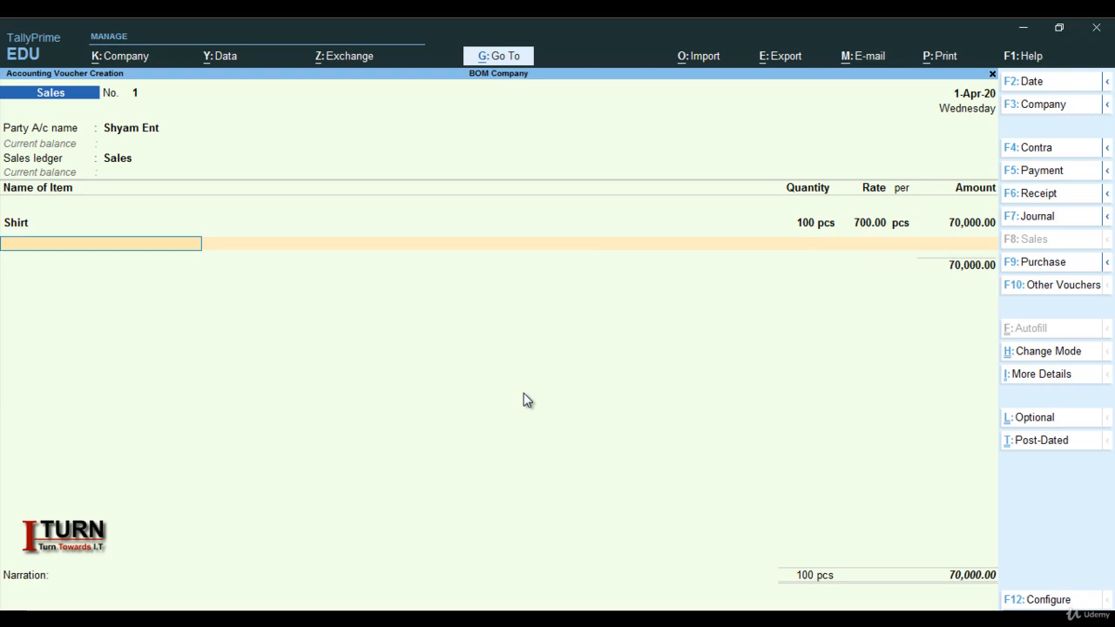
pyautogui.press('Return')
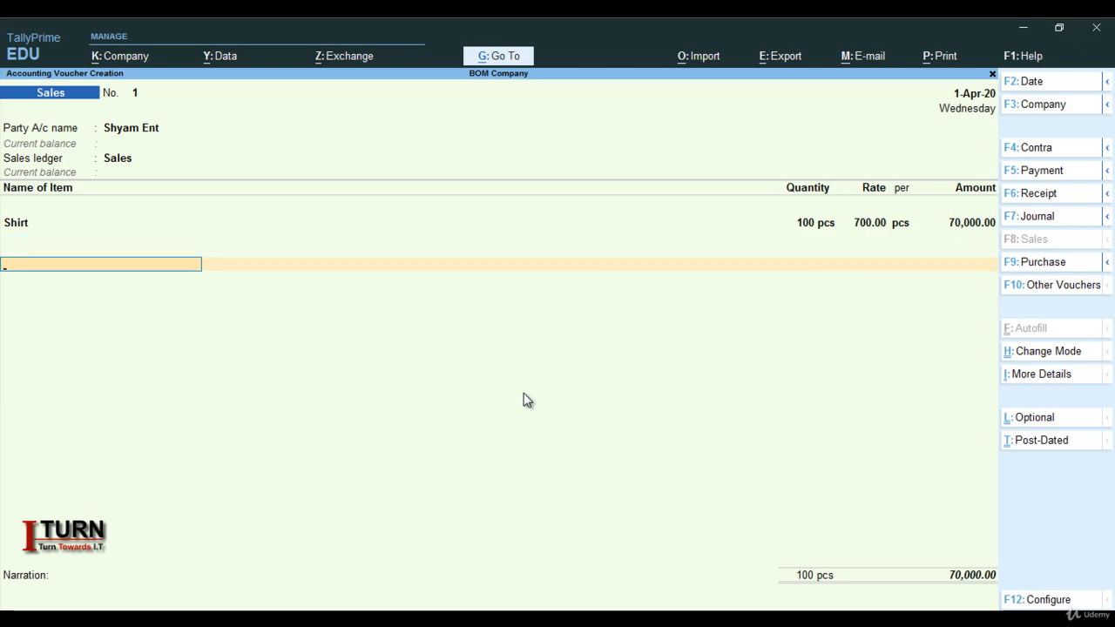
# Add the CGST and SGST ledgers below the Shirt item, accepting their calculated amounts and leaving the ledger descriptions blank.
pyautogui.write('C')
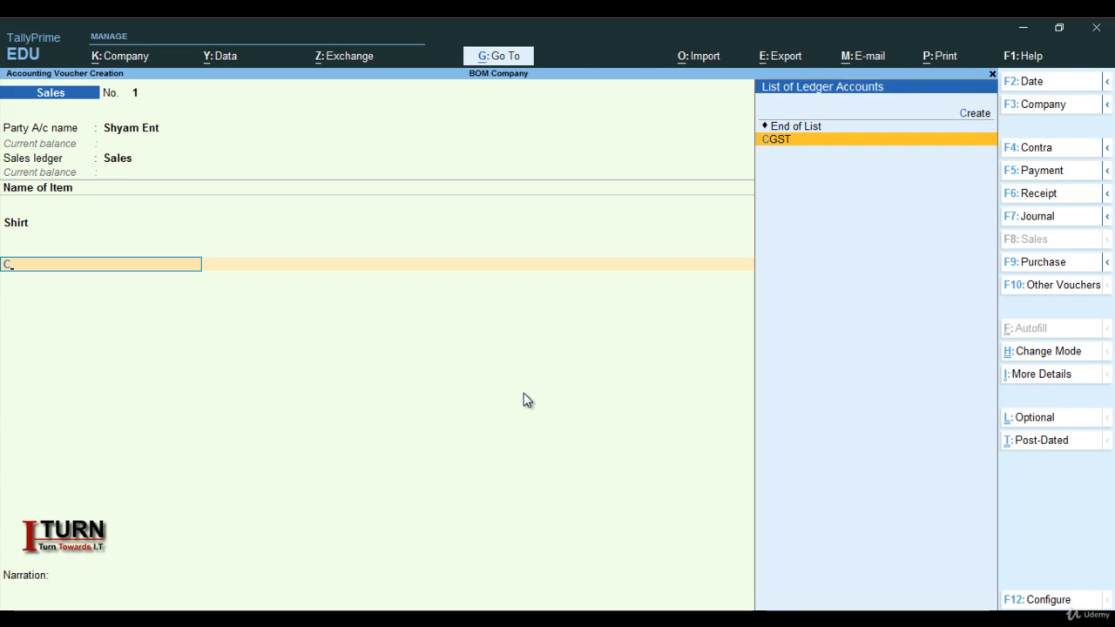
pyautogui.press('Return')
pyautogui.press('Return')
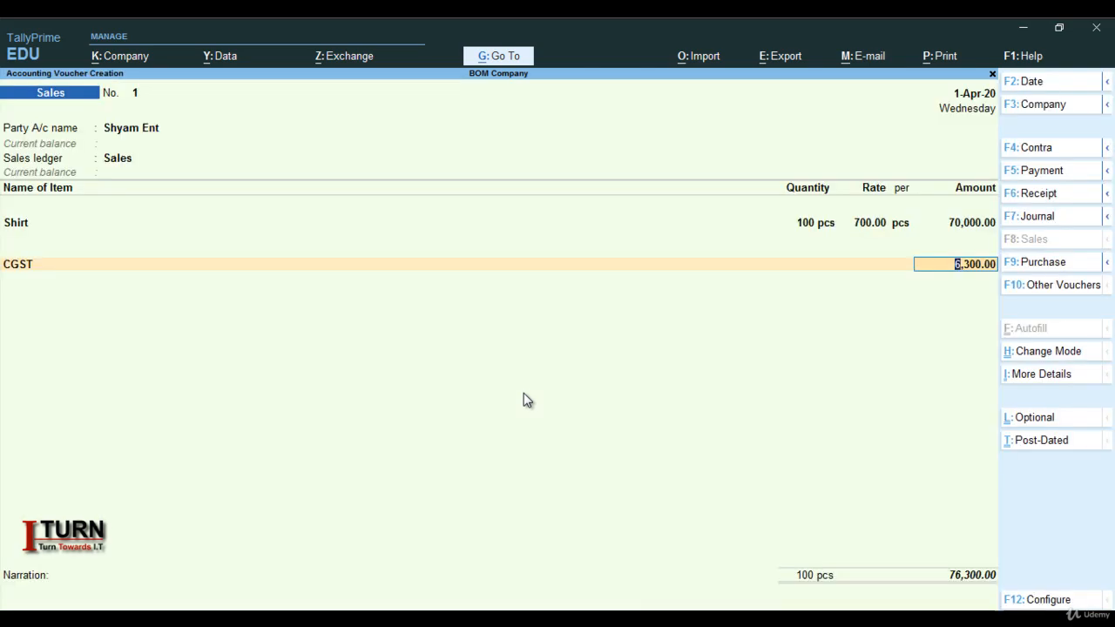
pyautogui.press('Return')
pyautogui.write('S')
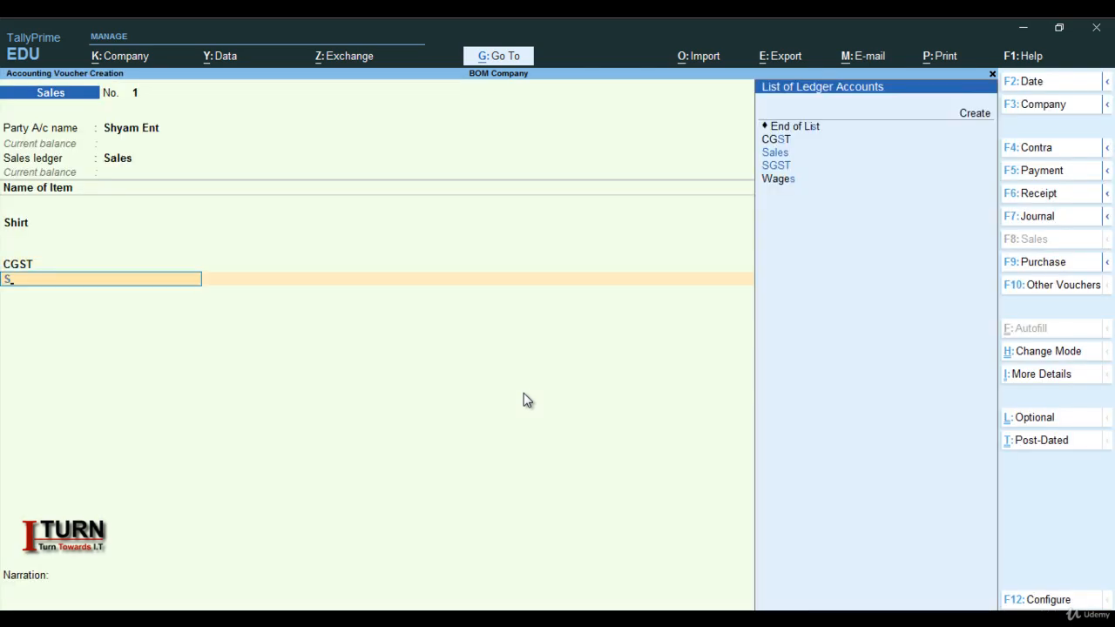
pyautogui.press('Down')
pyautogui.press('Return')
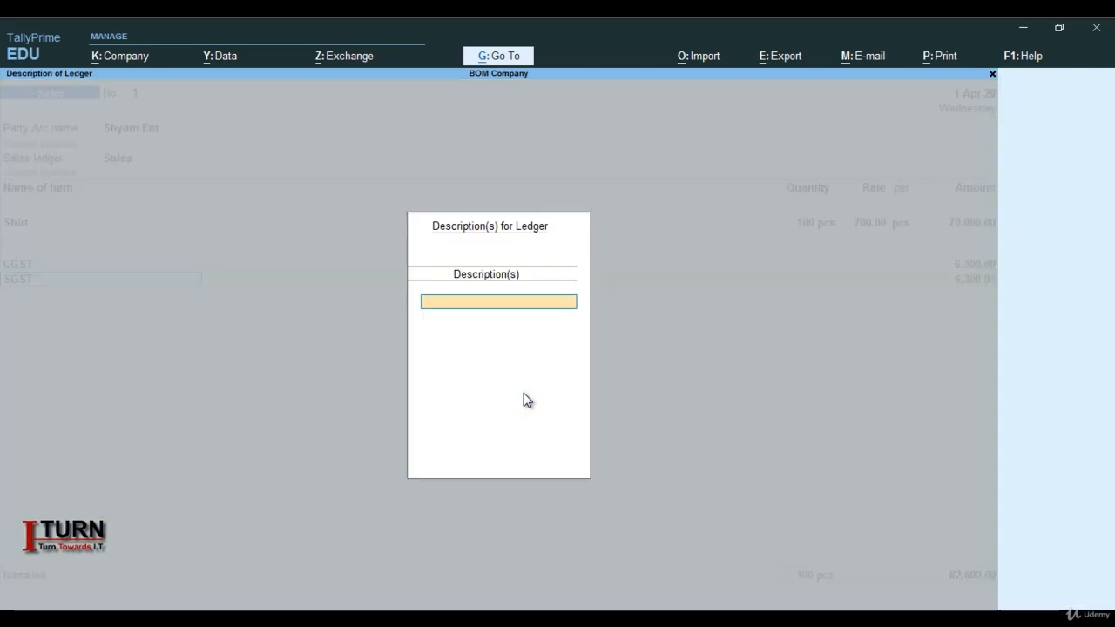
pyautogui.press('Return')
# Save the sales voucher without a narration and quit voucher entry to return to the Gateway of Tally.
pyautogui.press('Return')
pyautogui.press('Return')
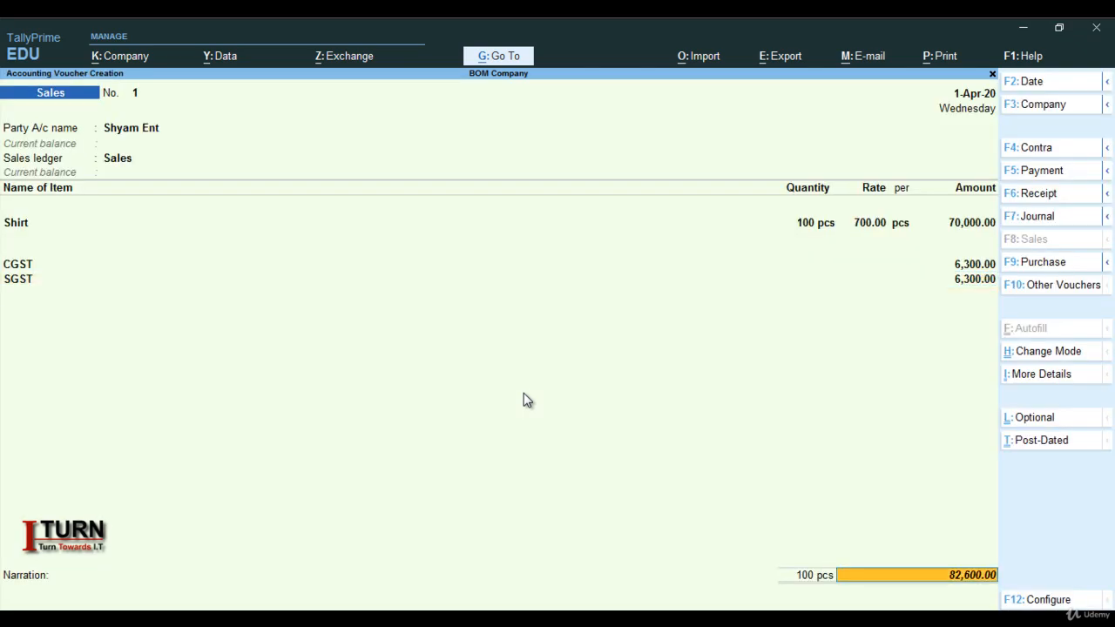
pyautogui.press('Return')
pyautogui.press('Return')
pyautogui.press('Return')
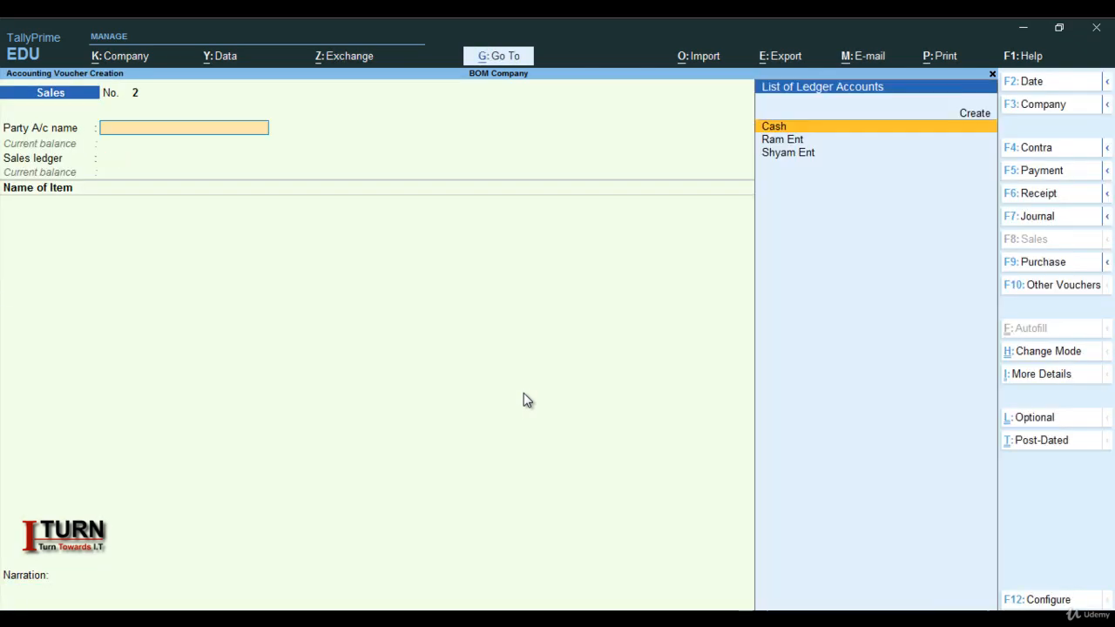
pyautogui.press('Escape')
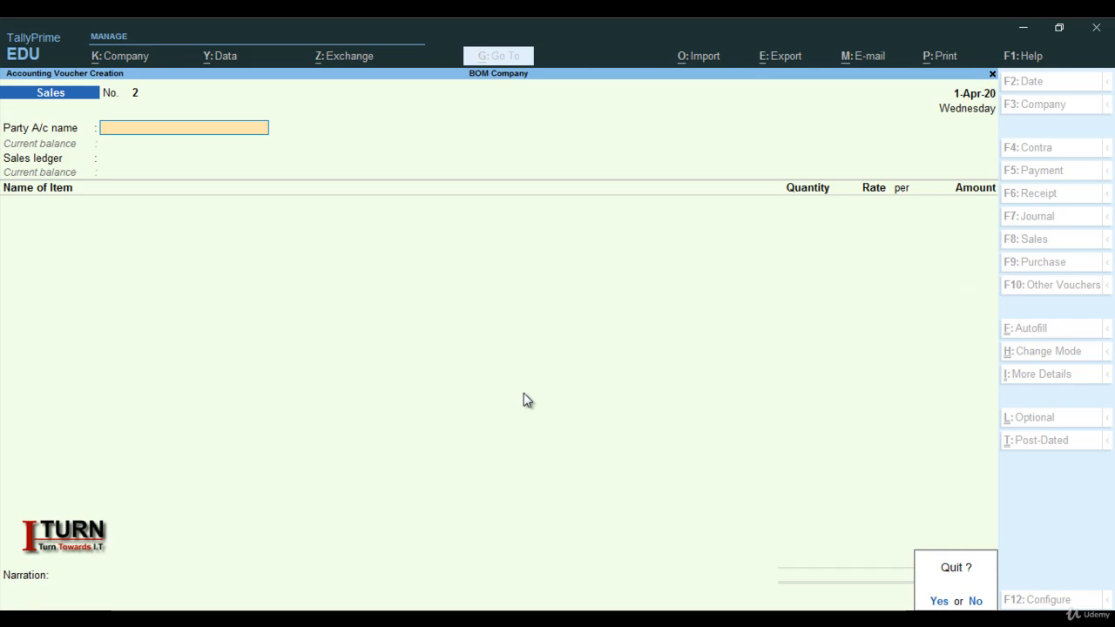
pyautogui.press('y')
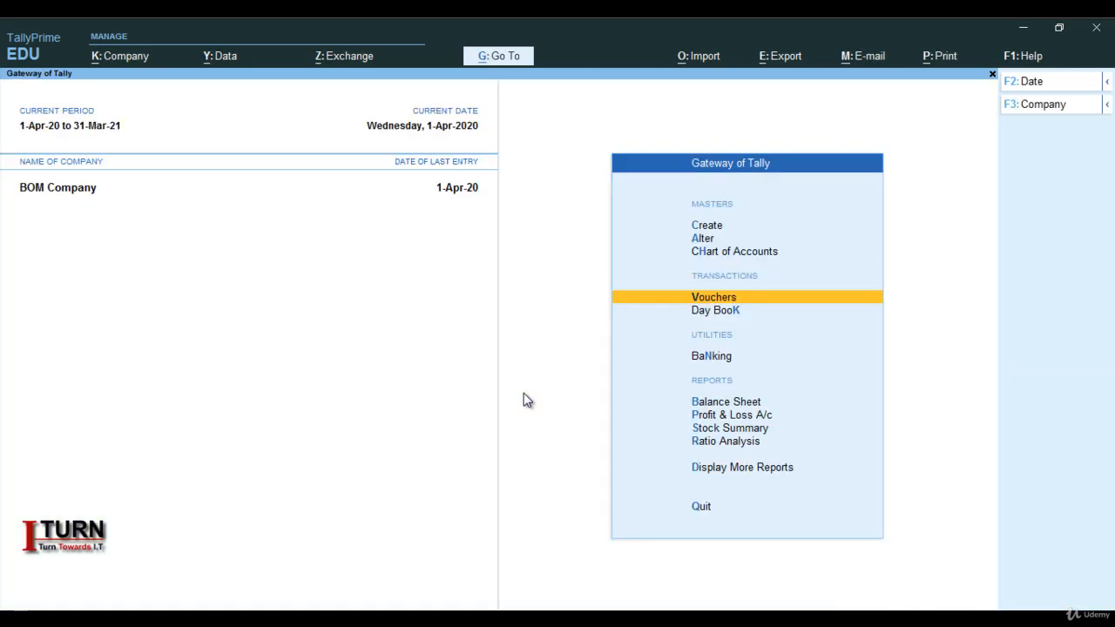
# Examine the Balance Sheet in detailed format, checking the breakdown of liabilities and current assets, and close it.
pyautogui.press('Down')
pyautogui.press('Down')
pyautogui.press('Down')
pyautogui.press('Down')
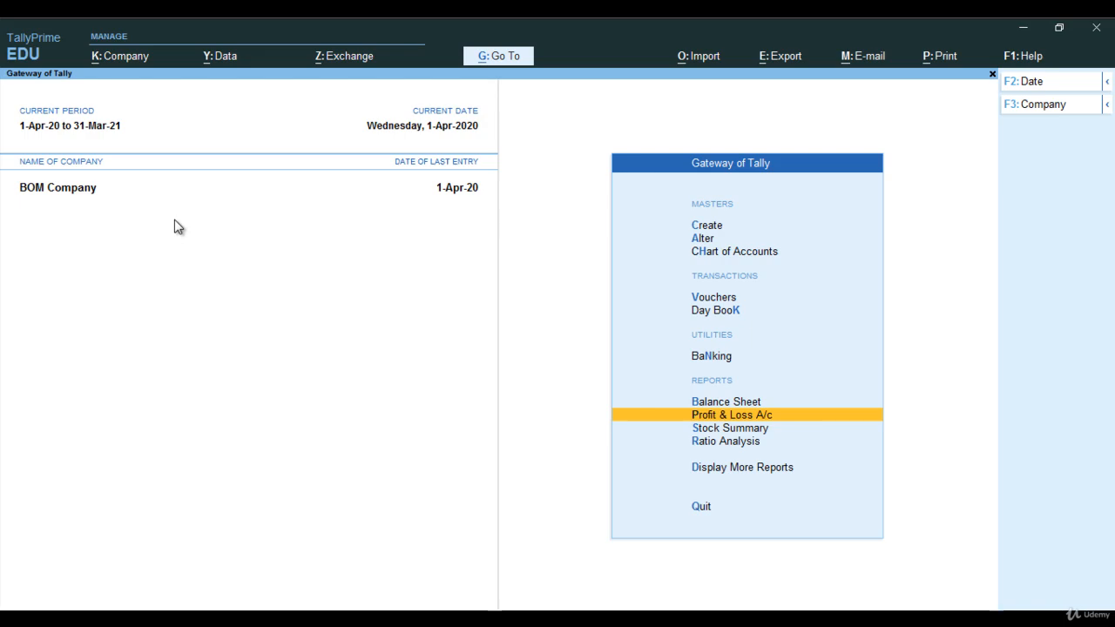
pyautogui.press('Up')
pyautogui.press('Return')
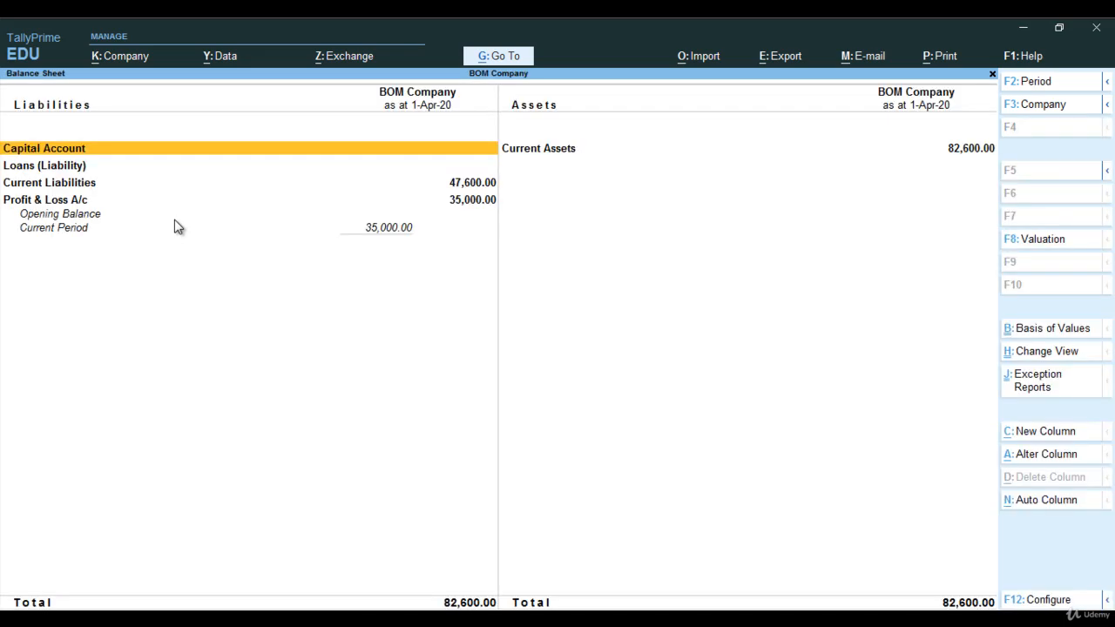
pyautogui.hotkey('alt', 'F5')
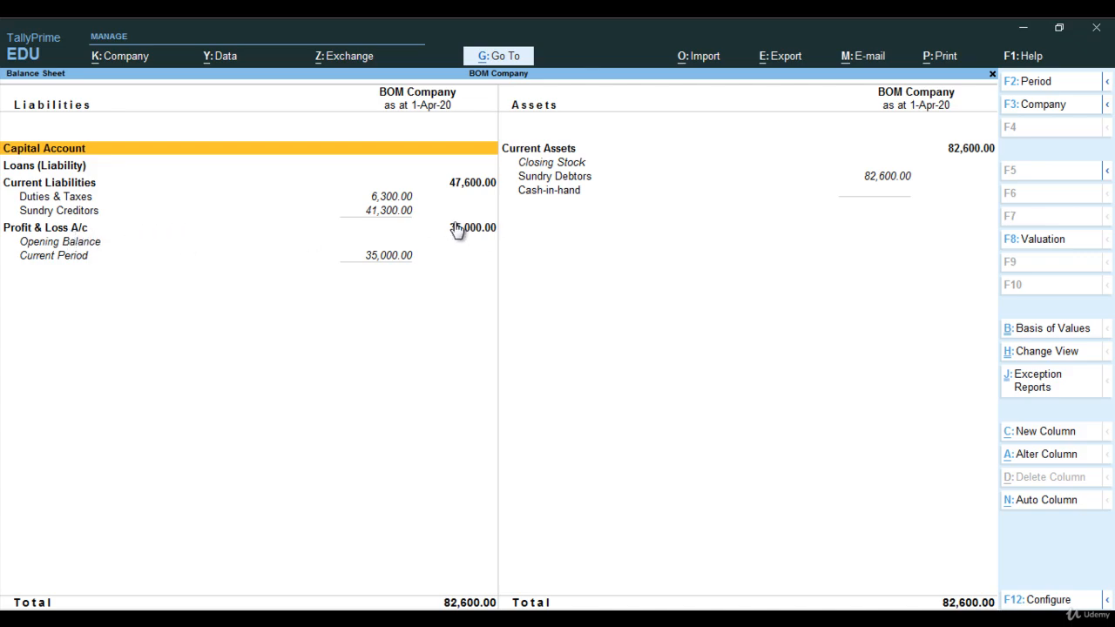
pyautogui.press('Escape')
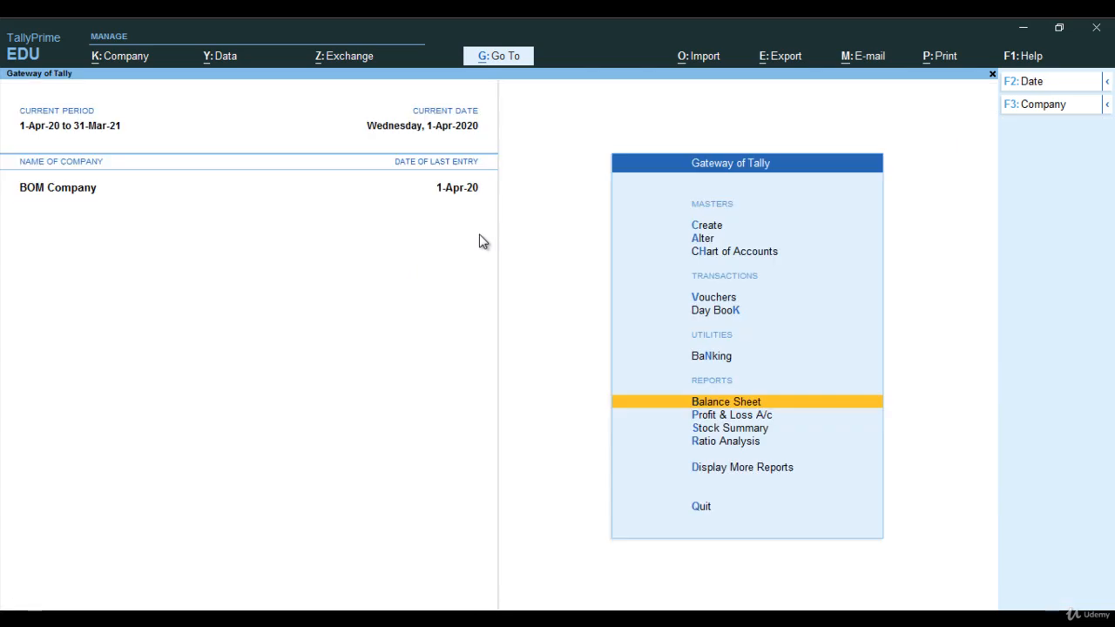
# Review the Profit & Loss A/c for purchases, wages, sales and profit, and close the report.
pyautogui.press('Down')
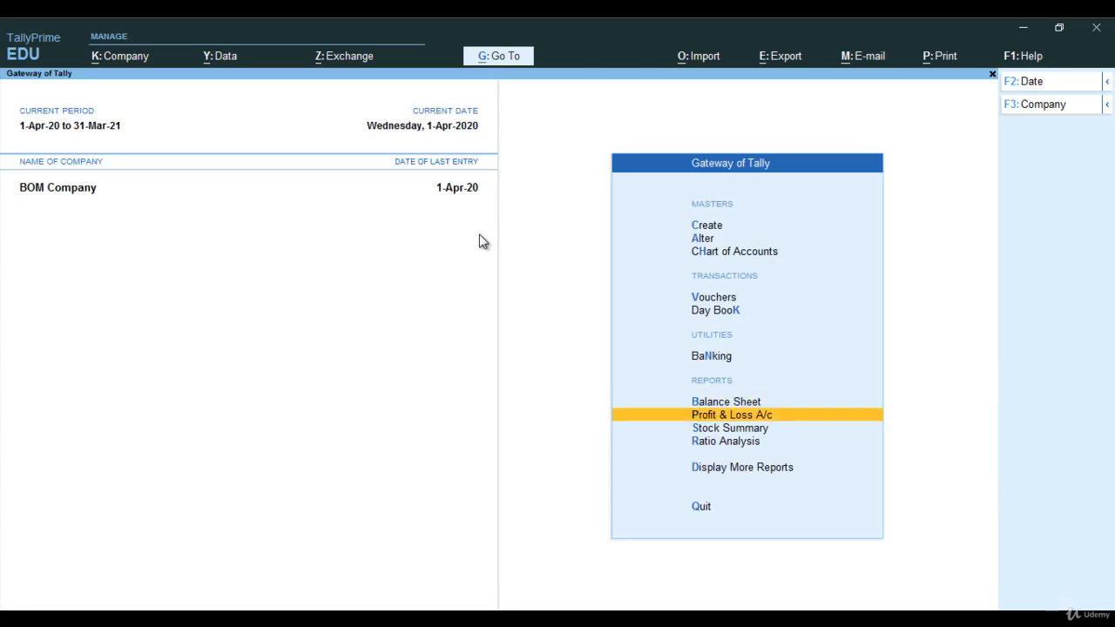
pyautogui.press('Return')
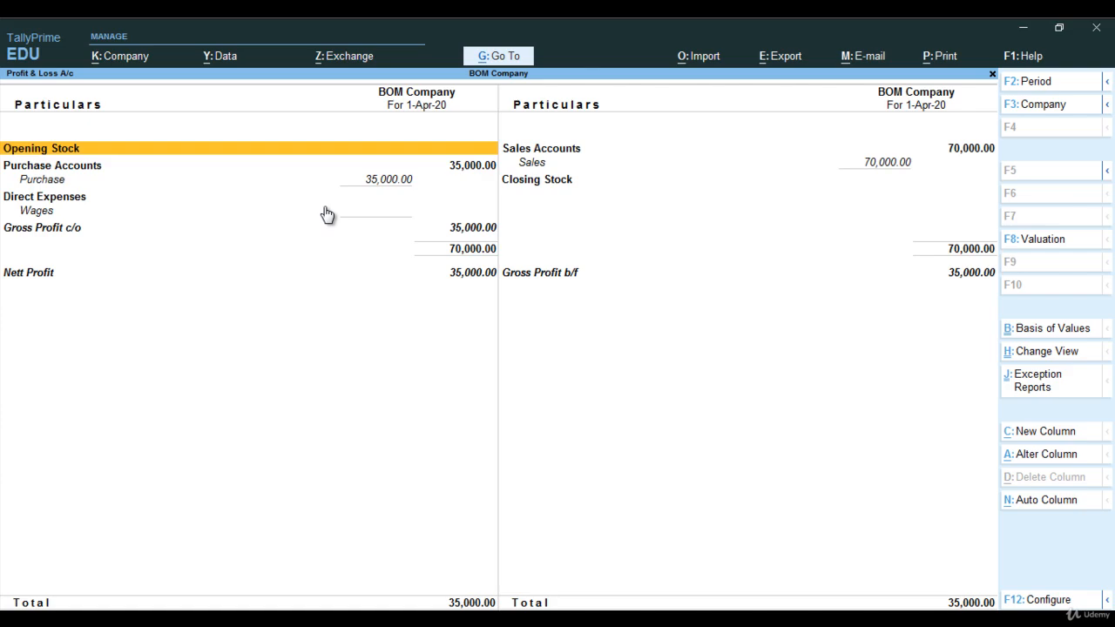
pyautogui.press('Escape')
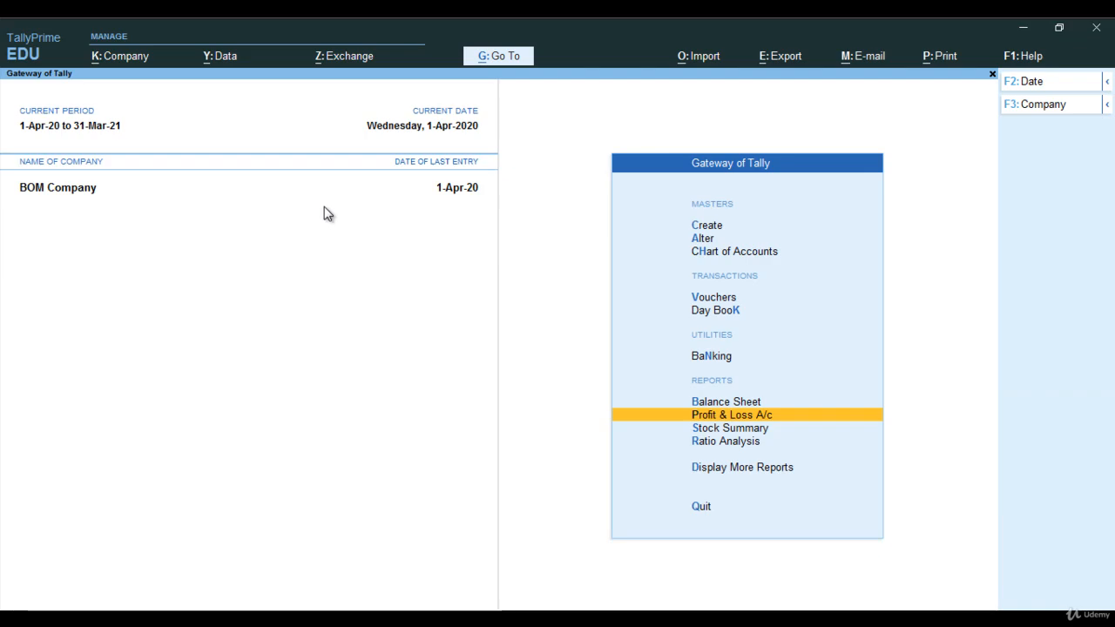